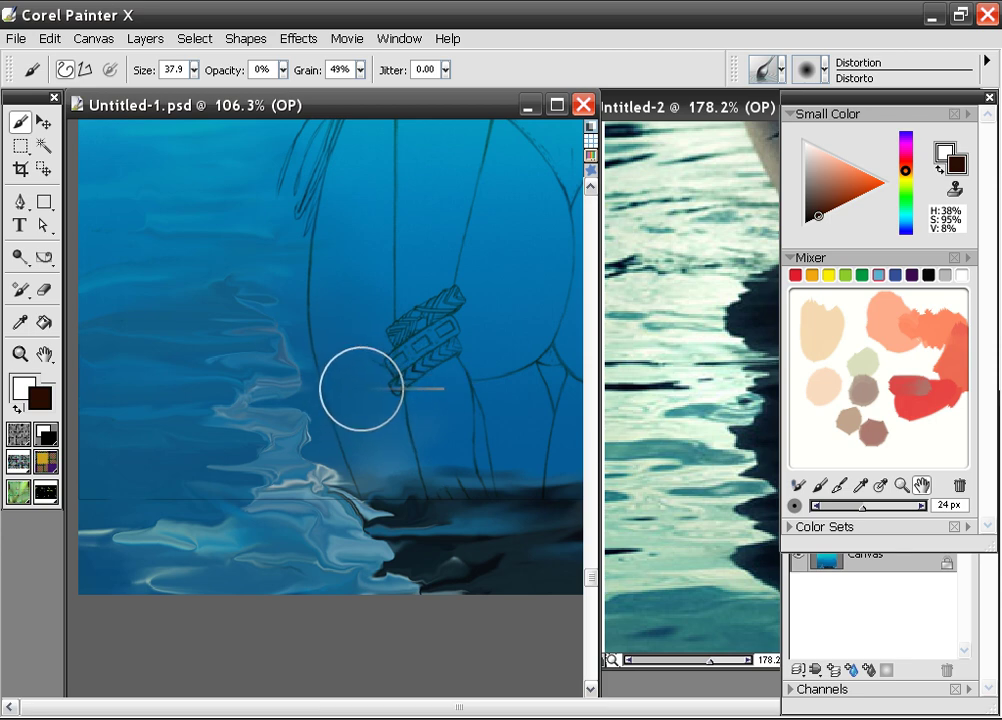
Step: Smear the pale water reflections beside the figure's left leg with the Distorto brush
{"action": "left_click_drag", "start_coordinate": [441, 420], "coordinate": [378, 474]}
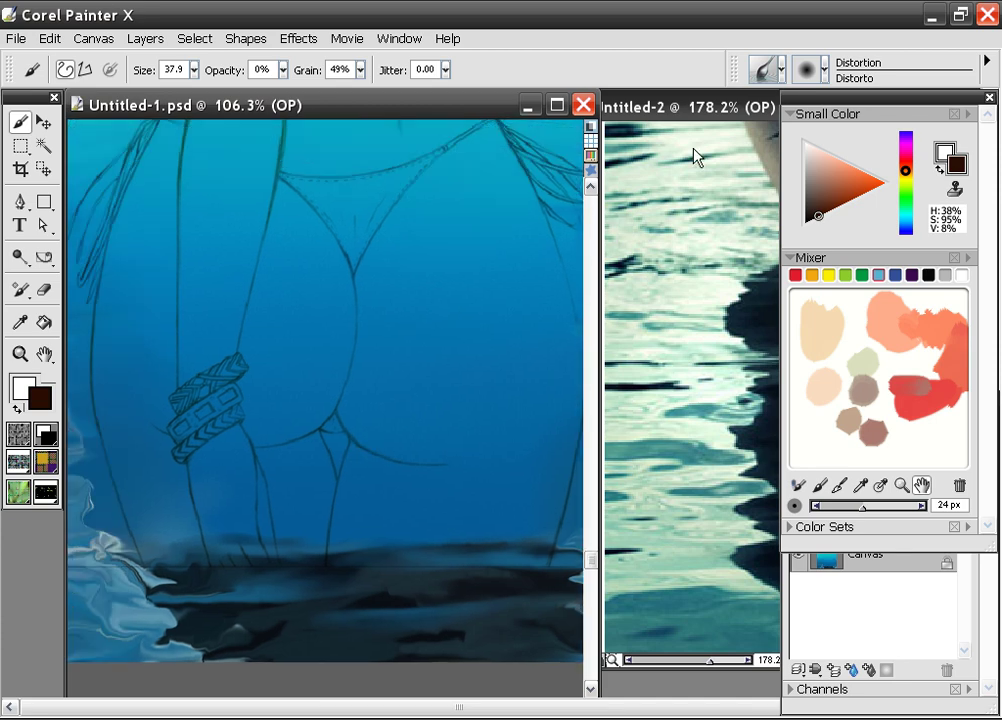
{"action": "left_click", "coordinate": [783, 72]}
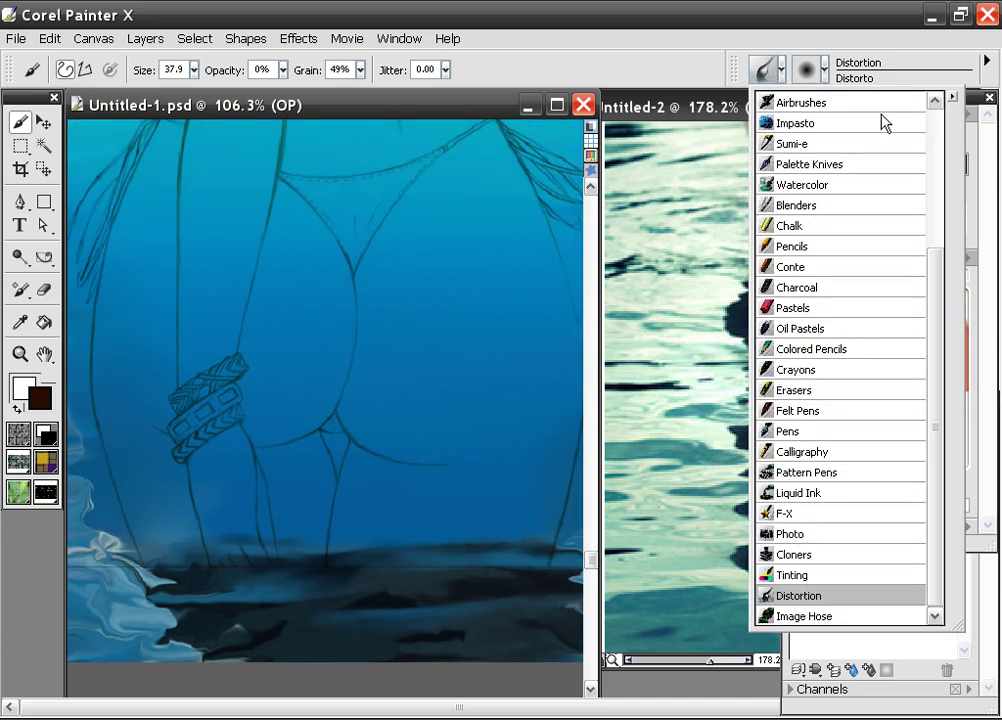
{"action": "left_click", "coordinate": [826, 71]}
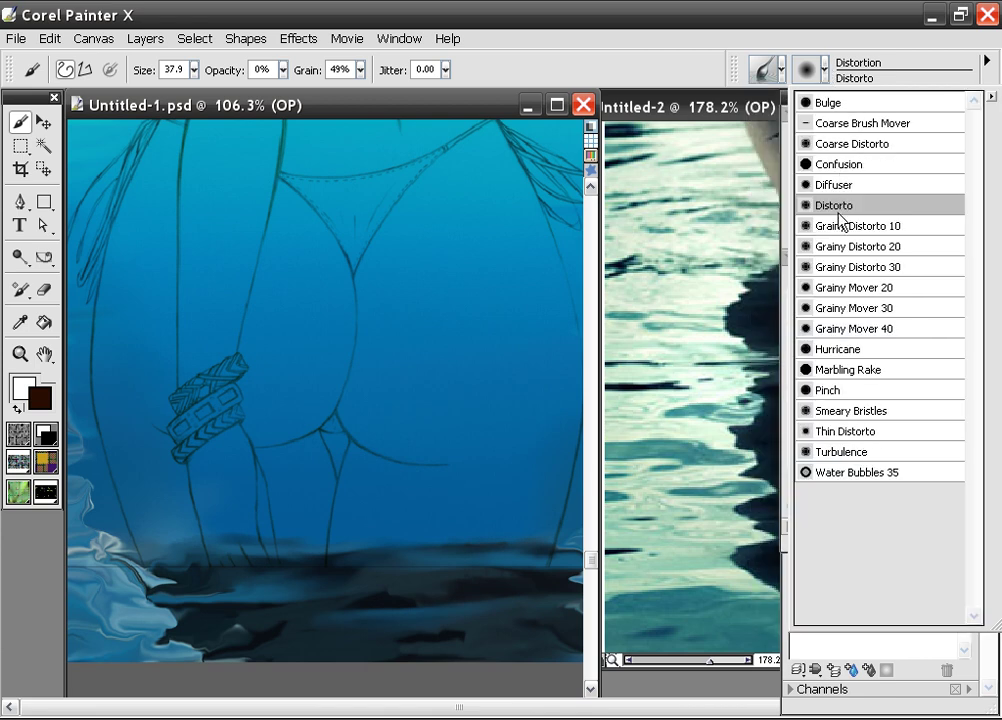
{"action": "left_click_drag", "start_coordinate": [211, 466], "coordinate": [448, 398]}
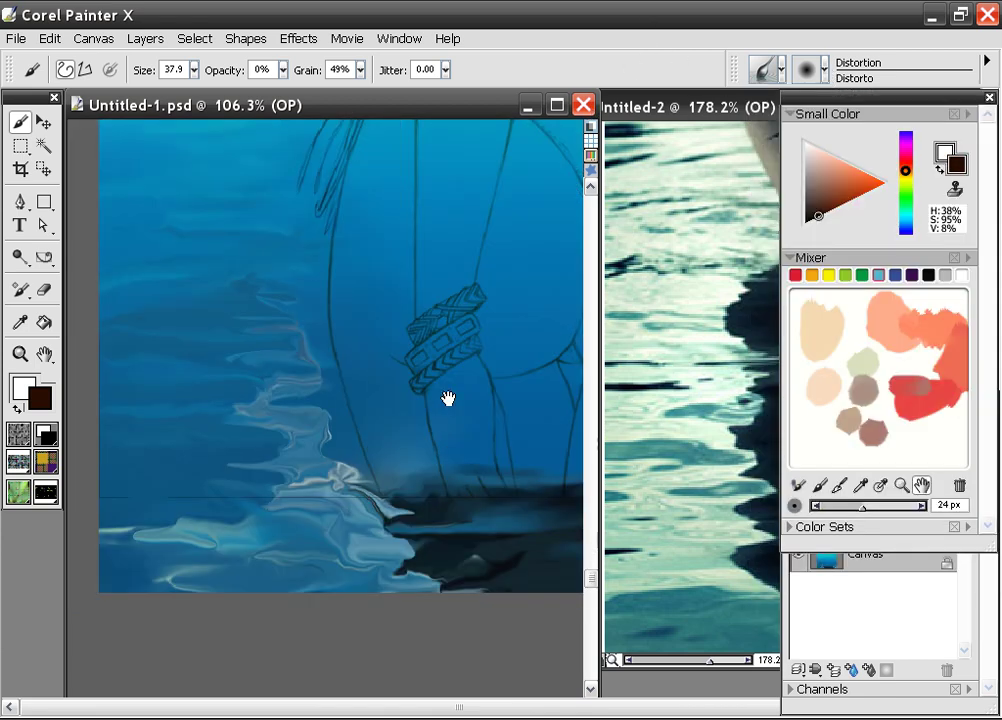
{"action": "mouse_move", "coordinate": [244, 271]}
{"action": "left_mouse_down"}
{"action": "mouse_move", "coordinate": [308, 312]}
{"action": "mouse_move", "coordinate": [303, 349]}
{"action": "mouse_move", "coordinate": [241, 293]}
{"action": "mouse_move", "coordinate": [254, 287]}
{"action": "mouse_move", "coordinate": [290, 290]}
{"action": "mouse_move", "coordinate": [302, 335]}
{"action": "mouse_move", "coordinate": [250, 376]}
{"action": "mouse_move", "coordinate": [241, 366]}
{"action": "mouse_move", "coordinate": [252, 354]}
{"action": "mouse_move", "coordinate": [310, 353]}
{"action": "mouse_move", "coordinate": [235, 341]}
{"action": "mouse_move", "coordinate": [264, 412]}
{"action": "mouse_move", "coordinate": [272, 481]}
{"action": "mouse_move", "coordinate": [316, 508]}
{"action": "mouse_move", "coordinate": [237, 499]}
{"action": "mouse_move", "coordinate": [272, 509]}
{"action": "mouse_move", "coordinate": [236, 511]}
{"action": "mouse_move", "coordinate": [228, 487]}
{"action": "mouse_move", "coordinate": [263, 480]}
{"action": "mouse_move", "coordinate": [257, 489]}
{"action": "mouse_move", "coordinate": [300, 507]}
{"action": "mouse_move", "coordinate": [239, 481]}
{"action": "mouse_move", "coordinate": [285, 362]}
{"action": "mouse_move", "coordinate": [260, 393]}
{"action": "mouse_move", "coordinate": [318, 512]}
{"action": "mouse_move", "coordinate": [383, 510]}
{"action": "mouse_move", "coordinate": [356, 518]}
{"action": "mouse_move", "coordinate": [429, 539]}
{"action": "mouse_move", "coordinate": [376, 524]}
{"action": "mouse_move", "coordinate": [421, 521]}
{"action": "mouse_move", "coordinate": [369, 524]}
{"action": "mouse_move", "coordinate": [409, 554]}
{"action": "mouse_move", "coordinate": [392, 565]}
{"action": "mouse_move", "coordinate": [404, 575]}
{"action": "mouse_move", "coordinate": [421, 569]}
{"action": "mouse_move", "coordinate": [357, 560]}
{"action": "mouse_move", "coordinate": [380, 541]}
{"action": "mouse_move", "coordinate": [306, 572]}
{"action": "mouse_move", "coordinate": [328, 575]}
{"action": "mouse_move", "coordinate": [287, 551]}
{"action": "mouse_move", "coordinate": [173, 555]}
{"action": "mouse_move", "coordinate": [154, 544]}
{"action": "mouse_move", "coordinate": [194, 566]}
{"action": "left_mouse_up"}
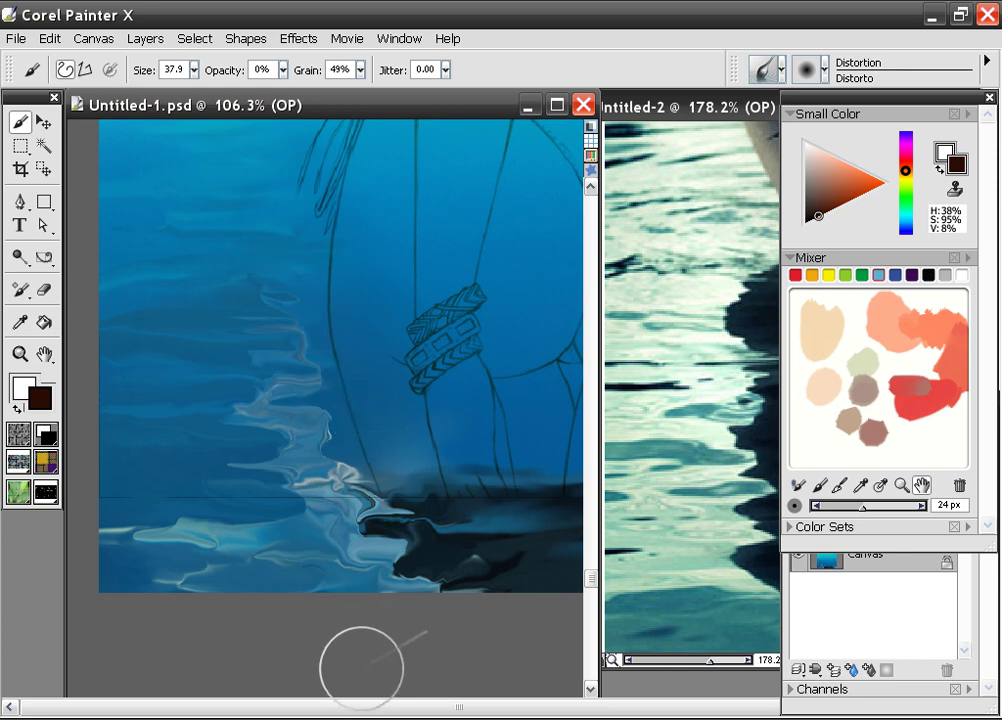
{"action": "mouse_move", "coordinate": [340, 479]}
{"action": "left_mouse_down"}
{"action": "mouse_move", "coordinate": [331, 494]}
{"action": "mouse_move", "coordinate": [338, 472]}
{"action": "mouse_move", "coordinate": [358, 481]}
{"action": "mouse_move", "coordinate": [329, 475]}
{"action": "left_mouse_up"}
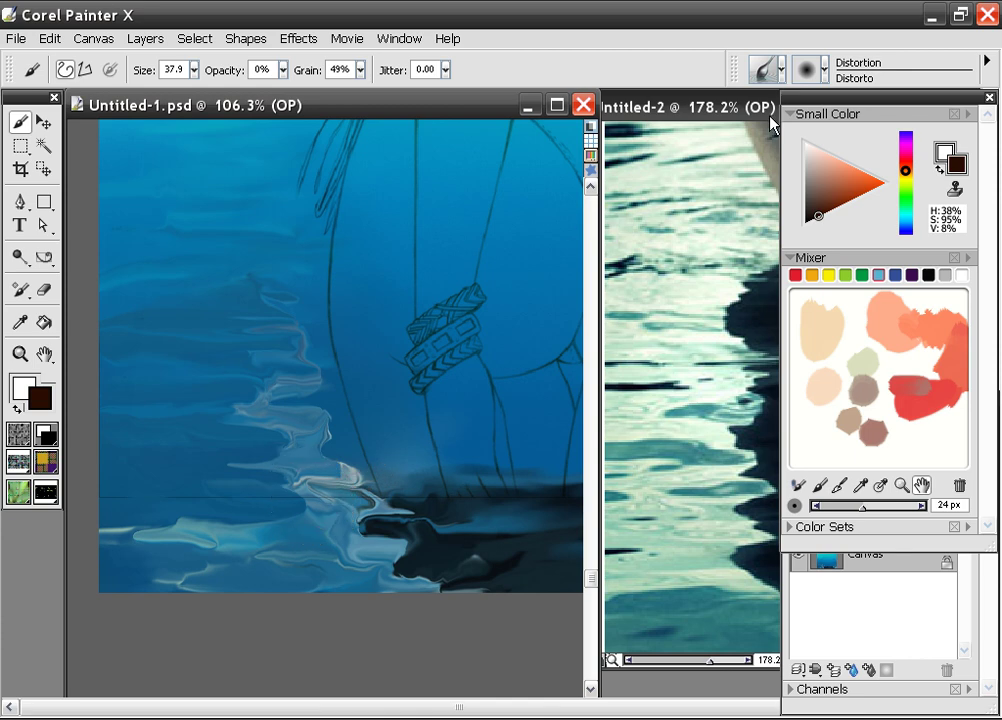
Step: Load Rob's Brush Library as the active brush library
{"action": "left_click", "coordinate": [988, 64]}
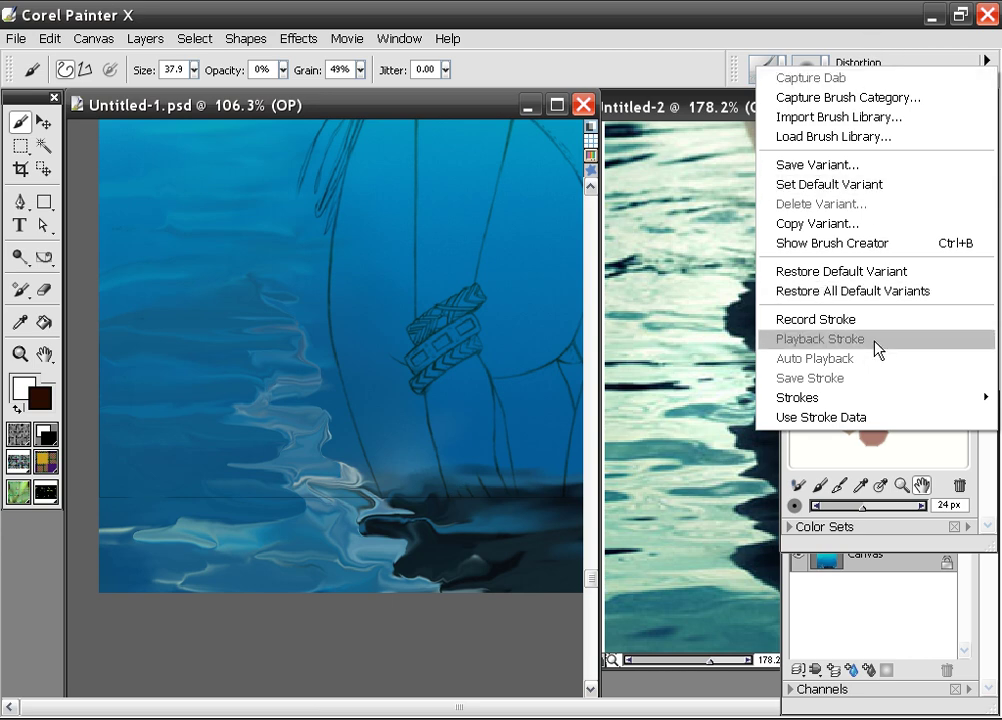
{"action": "left_click", "coordinate": [800, 136]}
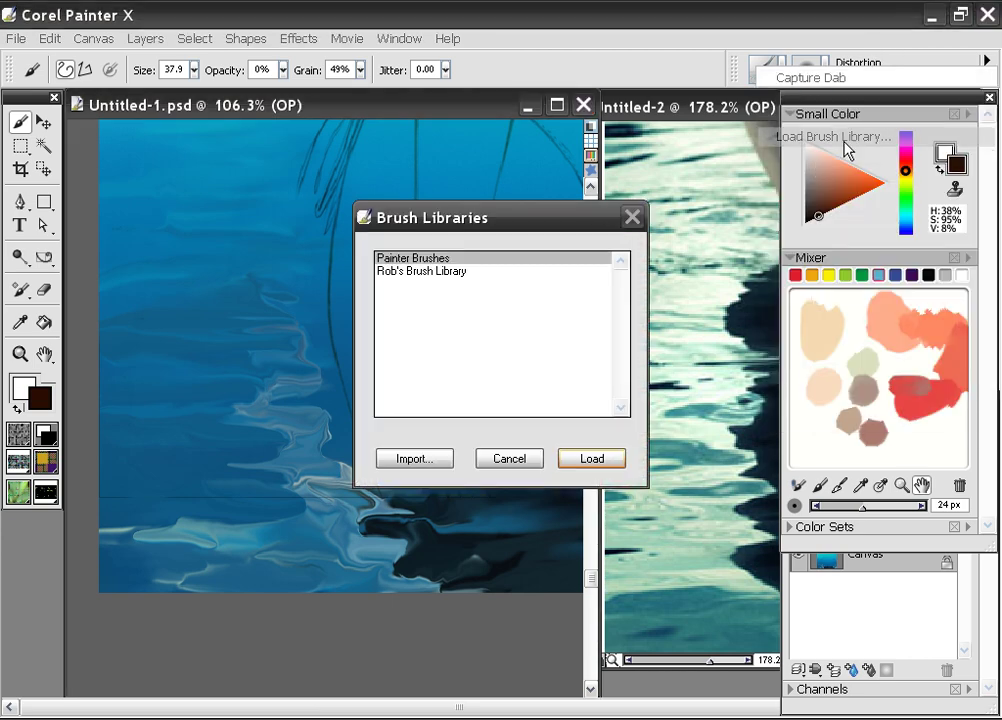
{"action": "left_click", "coordinate": [436, 272]}
{"action": "left_click", "coordinate": [592, 458]}
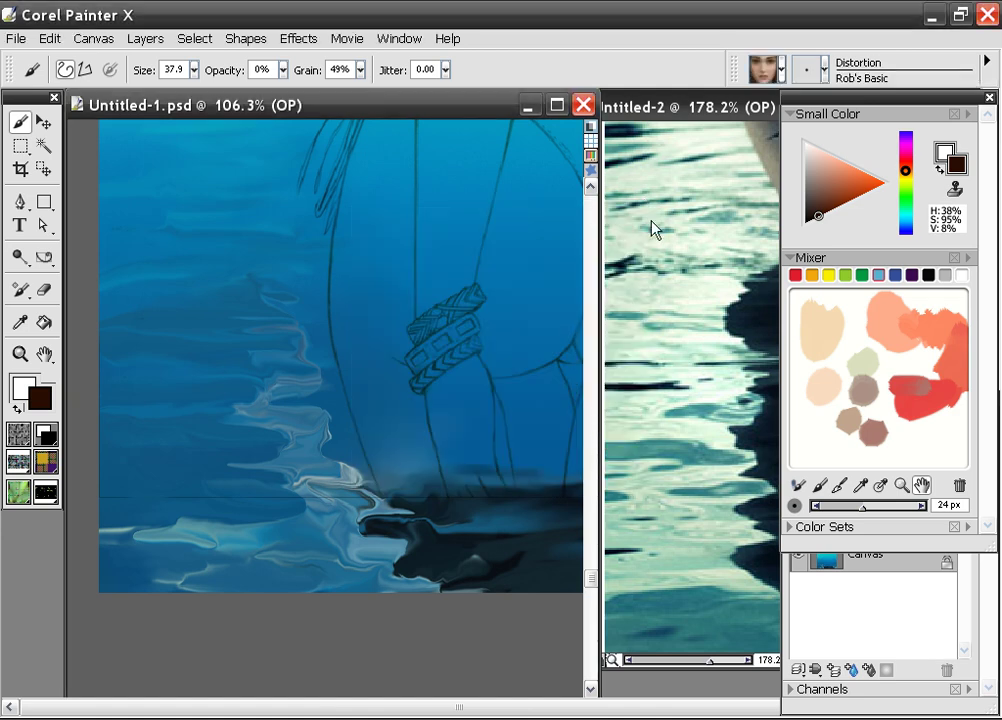
Step: Try the Rob's Bristle Round brush with strokes on the water beside the figure, undoing each one
{"action": "left_click", "coordinate": [824, 71]}
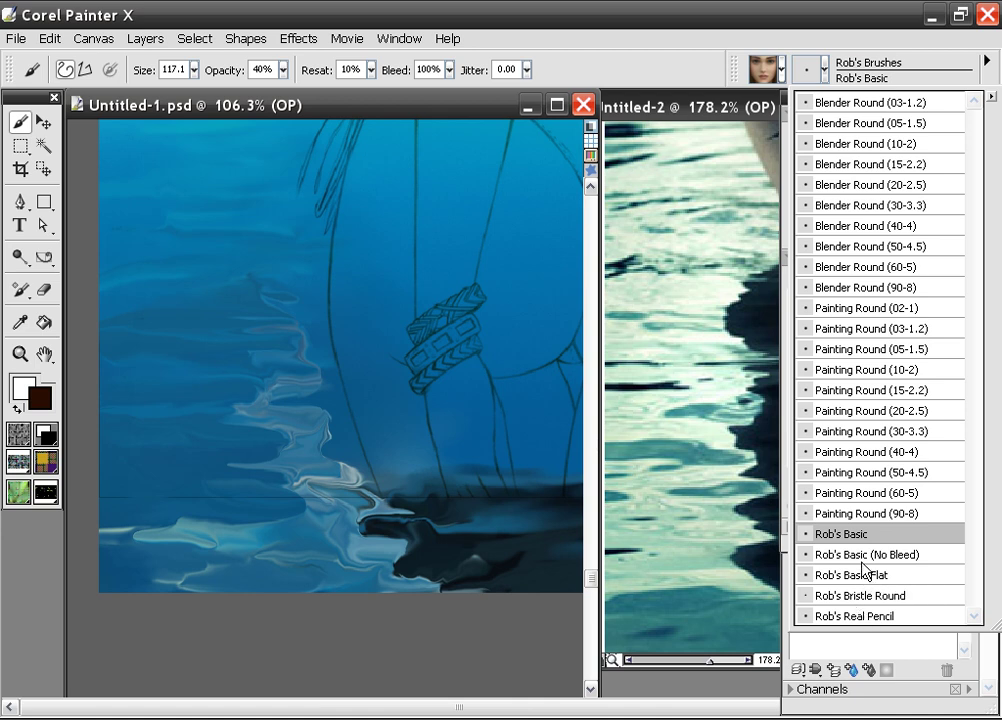
{"action": "left_click", "coordinate": [866, 600]}
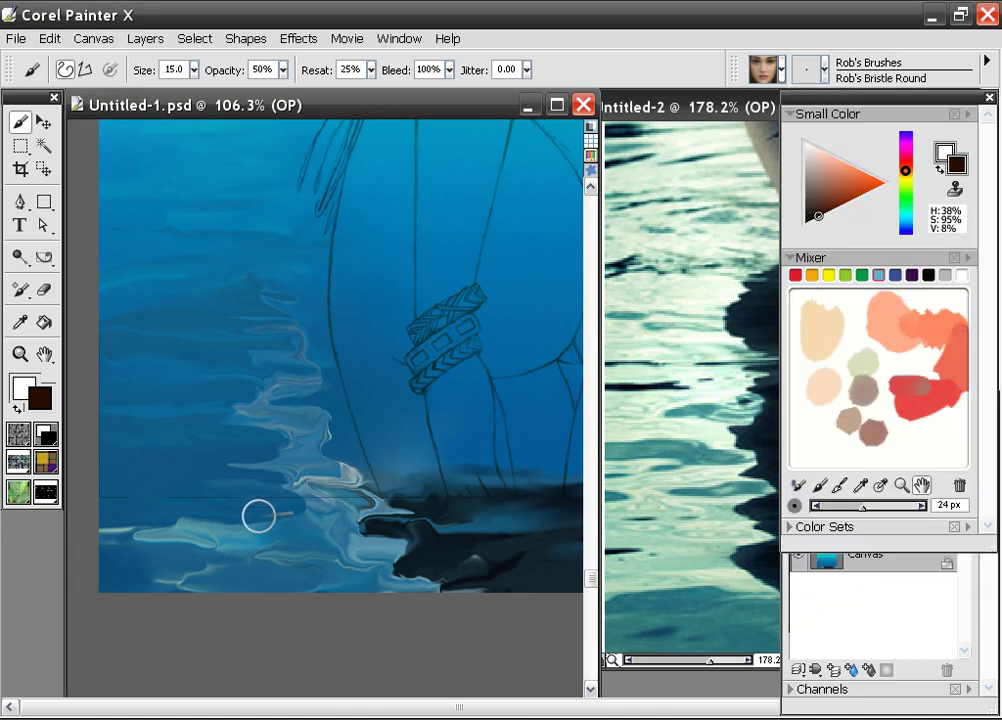
{"action": "mouse_move", "coordinate": [286, 503]}
{"action": "left_mouse_down"}
{"action": "mouse_move", "coordinate": [313, 491]}
{"action": "mouse_move", "coordinate": [181, 508]}
{"action": "mouse_move", "coordinate": [110, 503]}
{"action": "left_mouse_up"}
{"action": "key", "text": "ctrl+z"}
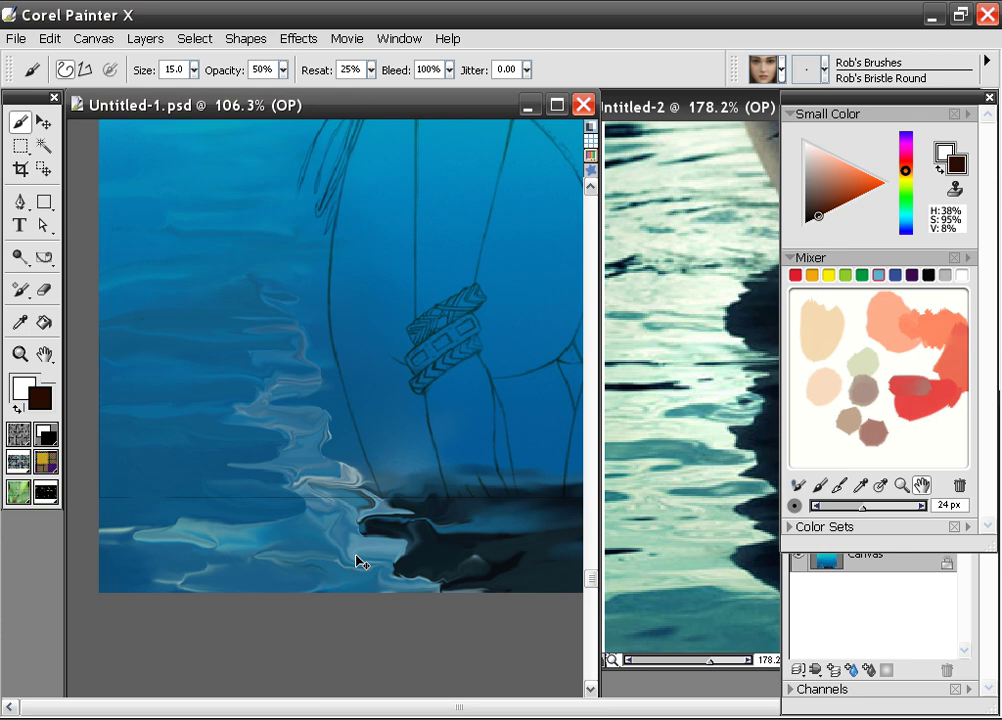
{"action": "mouse_move", "coordinate": [206, 512]}
{"action": "left_mouse_down"}
{"action": "mouse_move", "coordinate": [288, 496]}
{"action": "mouse_move", "coordinate": [242, 485]}
{"action": "mouse_move", "coordinate": [191, 500]}
{"action": "mouse_move", "coordinate": [240, 450]}
{"action": "mouse_move", "coordinate": [259, 453]}
{"action": "mouse_move", "coordinate": [181, 479]}
{"action": "left_mouse_up"}
{"action": "key", "text": "ctrl+z"}
Step: Choose the Rob's Basic Flat brush, set its size to 4.3, and undo a test stroke on the water
{"action": "left_click", "coordinate": [833, 77]}
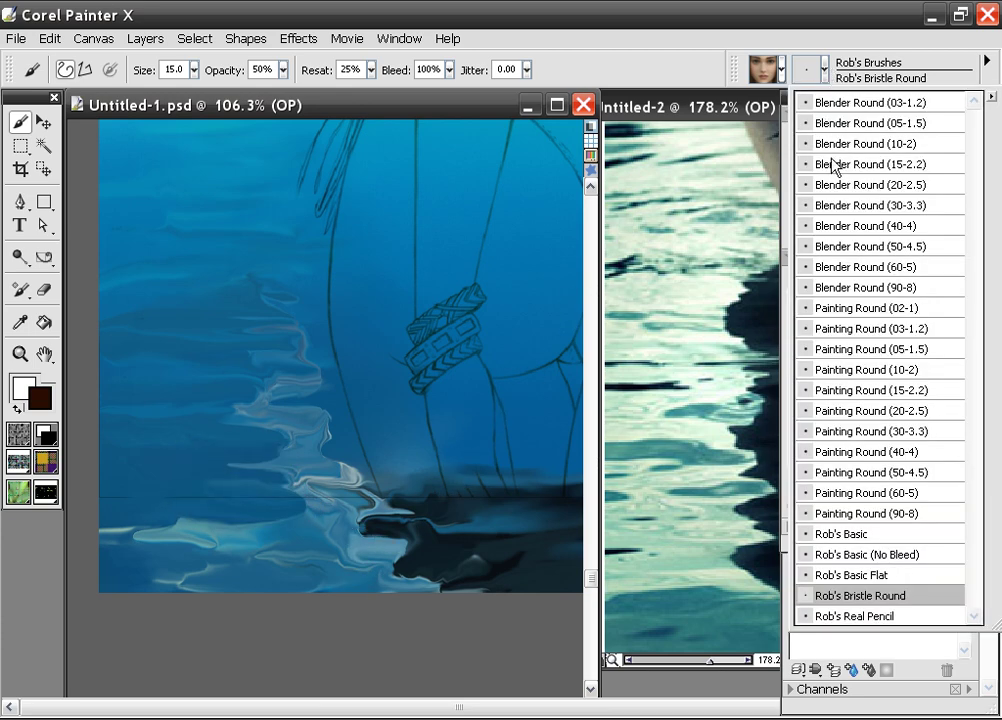
{"action": "left_click", "coordinate": [867, 575]}
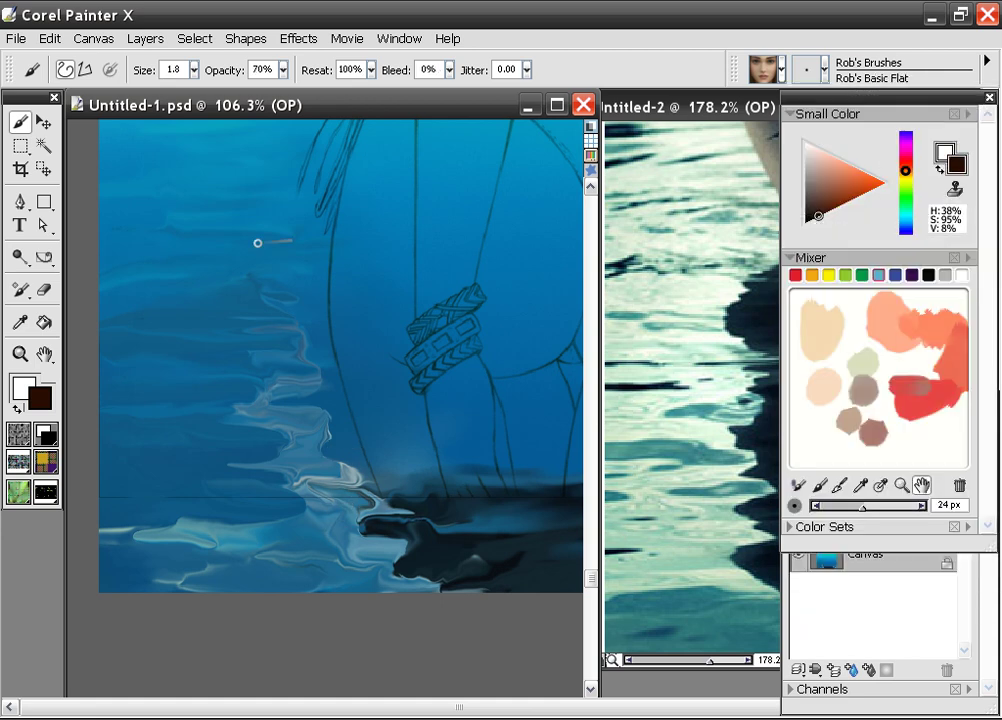
{"action": "left_click", "coordinate": [195, 71]}
{"action": "left_click_drag", "start_coordinate": [173, 89], "coordinate": [185, 90]}
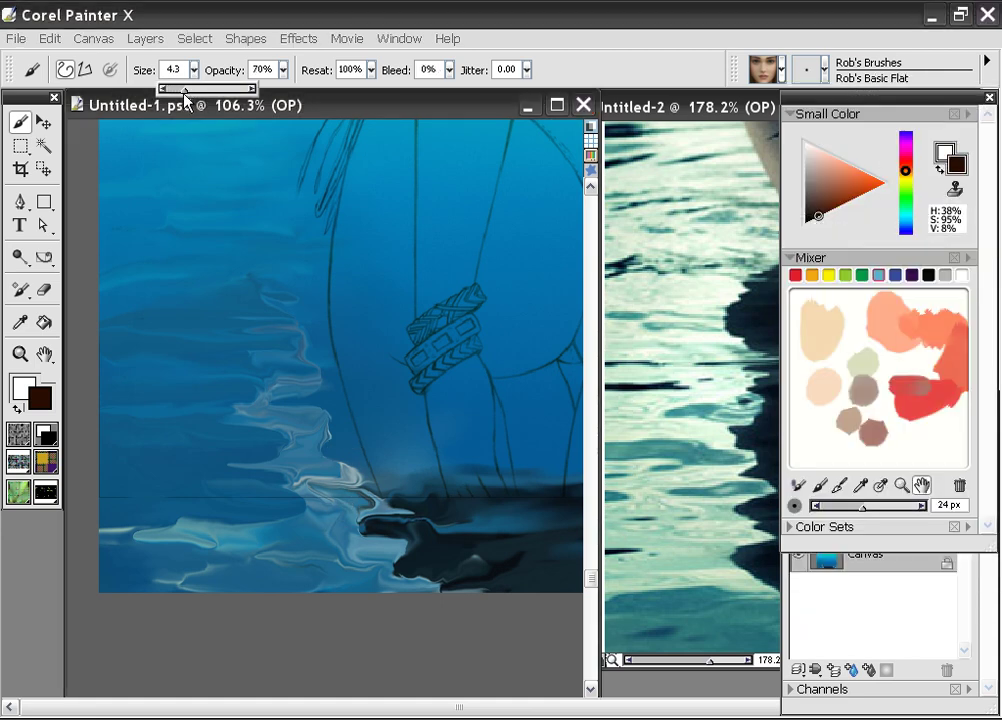
{"action": "mouse_move", "coordinate": [197, 318]}
{"action": "left_mouse_down"}
{"action": "mouse_move", "coordinate": [228, 331]}
{"action": "mouse_move", "coordinate": [258, 545]}
{"action": "left_mouse_up"}
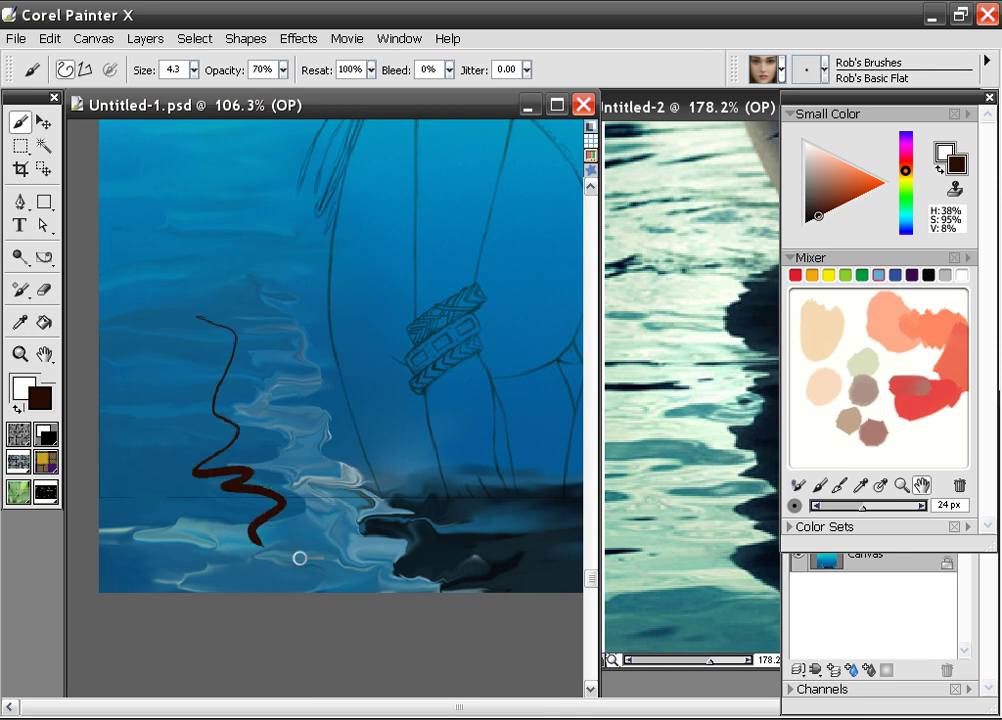
{"action": "key", "text": "ctrl+z"}
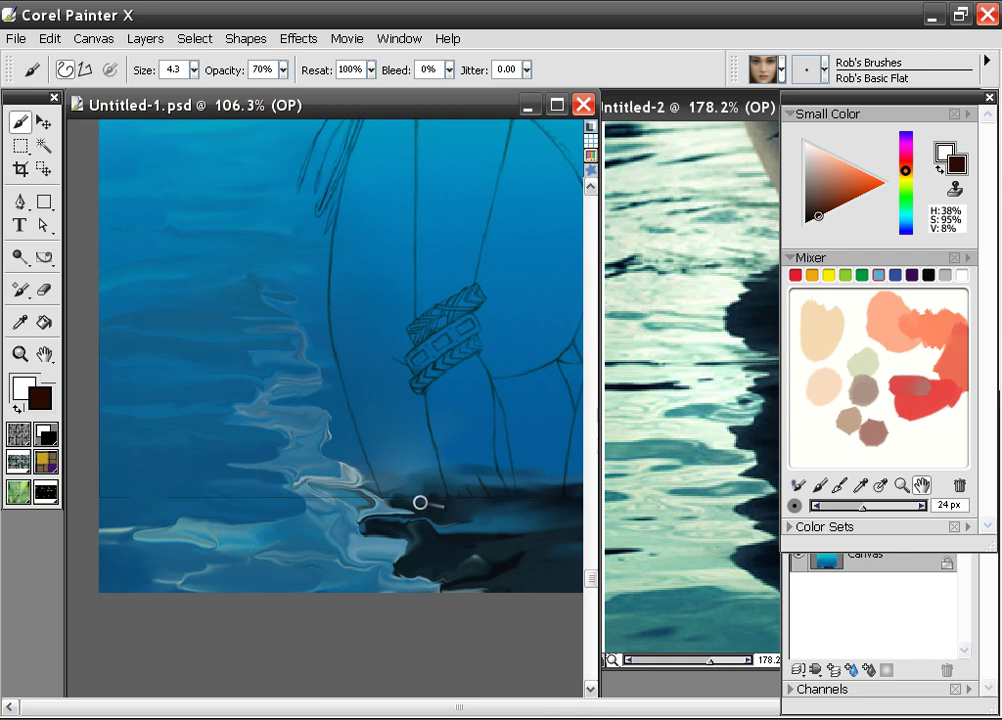
Step: Paint the figure's dark reflection with jagged edges below the legs, using the near-black blue sampled from the water
{"action": "mouse_move", "coordinate": [407, 501]}
{"action": "left_mouse_down"}
{"action": "mouse_move", "coordinate": [411, 510]}
{"action": "mouse_move", "coordinate": [369, 523]}
{"action": "mouse_move", "coordinate": [404, 537]}
{"action": "mouse_move", "coordinate": [414, 570]}
{"action": "mouse_move", "coordinate": [404, 541]}
{"action": "mouse_move", "coordinate": [403, 573]}
{"action": "mouse_move", "coordinate": [441, 584]}
{"action": "mouse_move", "coordinate": [424, 582]}
{"action": "left_mouse_up"}
{"action": "left_click", "coordinate": [452, 541], "text": "alt"}
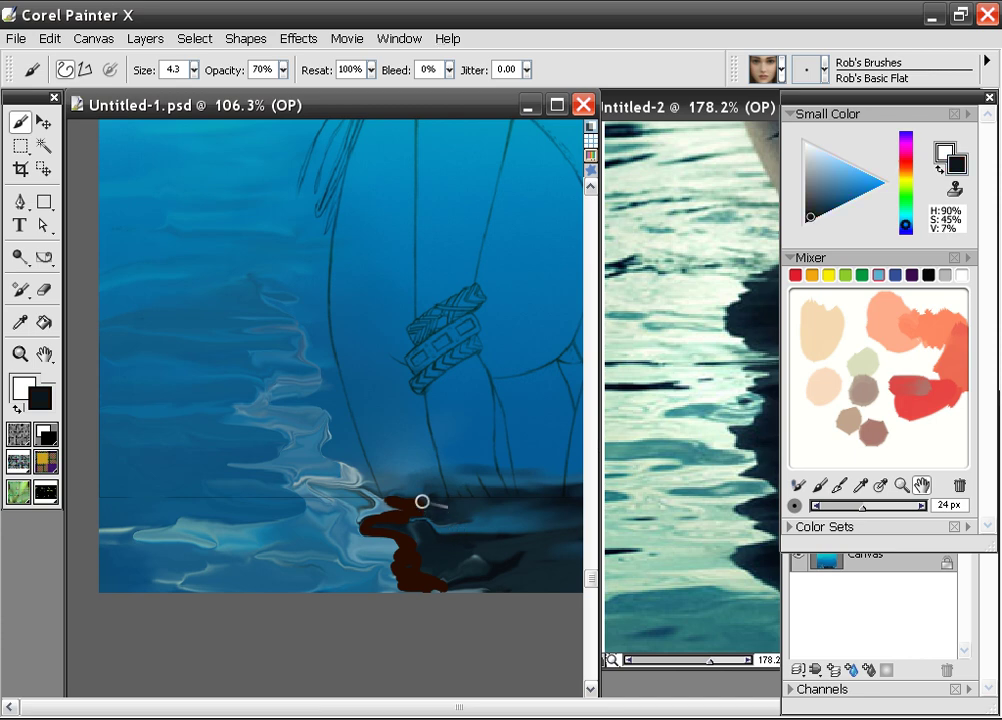
{"action": "mouse_move", "coordinate": [421, 501]}
{"action": "left_mouse_down"}
{"action": "mouse_move", "coordinate": [366, 526]}
{"action": "mouse_move", "coordinate": [414, 537]}
{"action": "mouse_move", "coordinate": [421, 548]}
{"action": "mouse_move", "coordinate": [408, 587]}
{"action": "mouse_move", "coordinate": [456, 586]}
{"action": "left_mouse_up"}
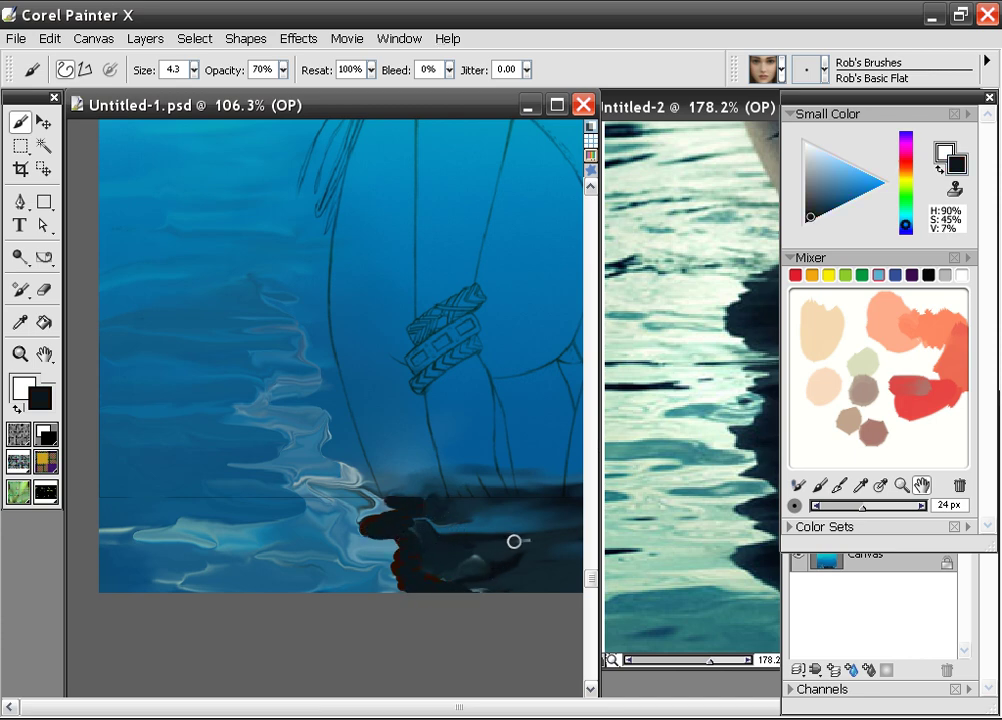
{"action": "mouse_move", "coordinate": [470, 510]}
{"action": "left_mouse_down"}
{"action": "mouse_move", "coordinate": [217, 506]}
{"action": "mouse_move", "coordinate": [399, 506]}
{"action": "mouse_move", "coordinate": [223, 509]}
{"action": "mouse_move", "coordinate": [314, 534]}
{"action": "mouse_move", "coordinate": [434, 536]}
{"action": "mouse_move", "coordinate": [388, 549]}
{"action": "mouse_move", "coordinate": [488, 571]}
{"action": "mouse_move", "coordinate": [427, 573]}
{"action": "mouse_move", "coordinate": [433, 557]}
{"action": "mouse_move", "coordinate": [422, 545]}
{"action": "mouse_move", "coordinate": [433, 526]}
{"action": "mouse_move", "coordinate": [349, 545]}
{"action": "mouse_move", "coordinate": [436, 568]}
{"action": "mouse_move", "coordinate": [419, 594]}
{"action": "mouse_move", "coordinate": [462, 570]}
{"action": "mouse_move", "coordinate": [369, 499]}
{"action": "mouse_move", "coordinate": [389, 506]}
{"action": "mouse_move", "coordinate": [371, 524]}
{"action": "mouse_move", "coordinate": [383, 537]}
{"action": "mouse_move", "coordinate": [364, 515]}
{"action": "mouse_move", "coordinate": [367, 530]}
{"action": "mouse_move", "coordinate": [409, 549]}
{"action": "mouse_move", "coordinate": [367, 550]}
{"action": "mouse_move", "coordinate": [388, 560]}
{"action": "mouse_move", "coordinate": [378, 570]}
{"action": "mouse_move", "coordinate": [441, 589]}
{"action": "mouse_move", "coordinate": [391, 595]}
{"action": "left_mouse_up"}
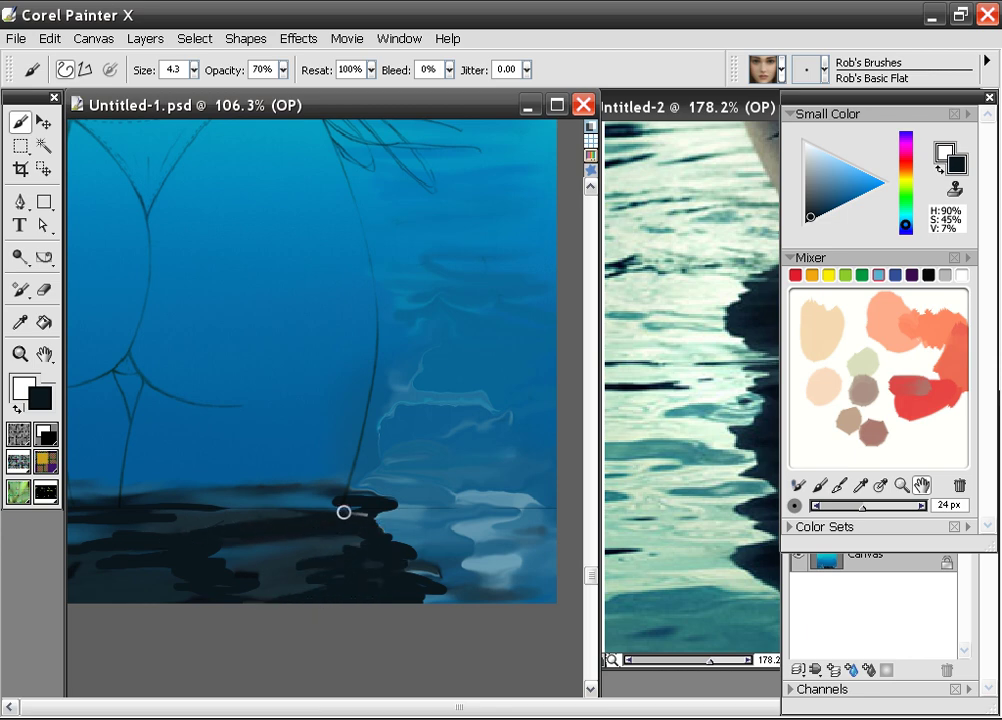
{"action": "left_click_drag", "start_coordinate": [280, 524], "coordinate": [438, 519]}
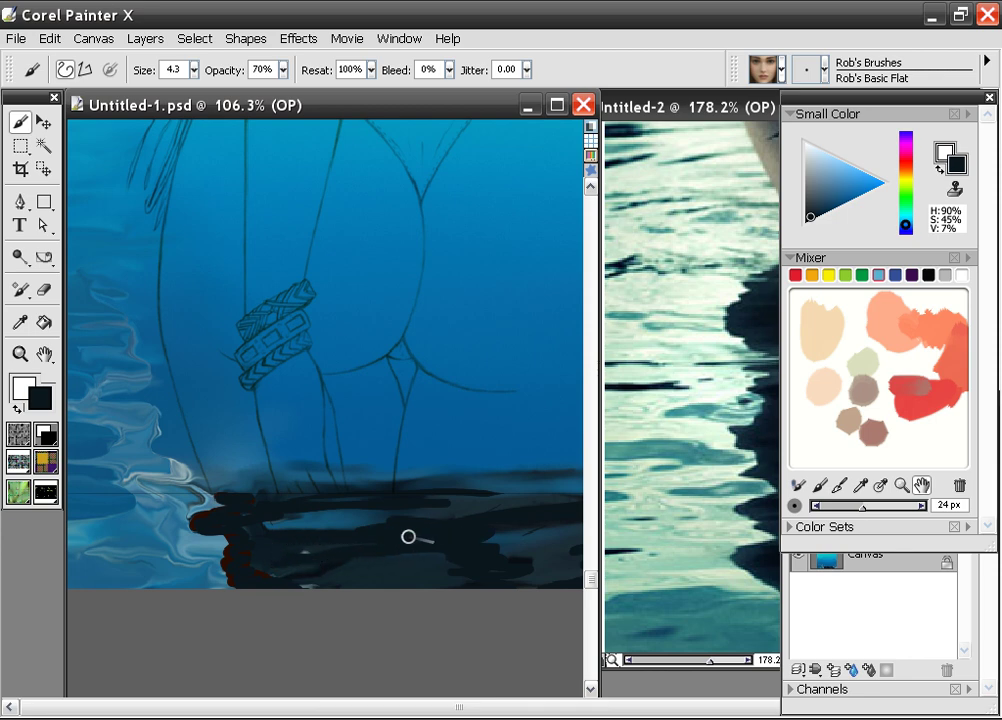
{"action": "left_click_drag", "start_coordinate": [415, 575], "coordinate": [396, 557]}
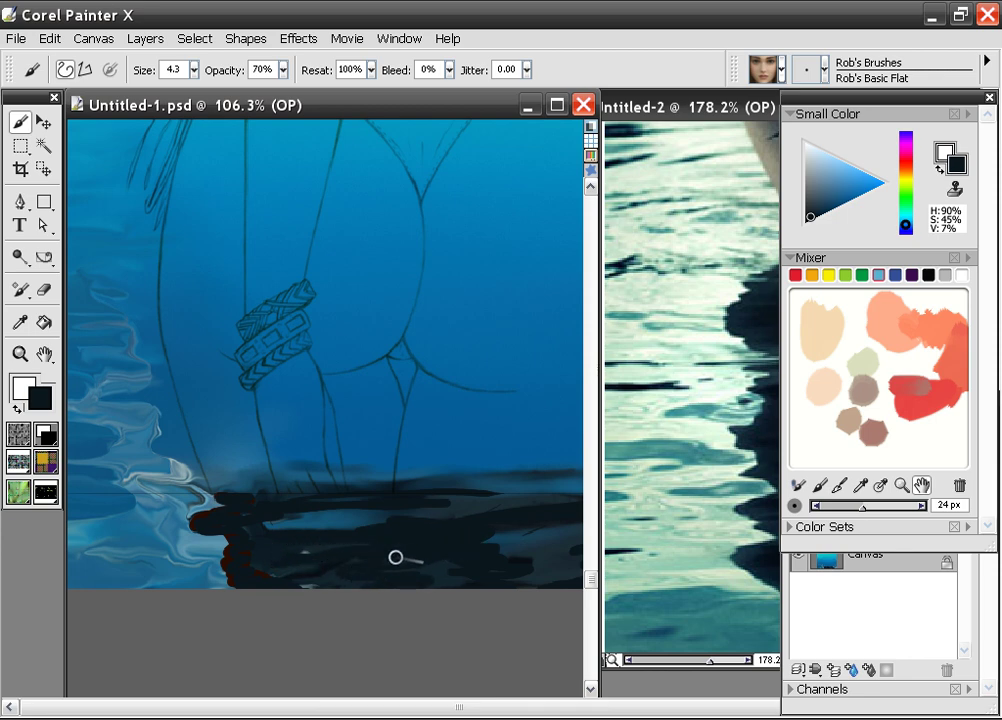
Step: Extend the dark reflection up to the waterline with near-black horizontal strokes where the legs meet the water
{"action": "left_click_drag", "start_coordinate": [450, 495], "coordinate": [456, 474]}
{"action": "left_click_drag", "start_coordinate": [375, 488], "coordinate": [514, 476]}
{"action": "left_click_drag", "start_coordinate": [511, 482], "coordinate": [298, 516]}
{"action": "mouse_move", "coordinate": [407, 505]}
{"action": "left_mouse_down"}
{"action": "mouse_move", "coordinate": [220, 509]}
{"action": "mouse_move", "coordinate": [242, 517]}
{"action": "mouse_move", "coordinate": [414, 492]}
{"action": "mouse_move", "coordinate": [236, 502]}
{"action": "mouse_move", "coordinate": [308, 480]}
{"action": "left_mouse_up"}
Step: Paint over the pale ripples beside the figure's right leg with blues sampled from the water, undoing the last stroke
{"action": "left_click", "coordinate": [445, 501], "text": "alt"}
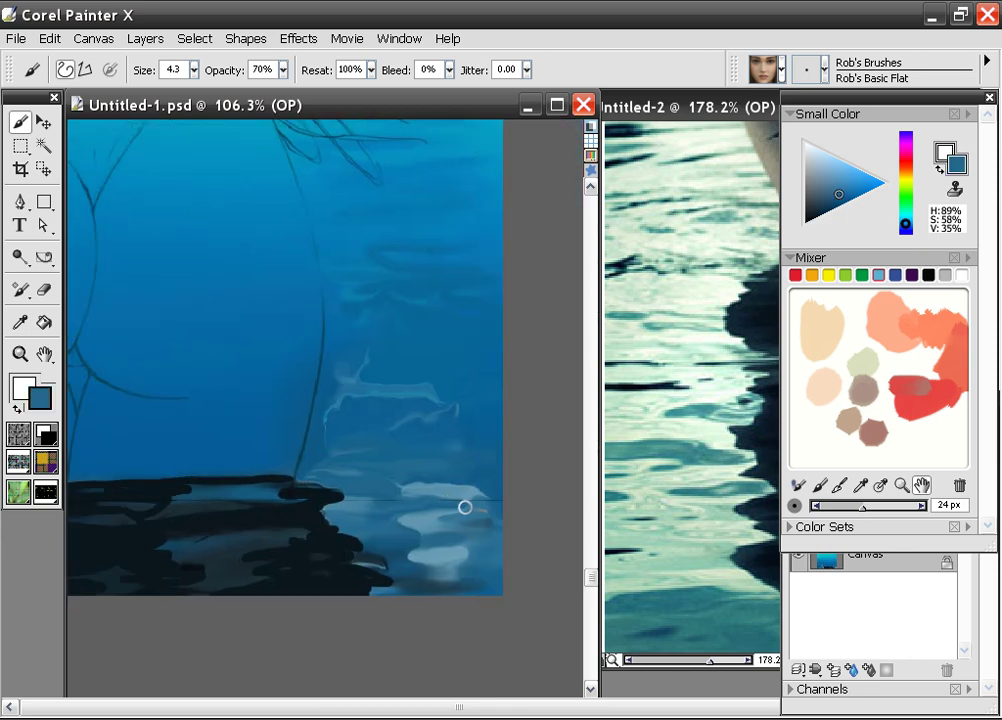
{"action": "left_click", "coordinate": [380, 546], "text": "alt"}
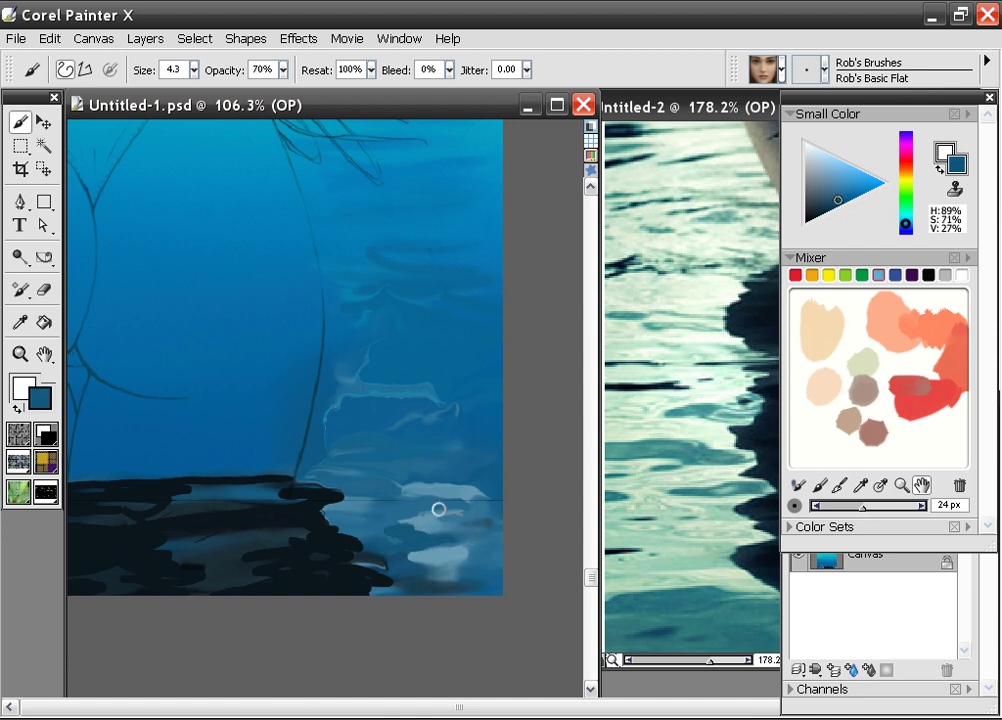
{"action": "left_click", "coordinate": [465, 414], "text": "alt"}
{"action": "mouse_move", "coordinate": [446, 398]}
{"action": "left_mouse_down"}
{"action": "mouse_move", "coordinate": [366, 380]}
{"action": "mouse_move", "coordinate": [379, 354]}
{"action": "mouse_move", "coordinate": [402, 417]}
{"action": "left_mouse_up"}
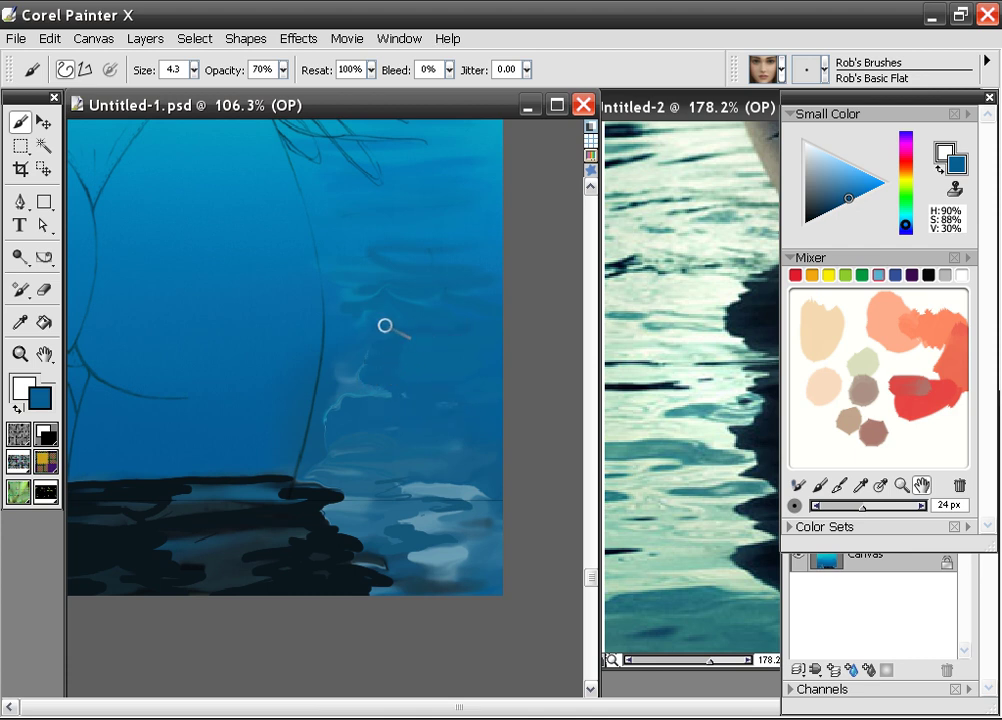
{"action": "key", "text": "ctrl+z"}
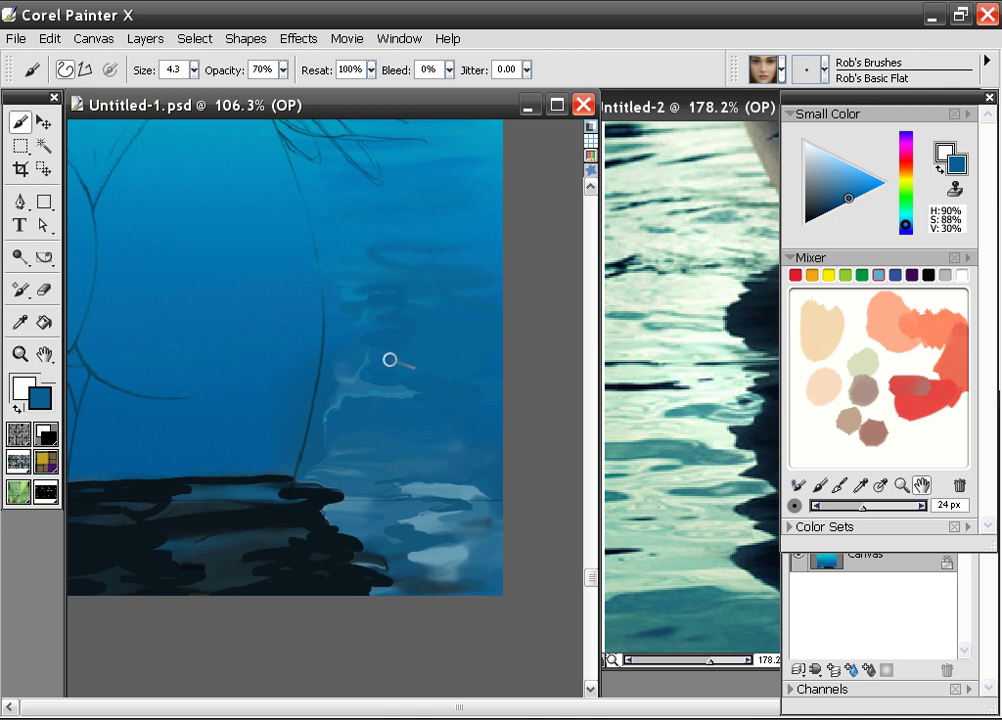
Step: Paint a zigzag light-blue reflection on the water beside the right leg and work the surrounding water with sampled darker blue
{"action": "left_click", "coordinate": [372, 387], "text": "alt"}
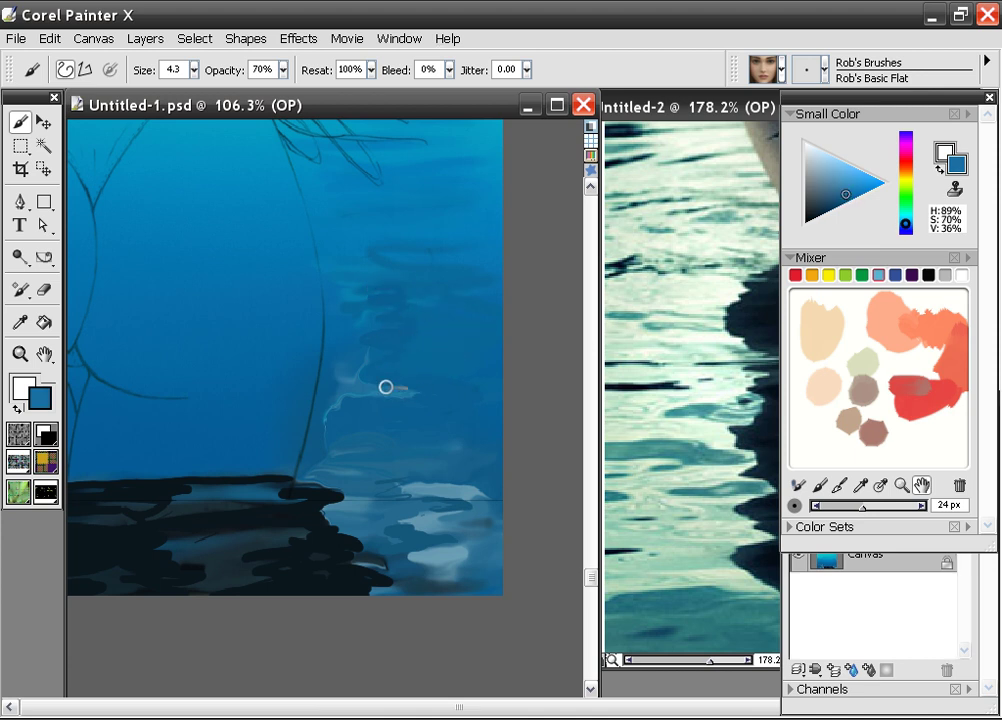
{"action": "mouse_move", "coordinate": [386, 387]}
{"action": "left_mouse_down"}
{"action": "mouse_move", "coordinate": [384, 356]}
{"action": "mouse_move", "coordinate": [362, 338]}
{"action": "mouse_move", "coordinate": [377, 322]}
{"action": "left_mouse_up"}
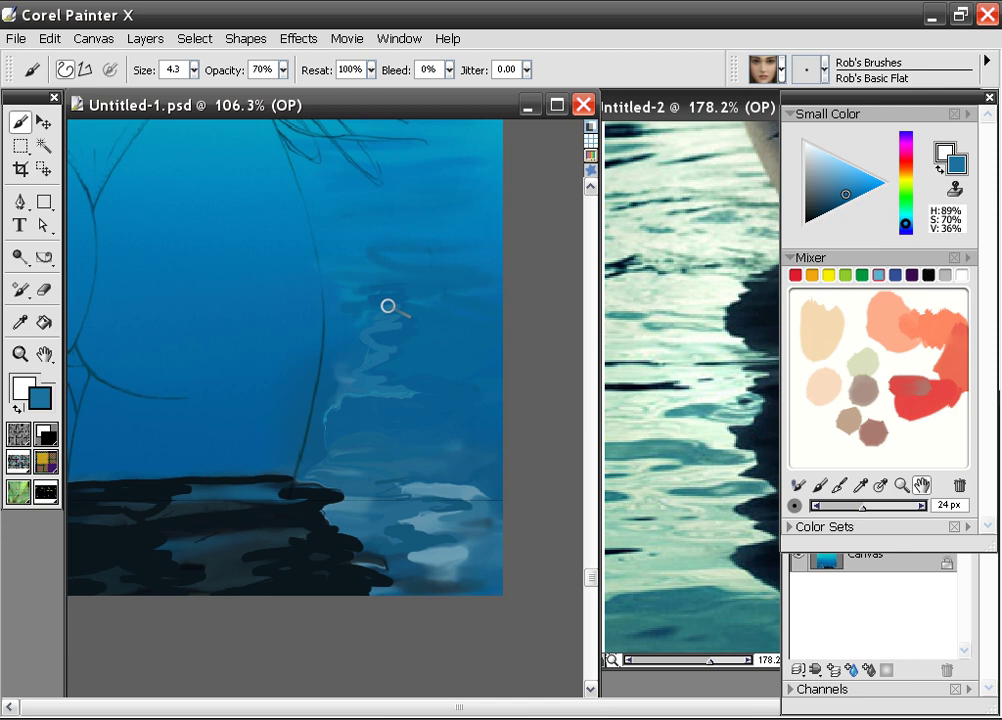
{"action": "left_click", "coordinate": [444, 488], "text": "alt"}
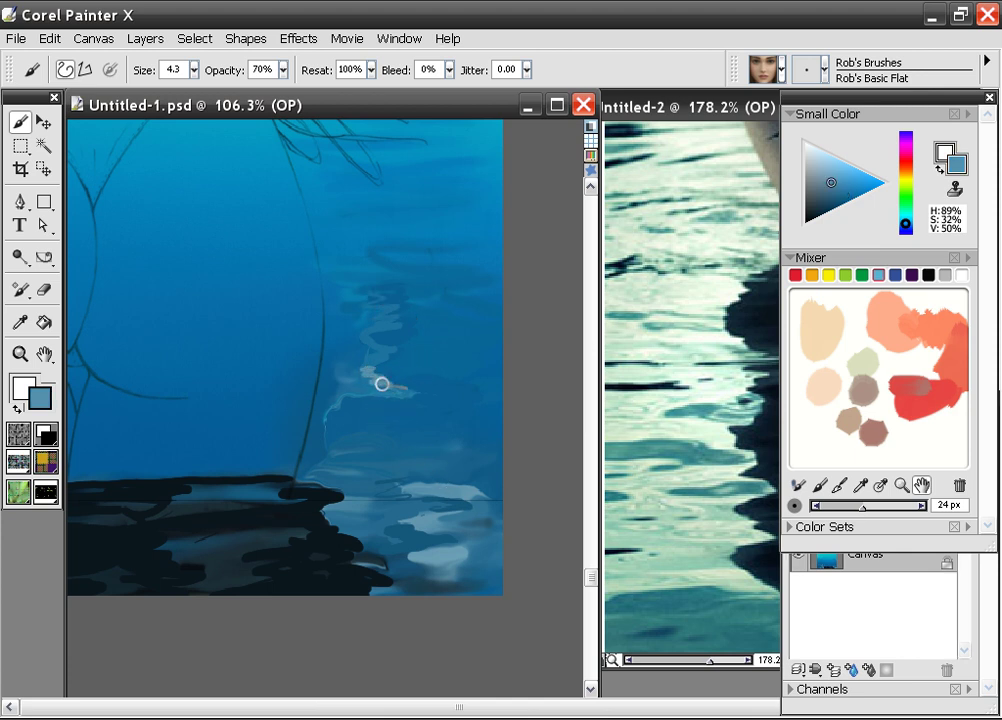
{"action": "mouse_move", "coordinate": [369, 376]}
{"action": "left_mouse_down"}
{"action": "mouse_move", "coordinate": [390, 354]}
{"action": "mouse_move", "coordinate": [378, 339]}
{"action": "mouse_move", "coordinate": [391, 301]}
{"action": "left_mouse_up"}
{"action": "left_click_drag", "start_coordinate": [402, 385], "coordinate": [342, 393]}
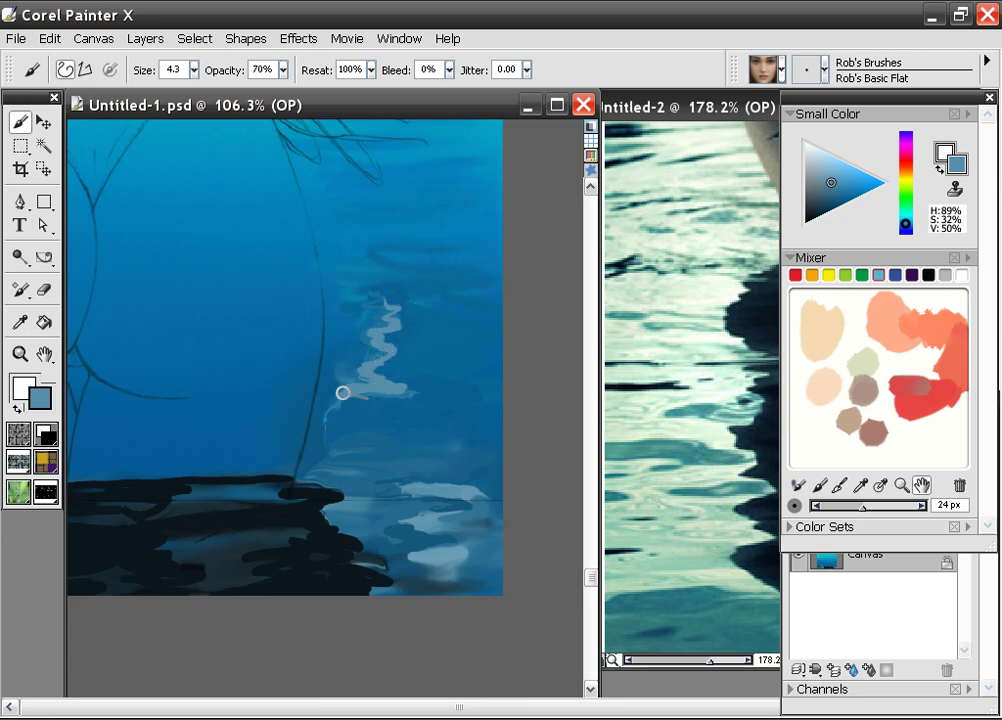
{"action": "left_click", "coordinate": [433, 392], "text": "alt"}
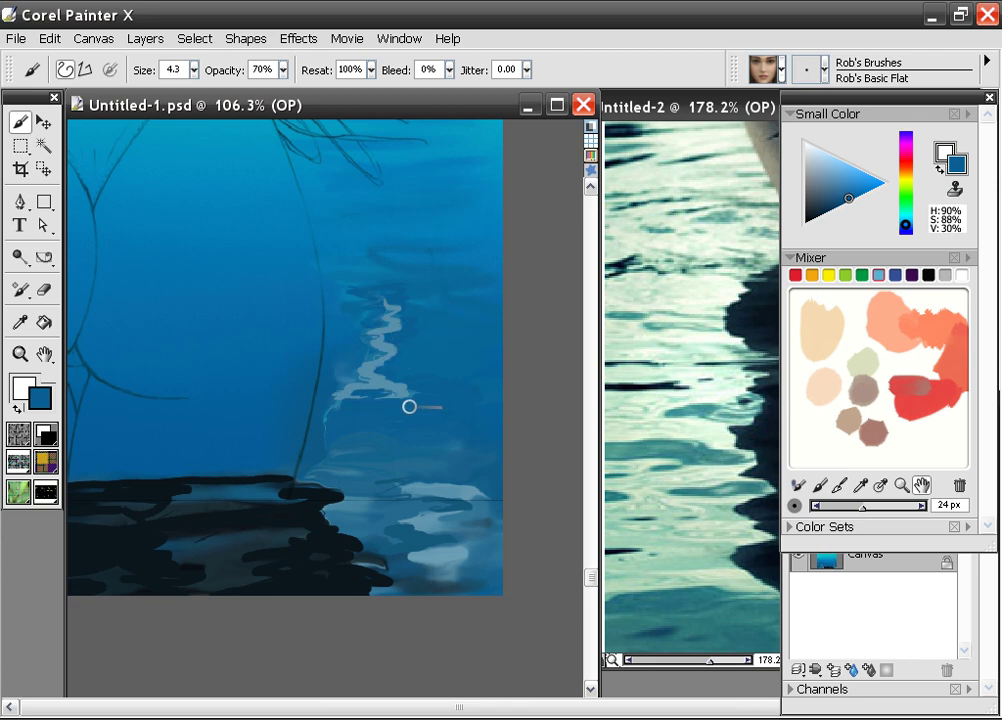
{"action": "mouse_move", "coordinate": [405, 445]}
{"action": "left_mouse_down"}
{"action": "mouse_move", "coordinate": [446, 277]}
{"action": "mouse_move", "coordinate": [410, 282]}
{"action": "mouse_move", "coordinate": [387, 303]}
{"action": "mouse_move", "coordinate": [458, 314]}
{"action": "mouse_move", "coordinate": [415, 325]}
{"action": "mouse_move", "coordinate": [451, 331]}
{"action": "mouse_move", "coordinate": [370, 347]}
{"action": "mouse_move", "coordinate": [479, 350]}
{"action": "mouse_move", "coordinate": [462, 349]}
{"action": "mouse_move", "coordinate": [486, 358]}
{"action": "mouse_move", "coordinate": [448, 358]}
{"action": "mouse_move", "coordinate": [488, 374]}
{"action": "mouse_move", "coordinate": [378, 382]}
{"action": "mouse_move", "coordinate": [485, 380]}
{"action": "mouse_move", "coordinate": [532, 391]}
{"action": "mouse_move", "coordinate": [491, 401]}
{"action": "mouse_move", "coordinate": [504, 401]}
{"action": "mouse_move", "coordinate": [337, 378]}
{"action": "mouse_move", "coordinate": [500, 414]}
{"action": "left_mouse_up"}
Step: Paint thin horizontal ripples across the dark reflection below the legs, using sampled mid blue and lighter blue
{"action": "left_click", "coordinate": [433, 242], "text": "alt"}
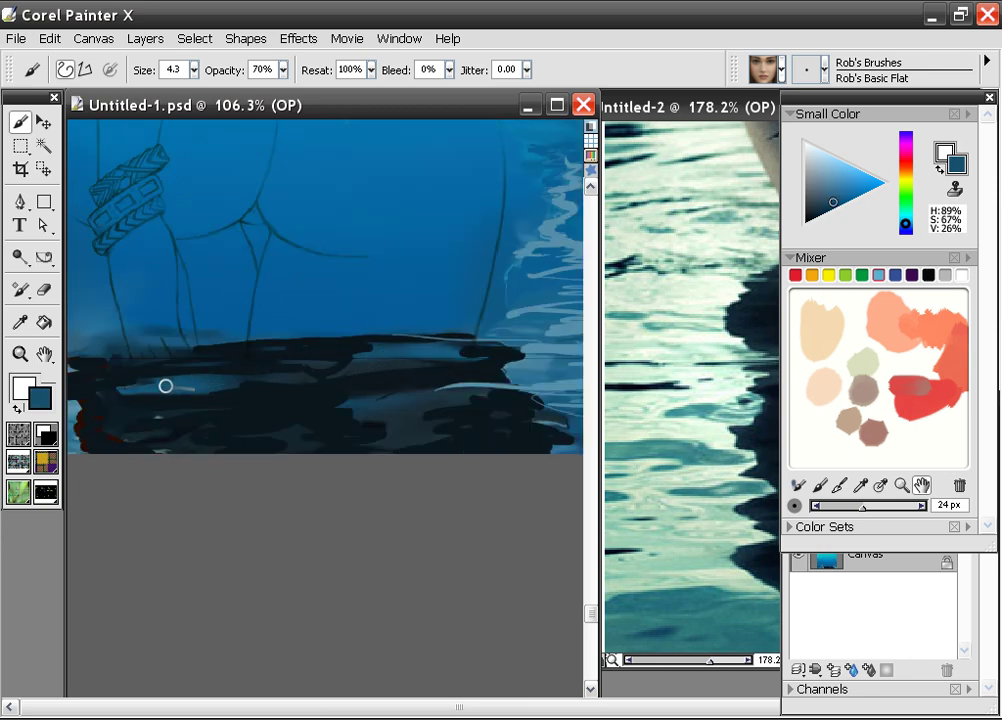
{"action": "mouse_move", "coordinate": [166, 386]}
{"action": "left_mouse_down"}
{"action": "mouse_move", "coordinate": [333, 382]}
{"action": "mouse_move", "coordinate": [218, 385]}
{"action": "mouse_move", "coordinate": [290, 387]}
{"action": "mouse_move", "coordinate": [299, 356]}
{"action": "mouse_move", "coordinate": [438, 353]}
{"action": "mouse_move", "coordinate": [258, 366]}
{"action": "mouse_move", "coordinate": [477, 349]}
{"action": "left_mouse_up"}
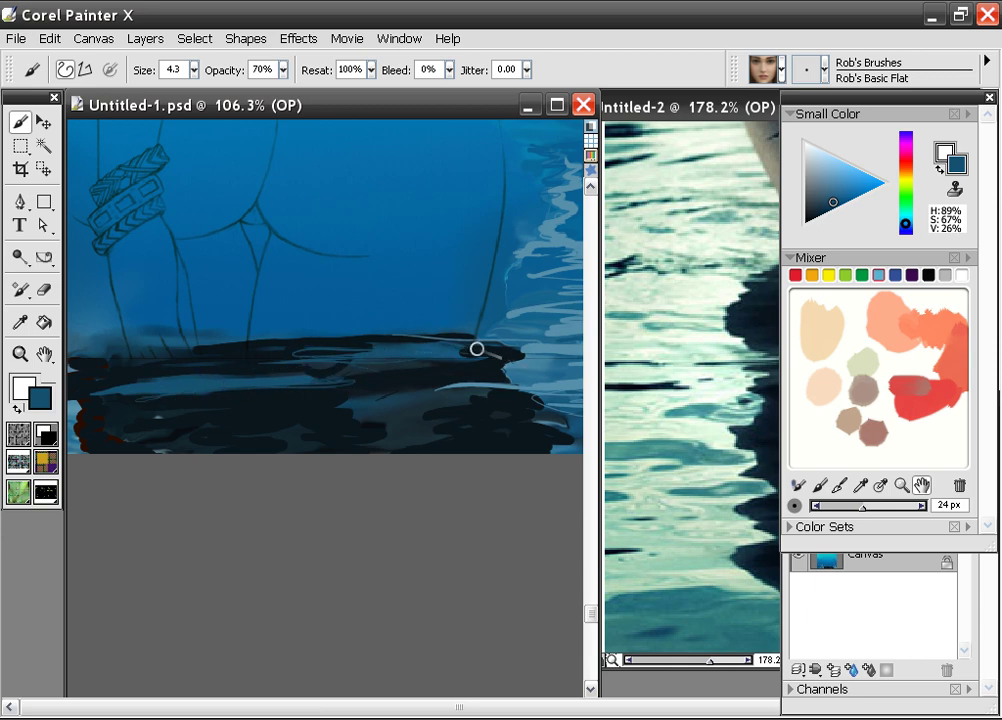
{"action": "left_click_drag", "start_coordinate": [199, 400], "coordinate": [409, 405]}
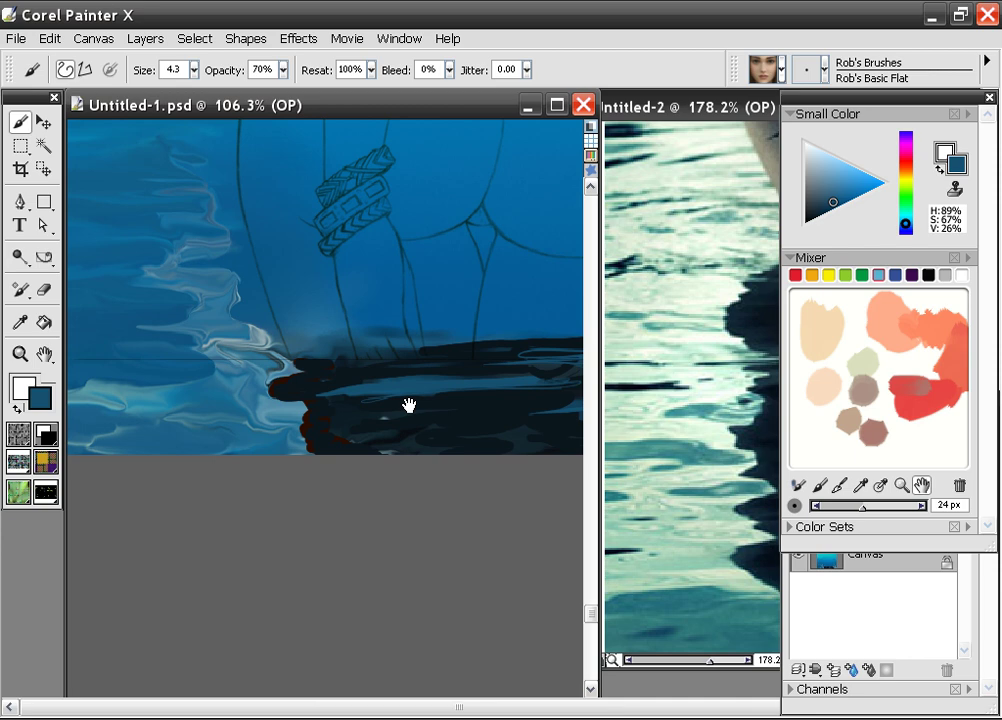
{"action": "left_click", "coordinate": [283, 401], "text": "alt"}
{"action": "mouse_move", "coordinate": [278, 386]}
{"action": "left_mouse_down"}
{"action": "mouse_move", "coordinate": [362, 394]}
{"action": "mouse_move", "coordinate": [328, 389]}
{"action": "mouse_move", "coordinate": [489, 380]}
{"action": "left_mouse_up"}
{"action": "left_click_drag", "start_coordinate": [432, 352], "coordinate": [300, 360]}
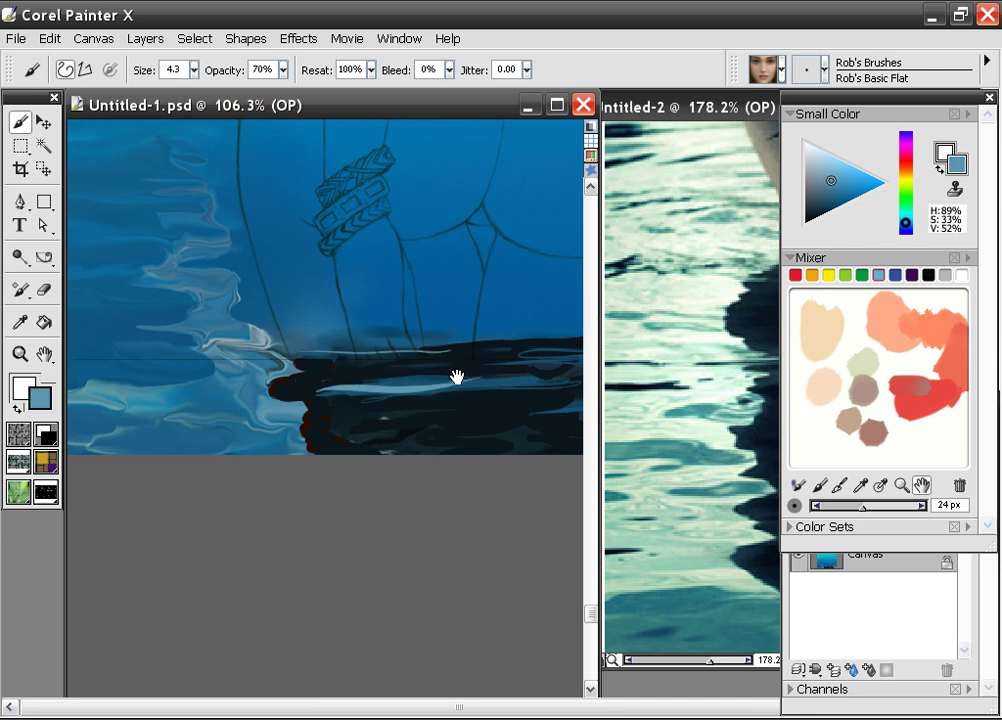
Step: Paint over the smeared pale ripples beside the figure's left leg with dark and mid blues sampled from the water, forming horizontal zigzags
{"action": "left_click_drag", "start_coordinate": [456, 377], "coordinate": [256, 422]}
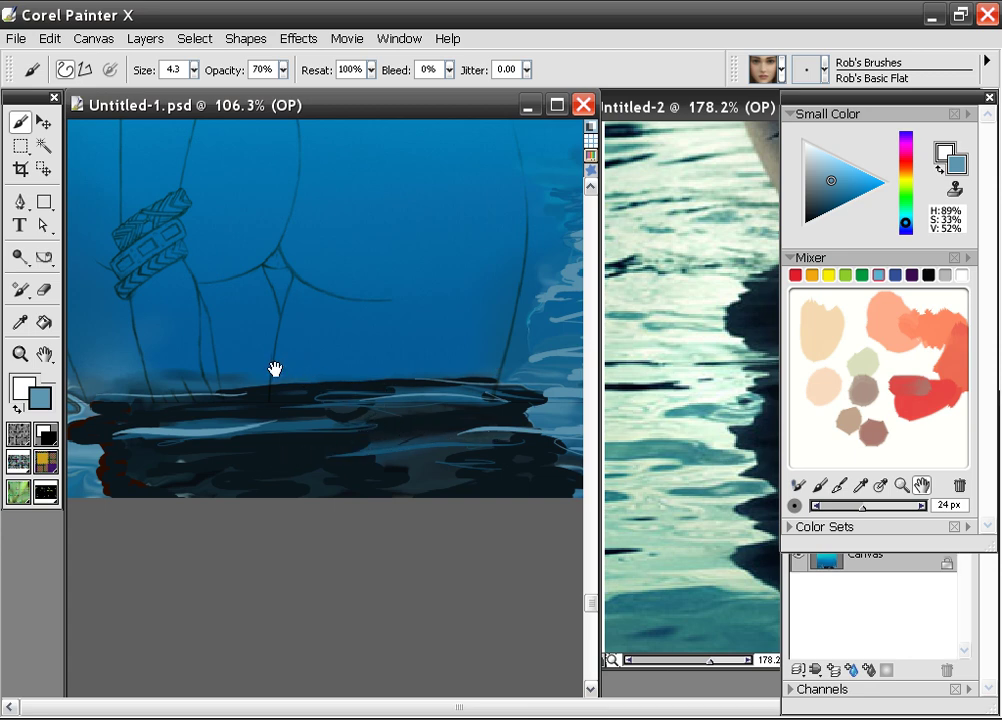
{"action": "left_click_drag", "start_coordinate": [275, 369], "coordinate": [483, 353]}
{"action": "left_click_drag", "start_coordinate": [249, 330], "coordinate": [388, 327]}
{"action": "left_click", "coordinate": [327, 403], "text": "alt"}
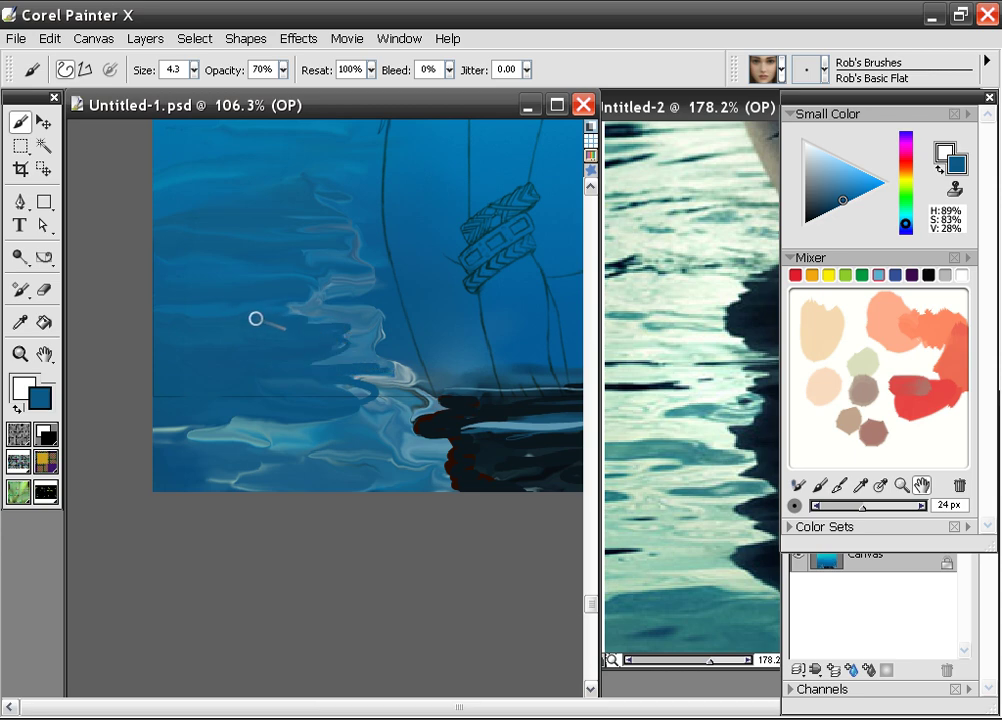
{"action": "left_click", "coordinate": [352, 312], "text": "alt"}
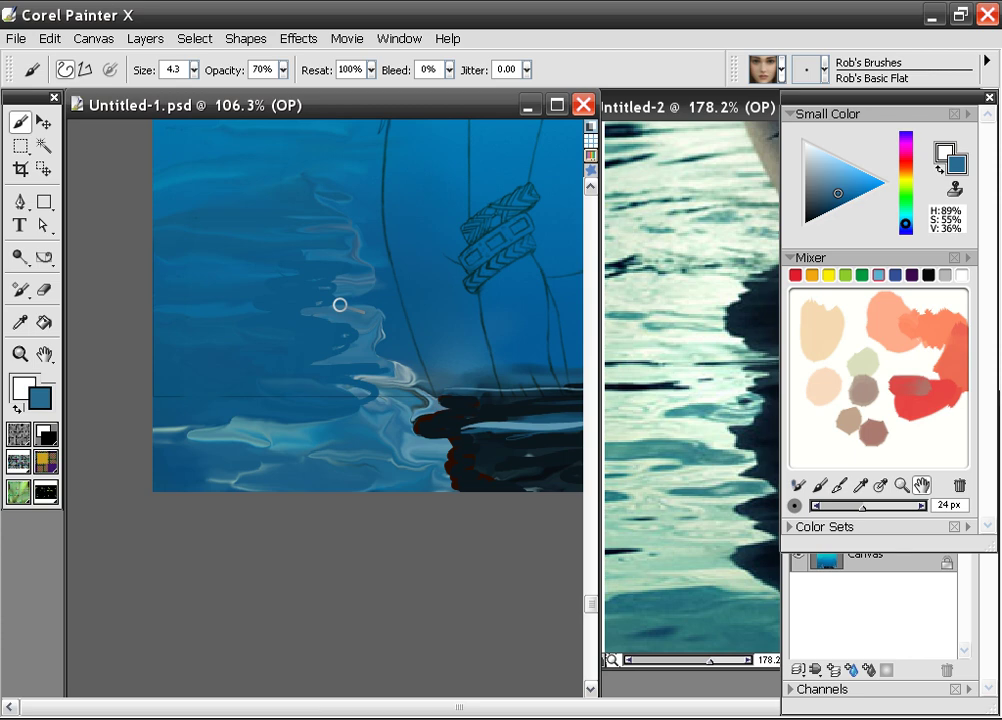
{"action": "mouse_move", "coordinate": [367, 287]}
{"action": "left_mouse_down"}
{"action": "mouse_move", "coordinate": [342, 262]}
{"action": "mouse_move", "coordinate": [356, 257]}
{"action": "left_mouse_up"}
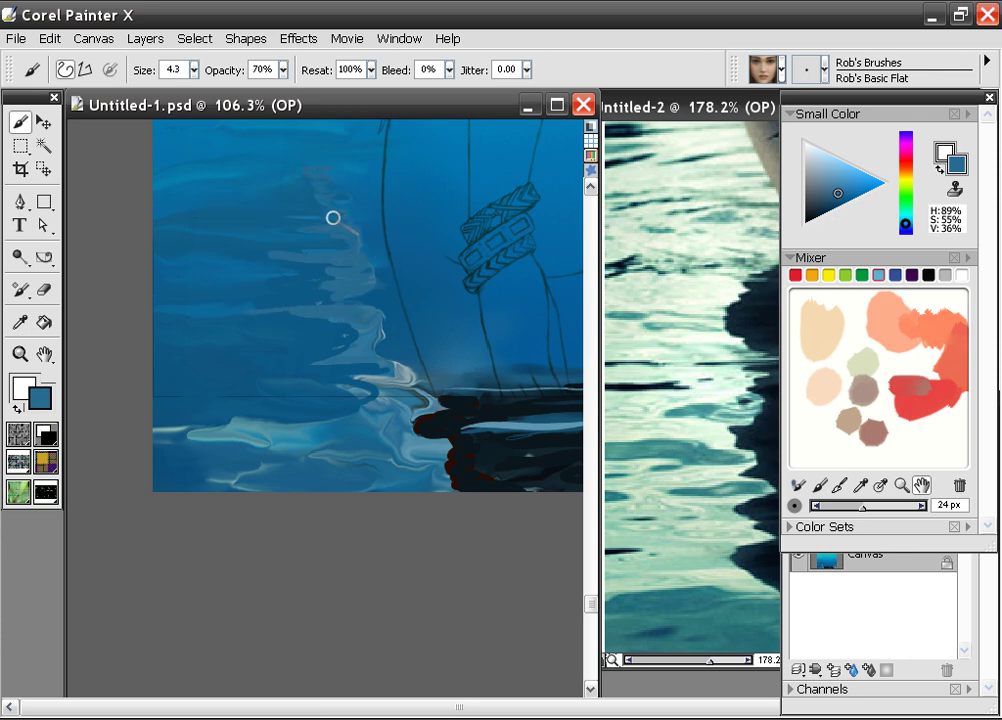
Step: Paint a grey-blue zigzag reflection close to the left leg above the waterline, alternating sampled pale grey-blue and darker blue
{"action": "left_click", "coordinate": [400, 375], "text": "alt"}
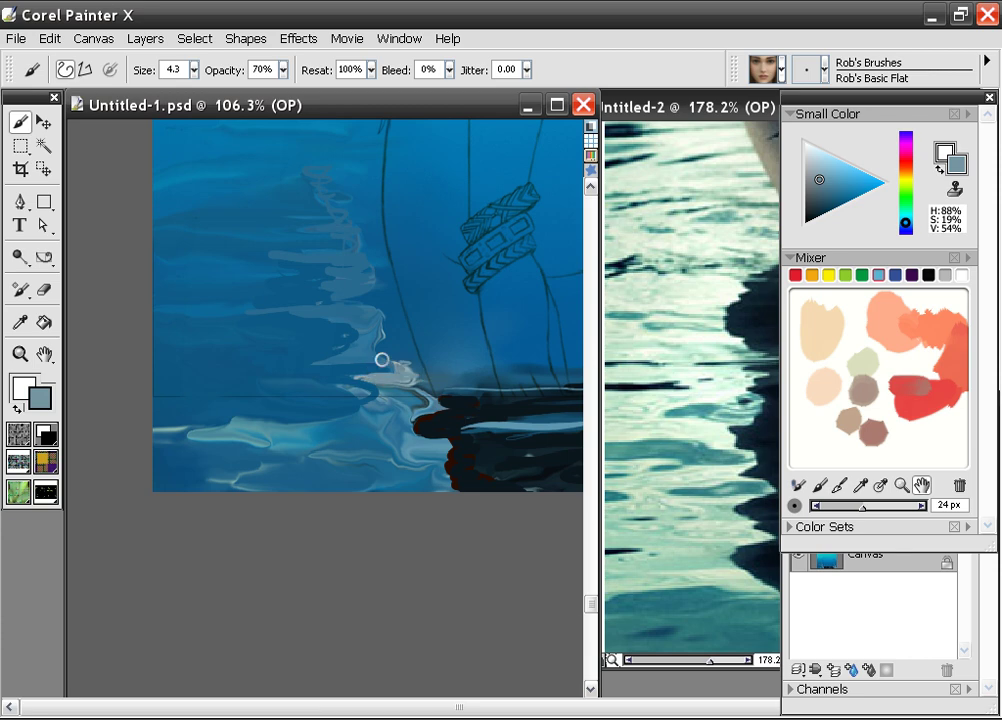
{"action": "mouse_move", "coordinate": [382, 359]}
{"action": "left_mouse_down"}
{"action": "mouse_move", "coordinate": [376, 329]}
{"action": "mouse_move", "coordinate": [370, 315]}
{"action": "mouse_move", "coordinate": [387, 325]}
{"action": "mouse_move", "coordinate": [348, 305]}
{"action": "left_mouse_up"}
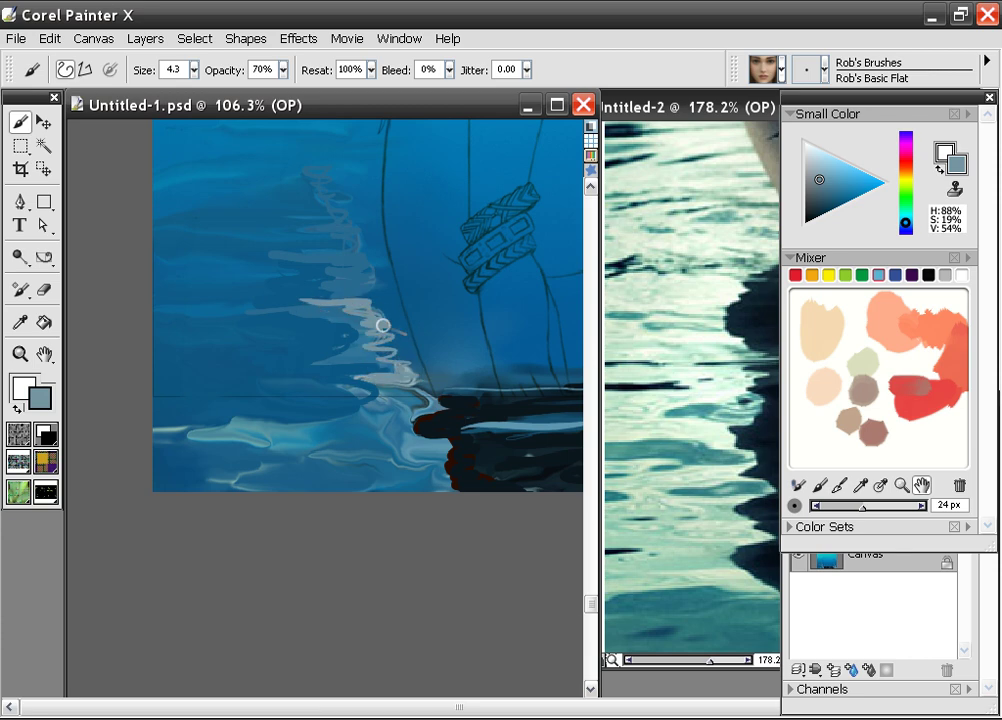
{"action": "left_click", "coordinate": [364, 334], "text": "alt"}
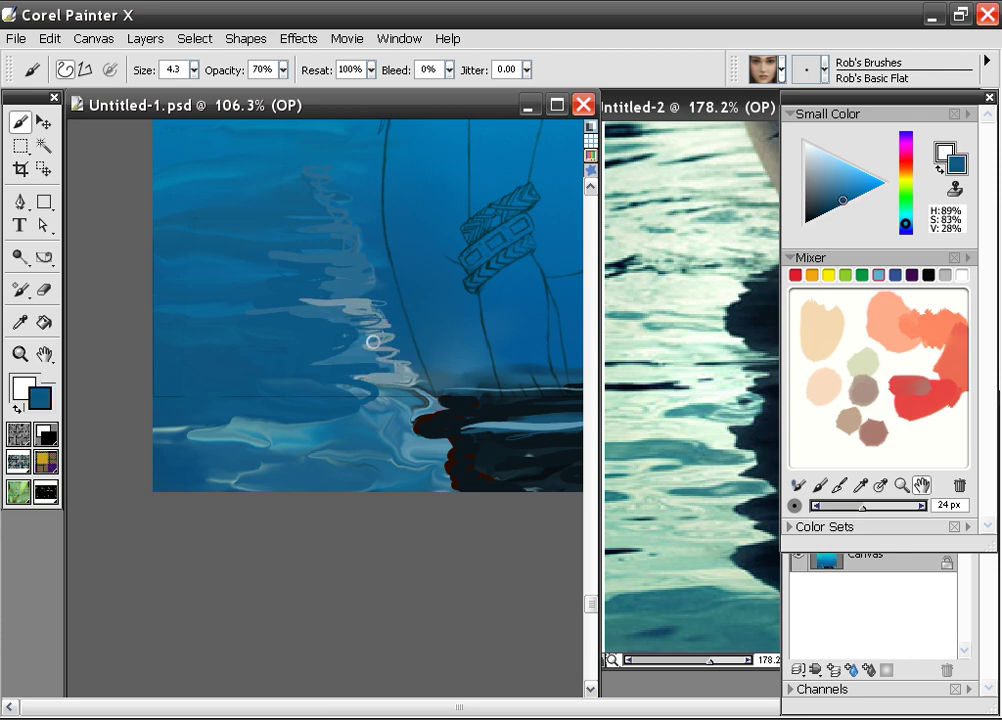
{"action": "left_click", "coordinate": [404, 366], "text": "alt"}
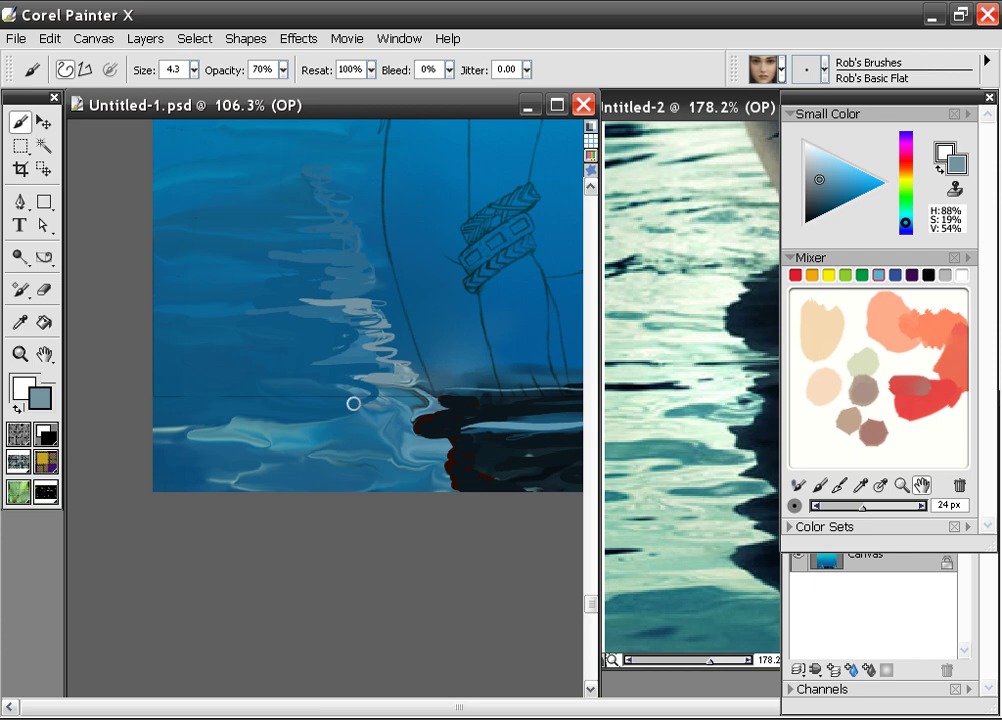
Step: Paint loose teal zigzag ripples farther out and higher on the water beside the left leg, undoing and repainting unwanted strokes
{"action": "left_click", "coordinate": [280, 431], "text": "alt"}
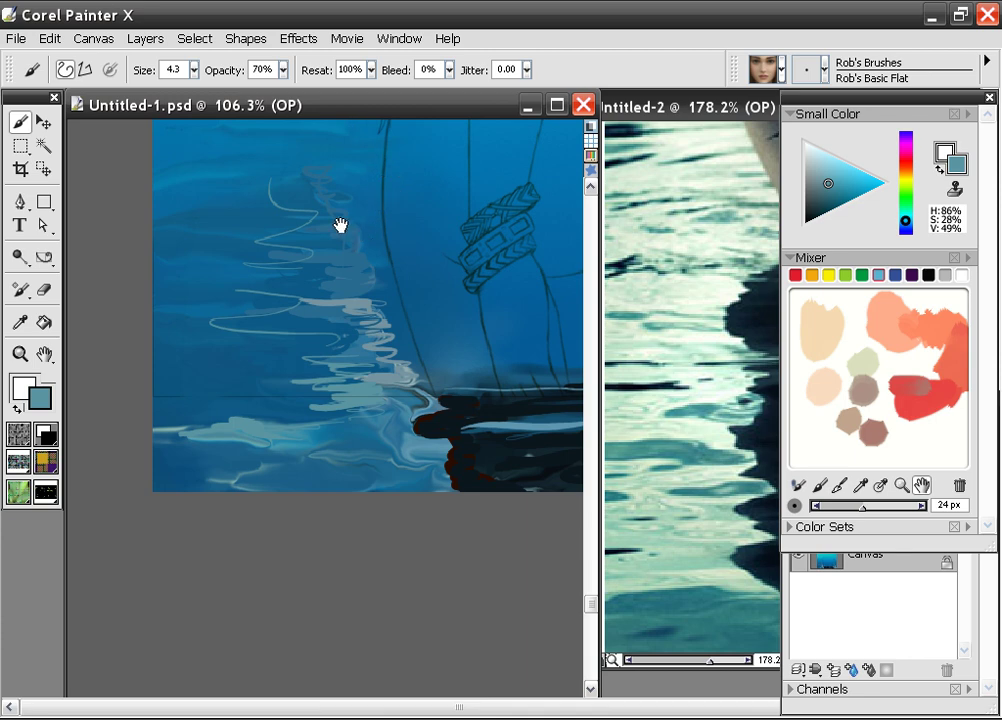
{"action": "left_click_drag", "start_coordinate": [340, 226], "coordinate": [316, 365]}
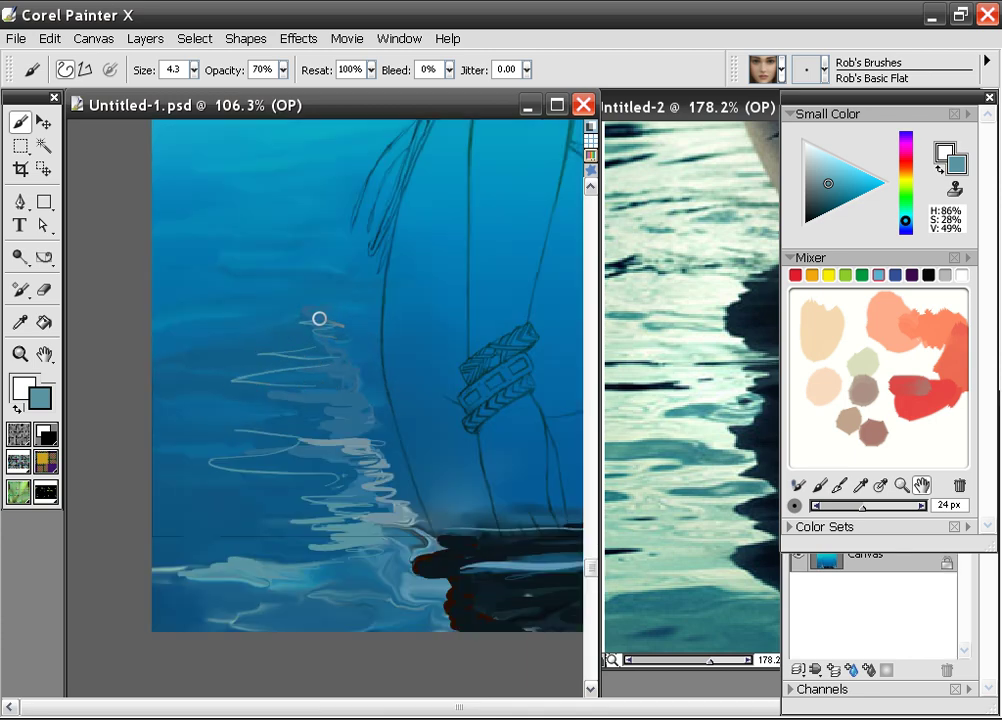
{"action": "key", "text": "ctrl+z"}
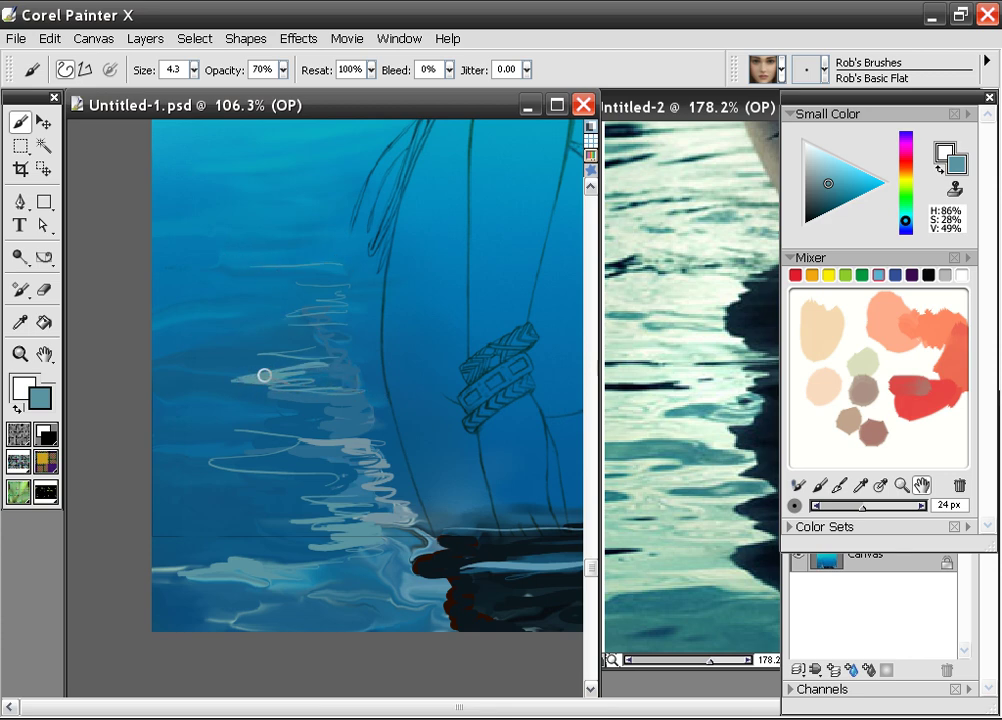
{"action": "left_click_drag", "start_coordinate": [310, 399], "coordinate": [315, 424]}
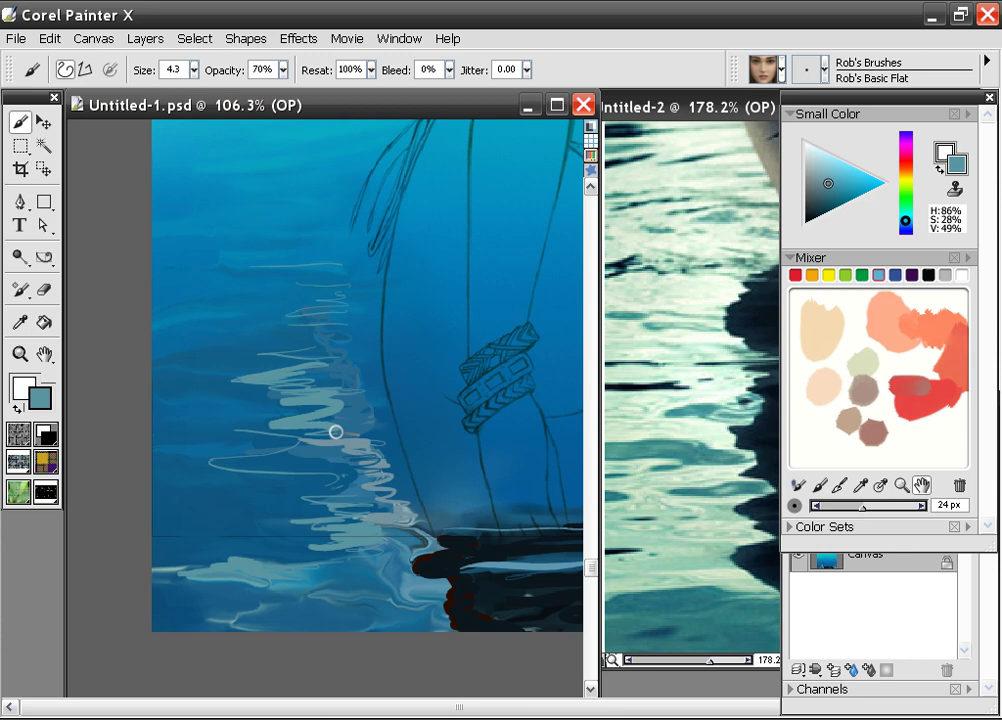
{"action": "key", "text": "ctrl+z"}
{"action": "left_click_drag", "start_coordinate": [340, 374], "coordinate": [271, 375]}
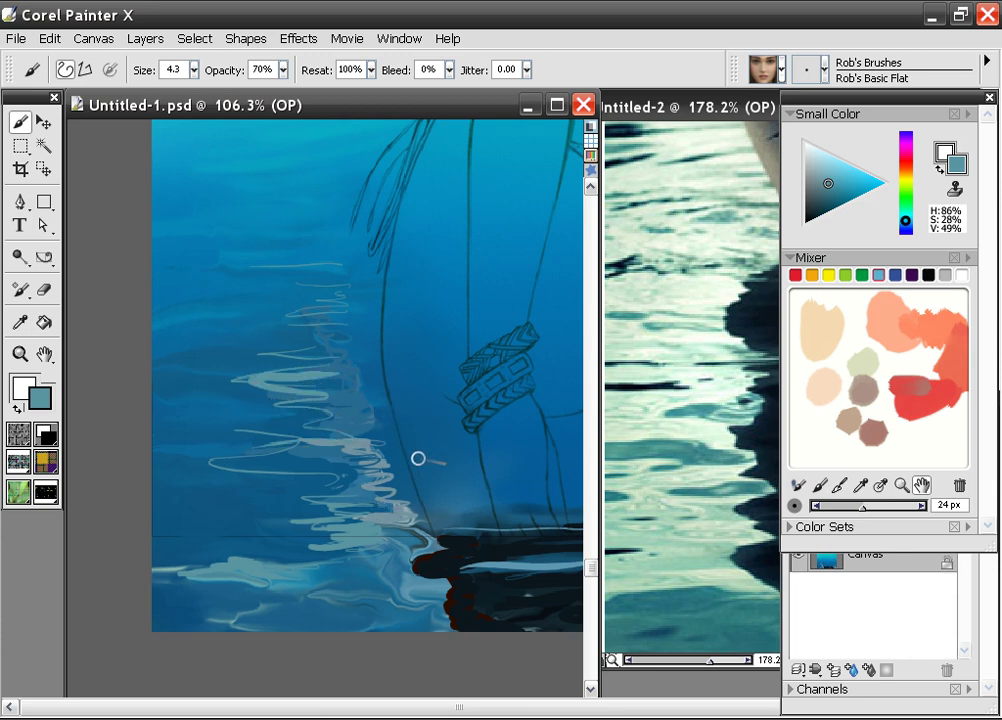
Step: Review the water reflections on both sides of the legs against the whole figure and background
{"action": "scroll", "coordinate": [418, 458], "scroll_direction": "down", "scroll_amount": 4}
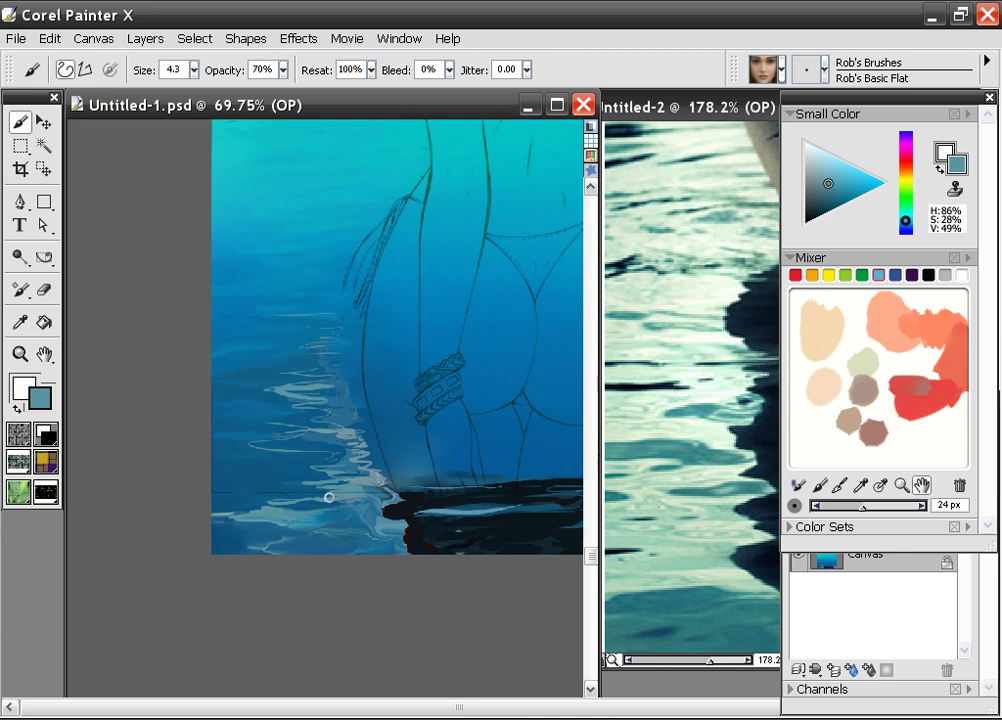
{"action": "scroll", "coordinate": [329, 497], "scroll_direction": "down", "scroll_amount": 3}
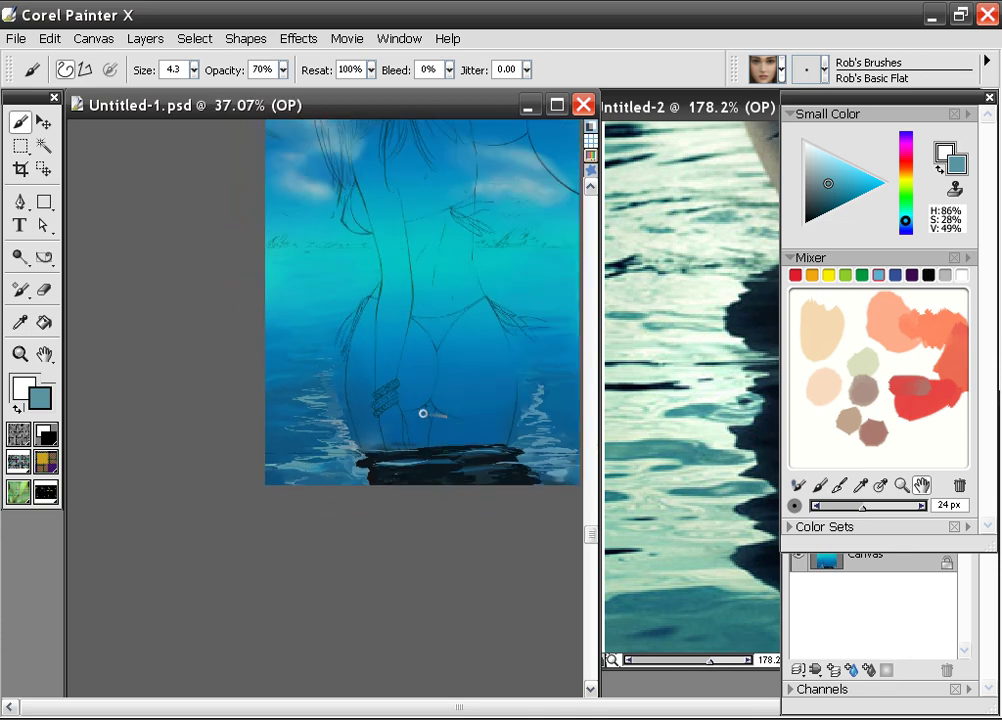
{"action": "scroll", "coordinate": [398, 400], "scroll_direction": "up", "scroll_amount": 2}
{"action": "left_click_drag", "start_coordinate": [416, 396], "coordinate": [262, 464]}
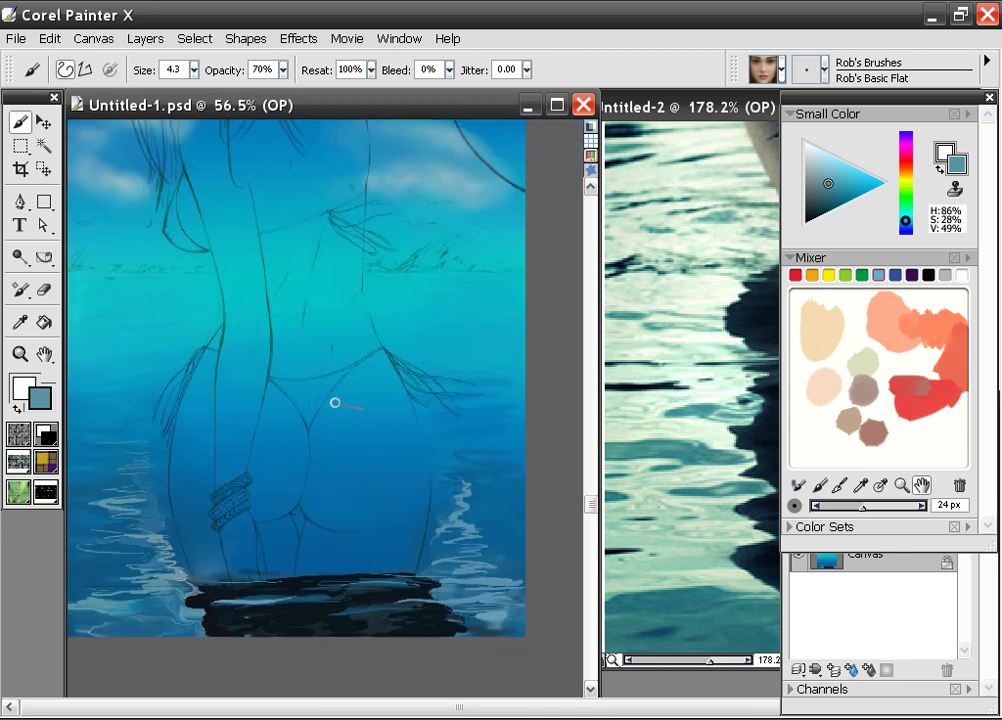
{"action": "scroll", "coordinate": [340, 401], "scroll_direction": "down", "scroll_amount": 1}
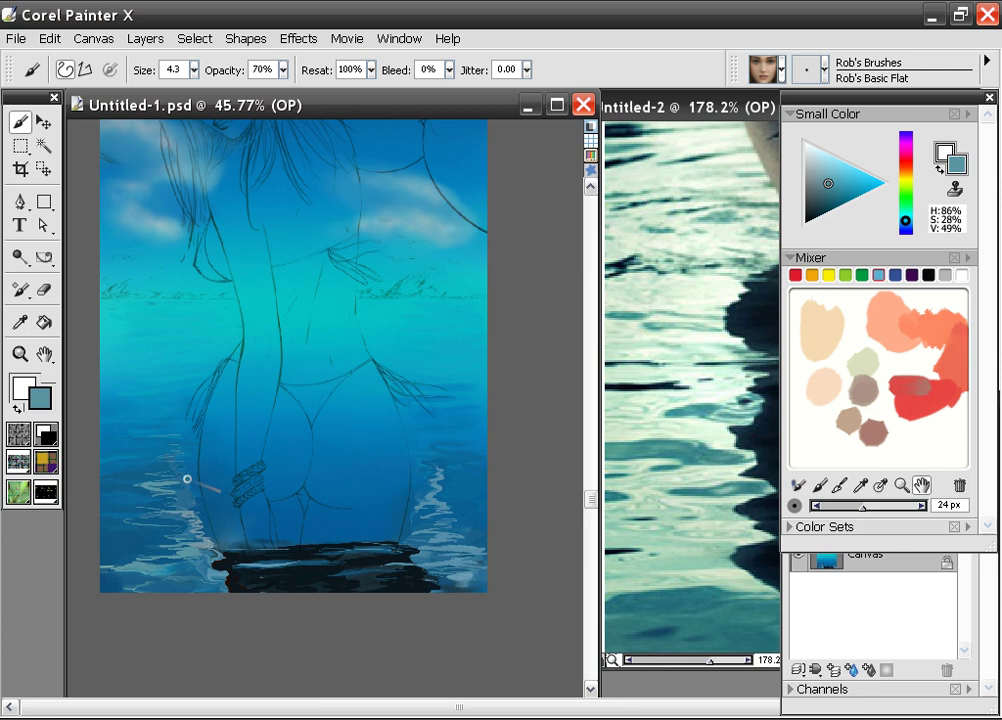
{"action": "scroll", "coordinate": [428, 473], "scroll_direction": "up", "scroll_amount": 2}
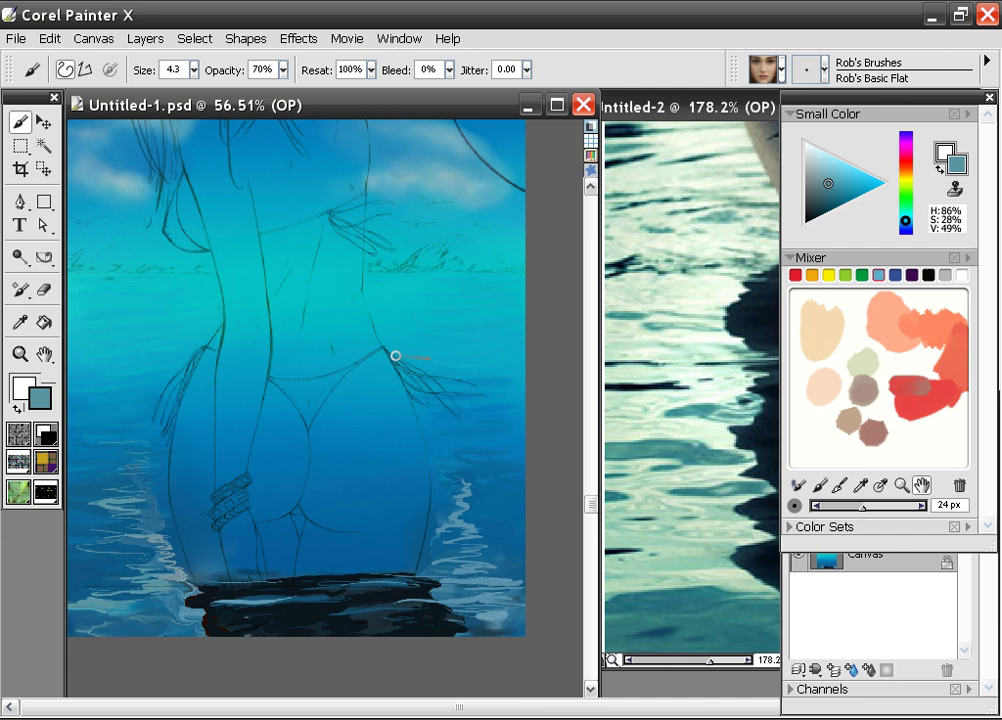
{"action": "left_click_drag", "start_coordinate": [377, 315], "coordinate": [403, 423]}
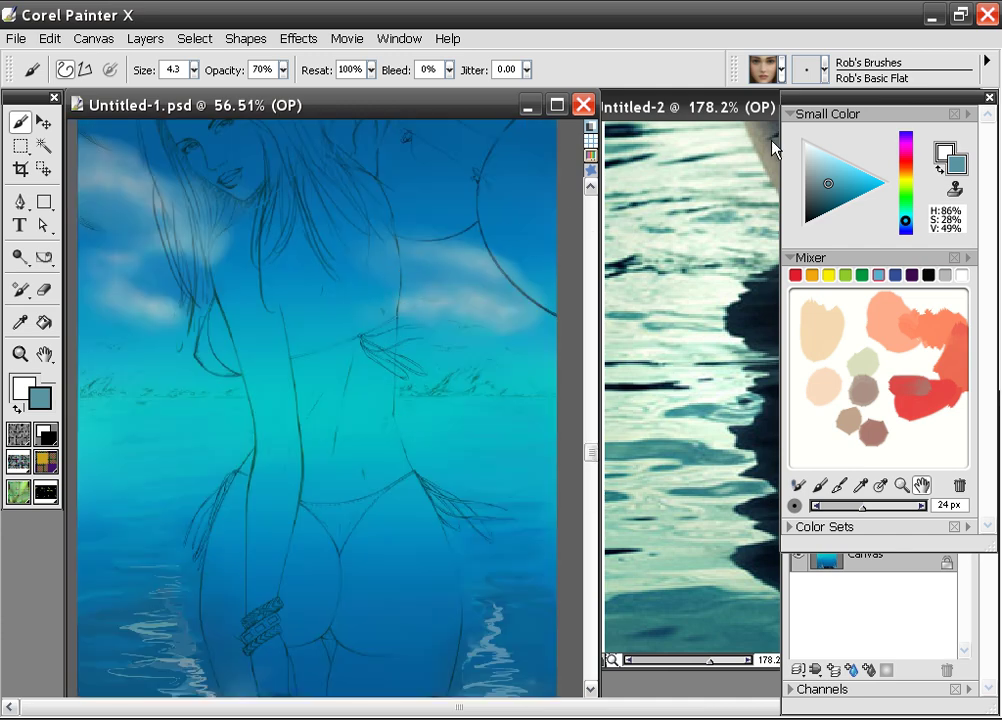
Step: Choose the Rob's Bristle Round brush and sample the light peach skin colour from the Mixer
{"action": "left_click", "coordinate": [825, 70]}
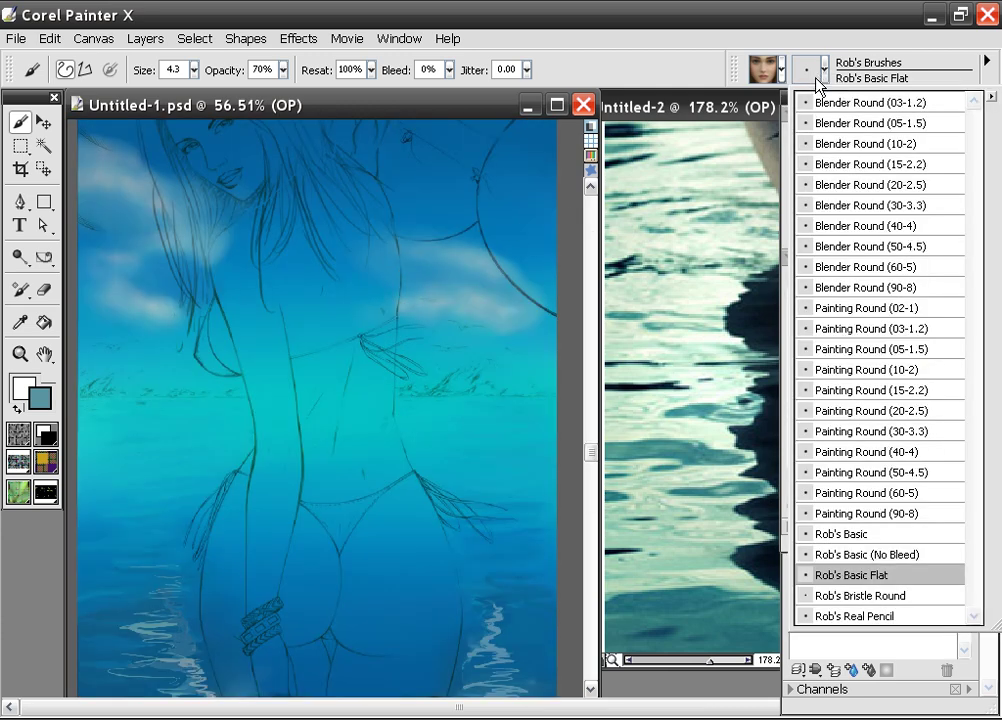
{"action": "left_click", "coordinate": [832, 596]}
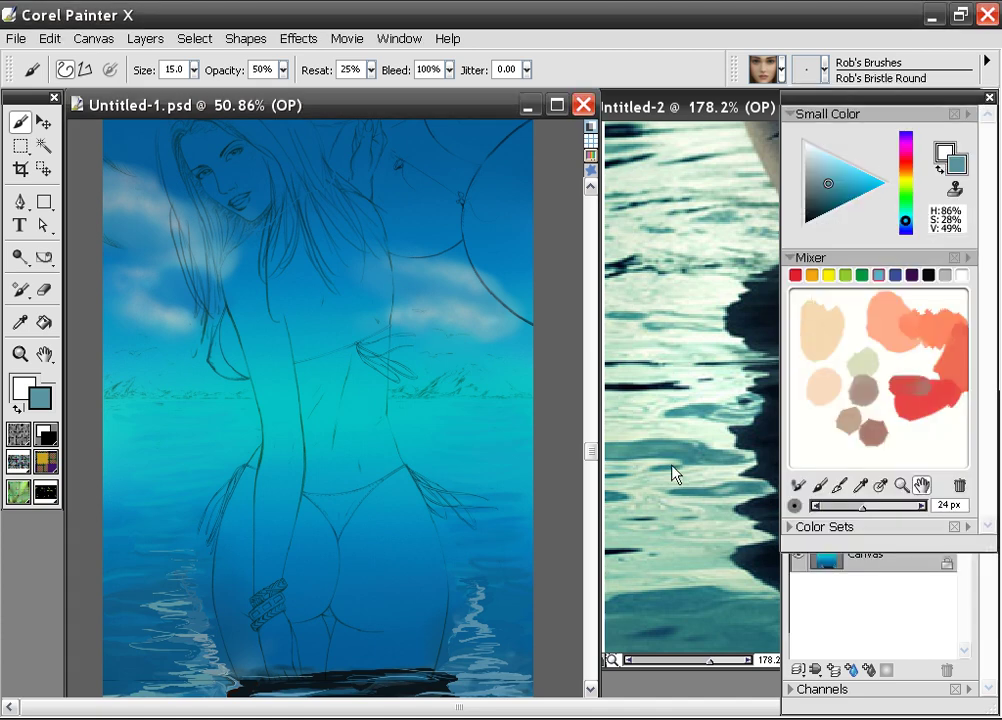
{"action": "left_click", "coordinate": [826, 340], "text": "alt"}
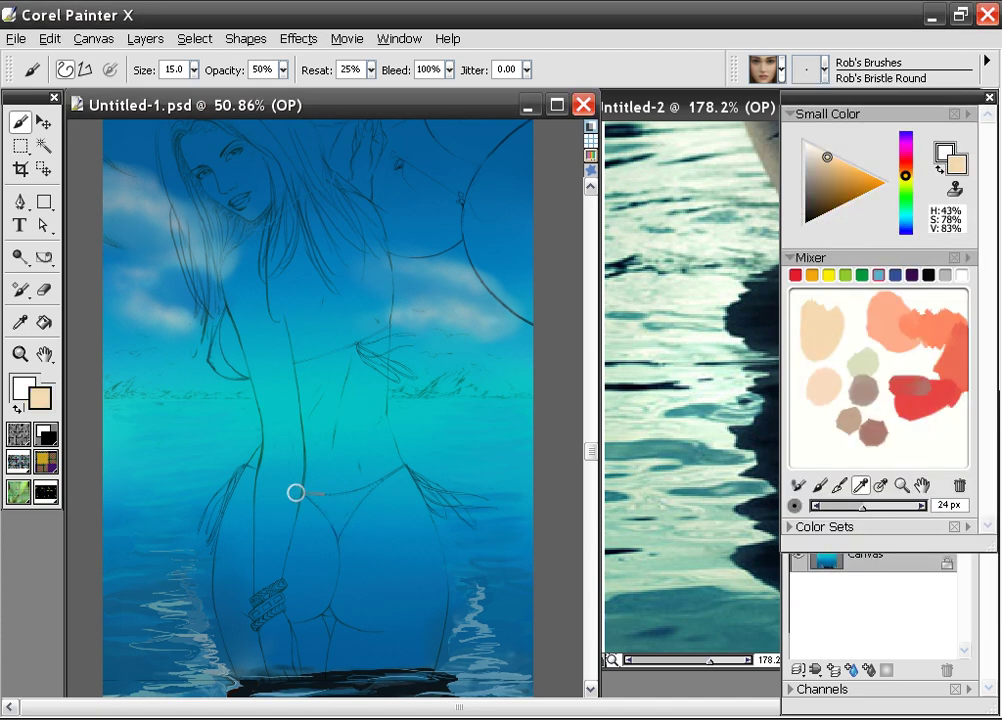
Step: Undo a trial peach stroke on the canvas, add a new layer, and block in the arm and lower back with peach strokes
{"action": "mouse_move", "coordinate": [296, 492]}
{"action": "left_mouse_down"}
{"action": "mouse_move", "coordinate": [300, 425]}
{"action": "mouse_move", "coordinate": [292, 480]}
{"action": "mouse_move", "coordinate": [272, 437]}
{"action": "mouse_move", "coordinate": [280, 395]}
{"action": "mouse_move", "coordinate": [285, 465]}
{"action": "left_mouse_up"}
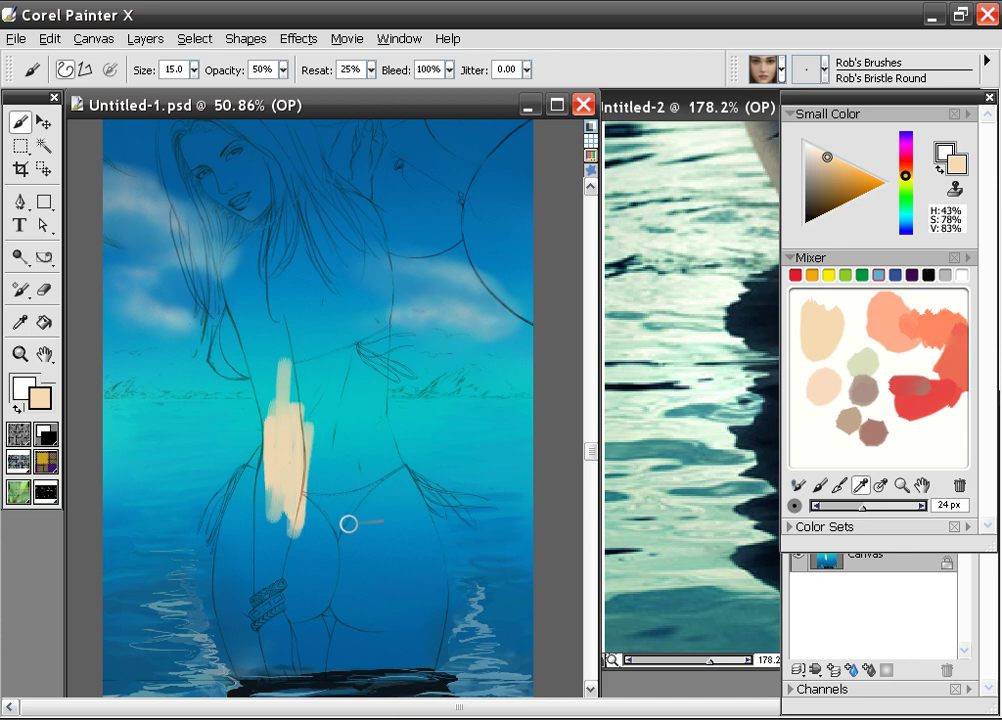
{"action": "key", "text": "ctrl+z"}
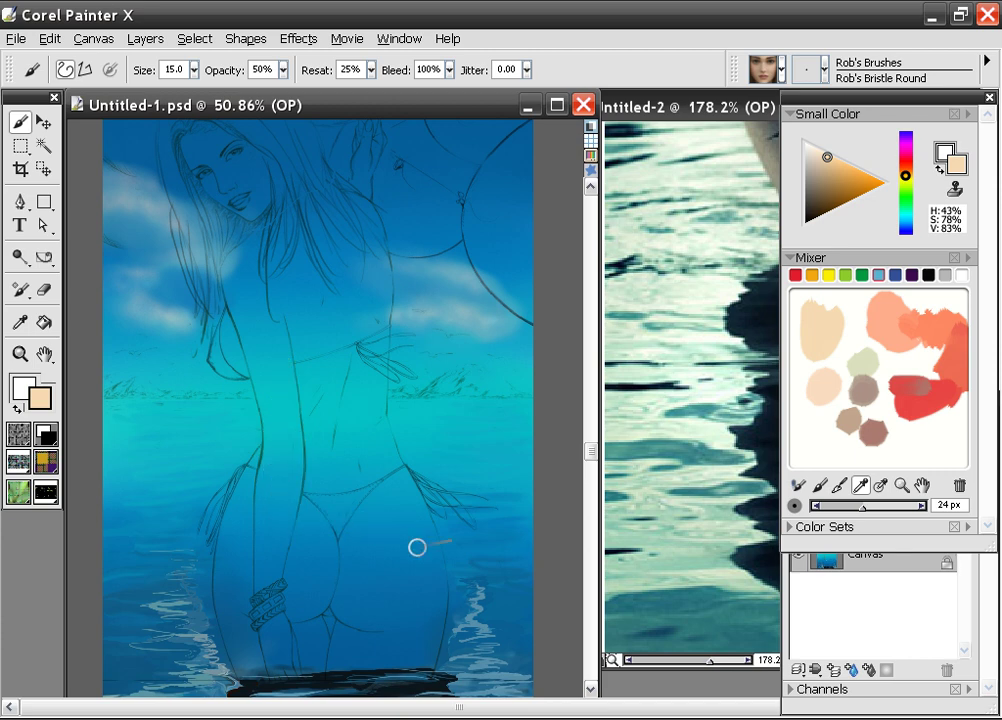
{"action": "left_click", "coordinate": [800, 660]}
{"action": "mouse_move", "coordinate": [315, 430]}
{"action": "left_mouse_down"}
{"action": "mouse_move", "coordinate": [301, 523]}
{"action": "mouse_move", "coordinate": [283, 362]}
{"action": "mouse_move", "coordinate": [275, 335]}
{"action": "mouse_move", "coordinate": [263, 340]}
{"action": "mouse_move", "coordinate": [292, 440]}
{"action": "left_mouse_up"}
{"action": "scroll", "coordinate": [268, 360], "scroll_direction": "up", "scroll_amount": 6}
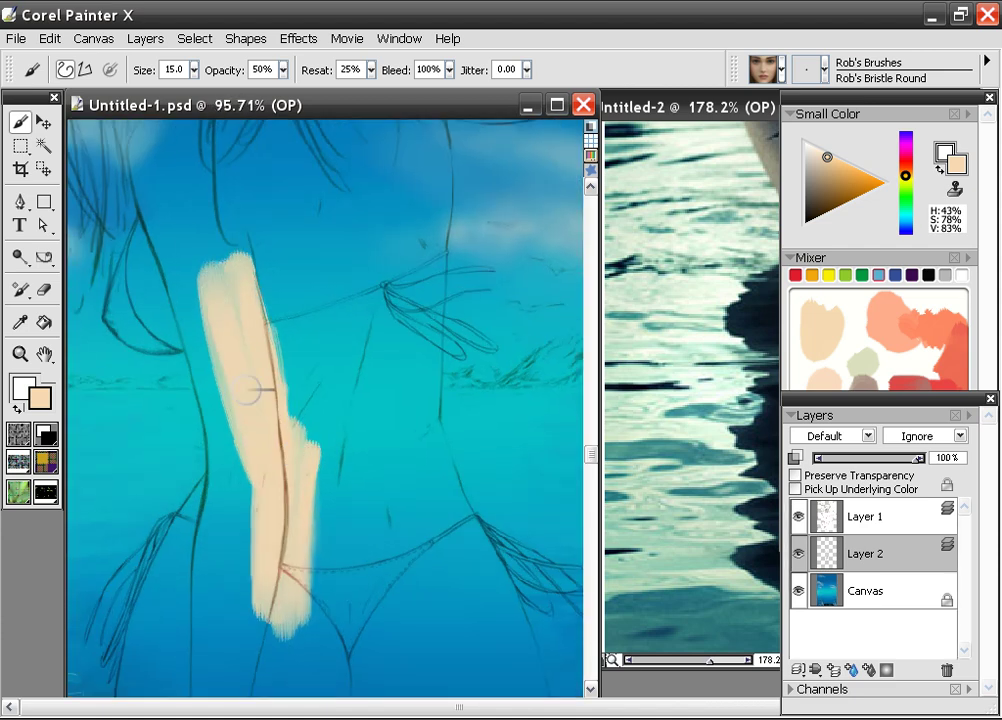
{"action": "mouse_move", "coordinate": [255, 378]}
{"action": "left_mouse_down"}
{"action": "mouse_move", "coordinate": [202, 291]}
{"action": "mouse_move", "coordinate": [217, 405]}
{"action": "mouse_move", "coordinate": [251, 476]}
{"action": "mouse_move", "coordinate": [250, 530]}
{"action": "left_mouse_up"}
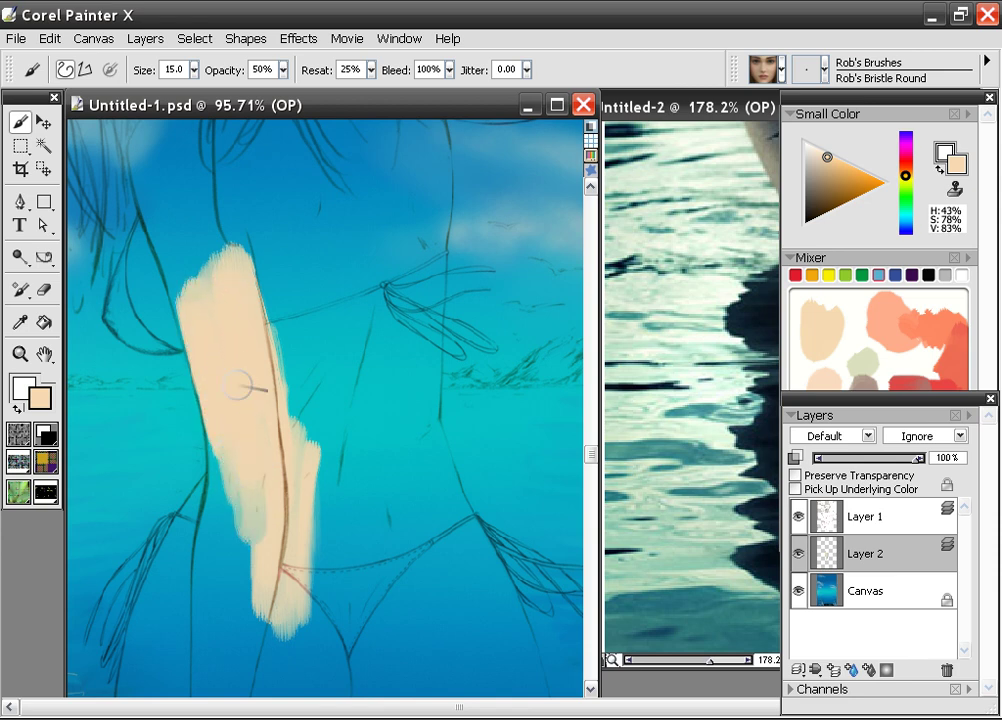
{"action": "mouse_move", "coordinate": [249, 427]}
{"action": "left_mouse_down"}
{"action": "mouse_move", "coordinate": [248, 345]}
{"action": "mouse_move", "coordinate": [280, 264]}
{"action": "mouse_move", "coordinate": [337, 371]}
{"action": "mouse_move", "coordinate": [358, 362]}
{"action": "mouse_move", "coordinate": [370, 488]}
{"action": "mouse_move", "coordinate": [325, 520]}
{"action": "mouse_move", "coordinate": [287, 446]}
{"action": "mouse_move", "coordinate": [340, 315]}
{"action": "mouse_move", "coordinate": [405, 380]}
{"action": "mouse_move", "coordinate": [410, 428]}
{"action": "mouse_move", "coordinate": [431, 262]}
{"action": "mouse_move", "coordinate": [384, 349]}
{"action": "mouse_move", "coordinate": [358, 488]}
{"action": "mouse_move", "coordinate": [362, 303]}
{"action": "mouse_move", "coordinate": [390, 198]}
{"action": "left_mouse_up"}
Step: Enable Pick Up Underlying Color for the skin layer and switch to the Rob's Basic brush at size 48.2
{"action": "left_click", "coordinate": [795, 489]}
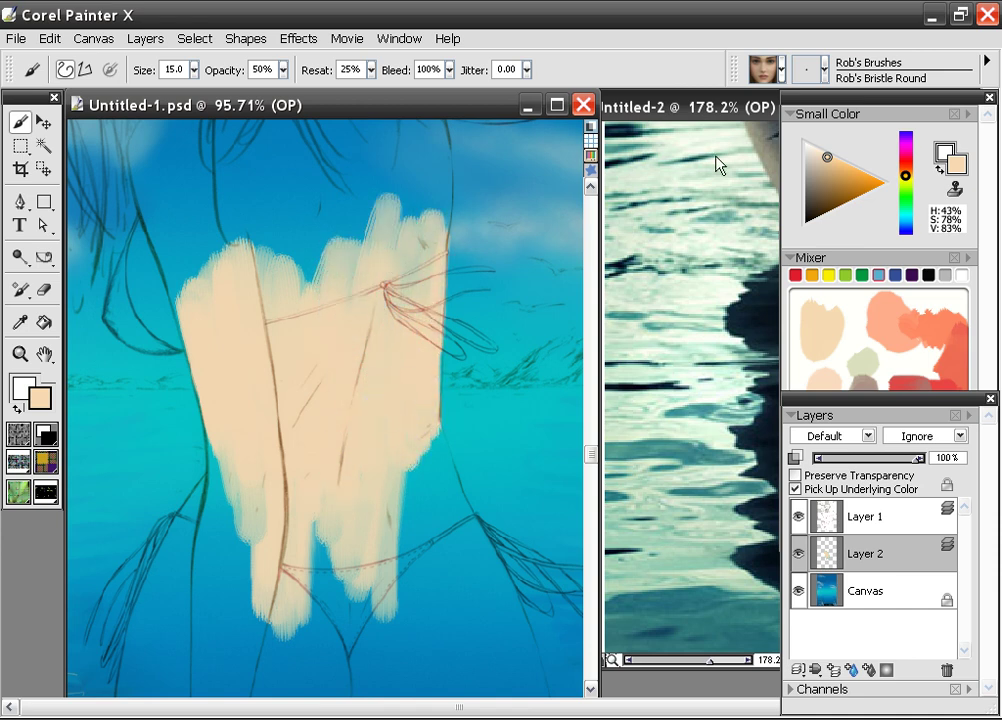
{"action": "left_click", "coordinate": [825, 72]}
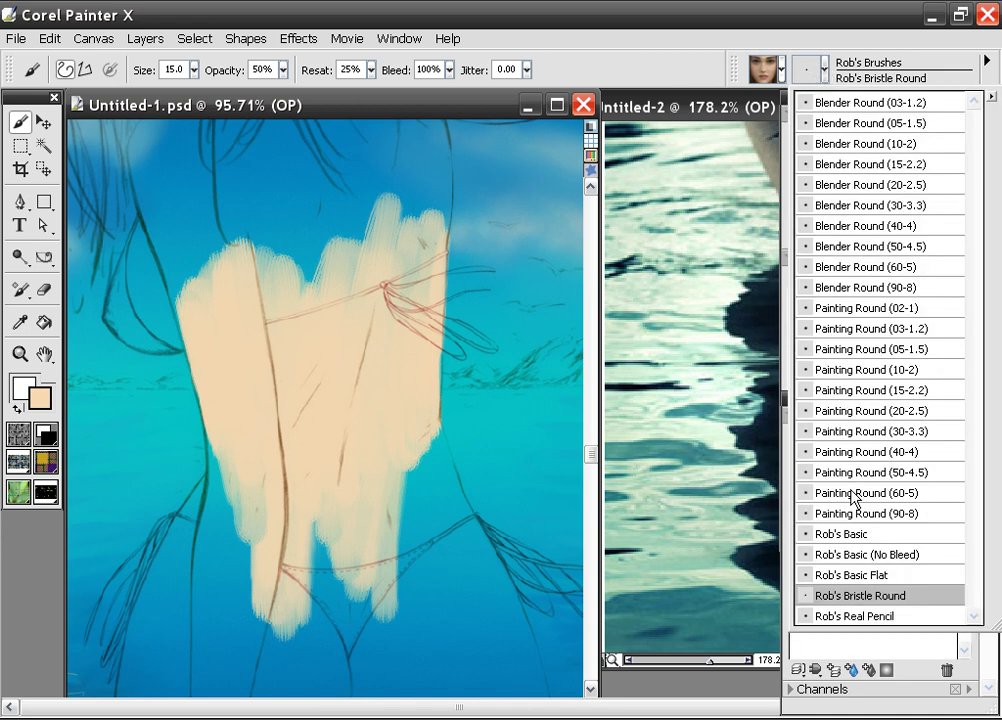
{"action": "left_click", "coordinate": [841, 534]}
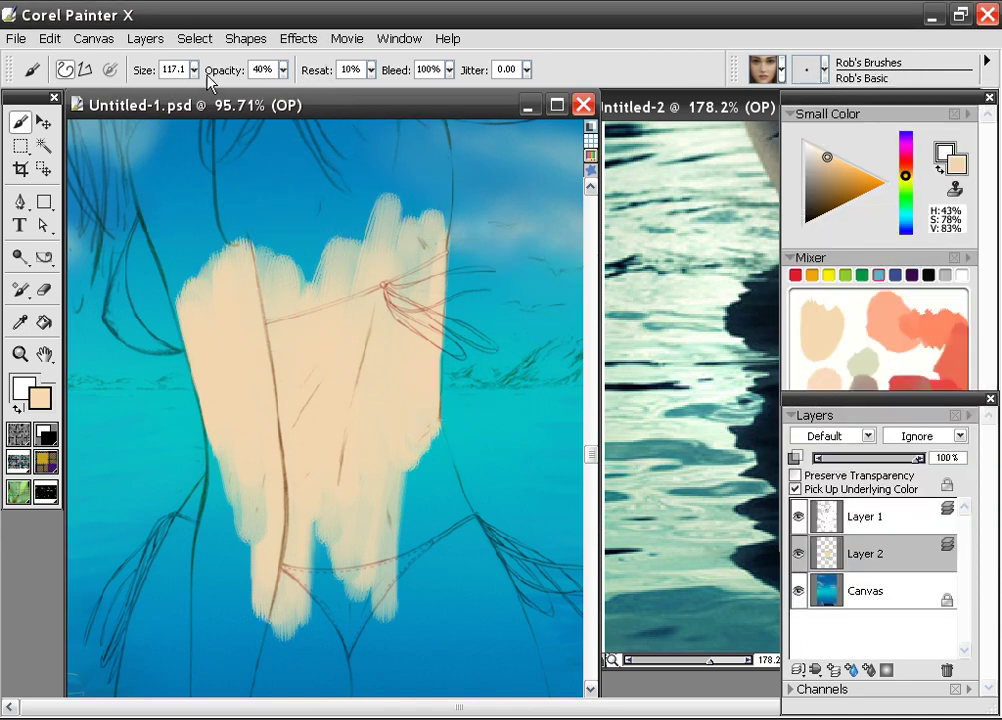
{"action": "left_click", "coordinate": [194, 70]}
{"action": "left_click_drag", "start_coordinate": [197, 97], "coordinate": [172, 88]}
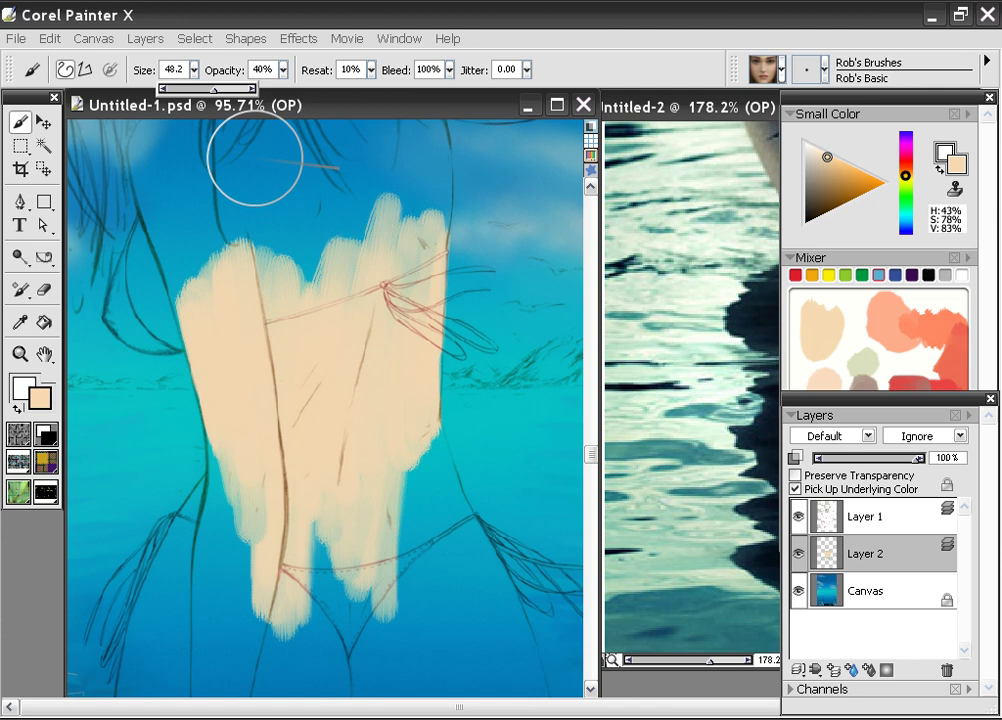
Step: Block in the upper back, neck, face and left shoulder with soft peach skin strokes
{"action": "mouse_move", "coordinate": [280, 190]}
{"action": "left_mouse_down"}
{"action": "mouse_move", "coordinate": [320, 300]}
{"action": "mouse_move", "coordinate": [210, 201]}
{"action": "mouse_move", "coordinate": [214, 238]}
{"action": "left_mouse_up"}
{"action": "key", "text": "space"}
{"action": "left_click_drag", "start_coordinate": [291, 265], "coordinate": [336, 482]}
{"action": "left_click_drag", "start_coordinate": [336, 380], "coordinate": [329, 446]}
{"action": "mouse_move", "coordinate": [333, 271]}
{"action": "left_mouse_down"}
{"action": "mouse_move", "coordinate": [293, 331]}
{"action": "mouse_move", "coordinate": [286, 298]}
{"action": "mouse_move", "coordinate": [301, 235]}
{"action": "mouse_move", "coordinate": [341, 372]}
{"action": "left_mouse_up"}
{"action": "key", "text": "space"}
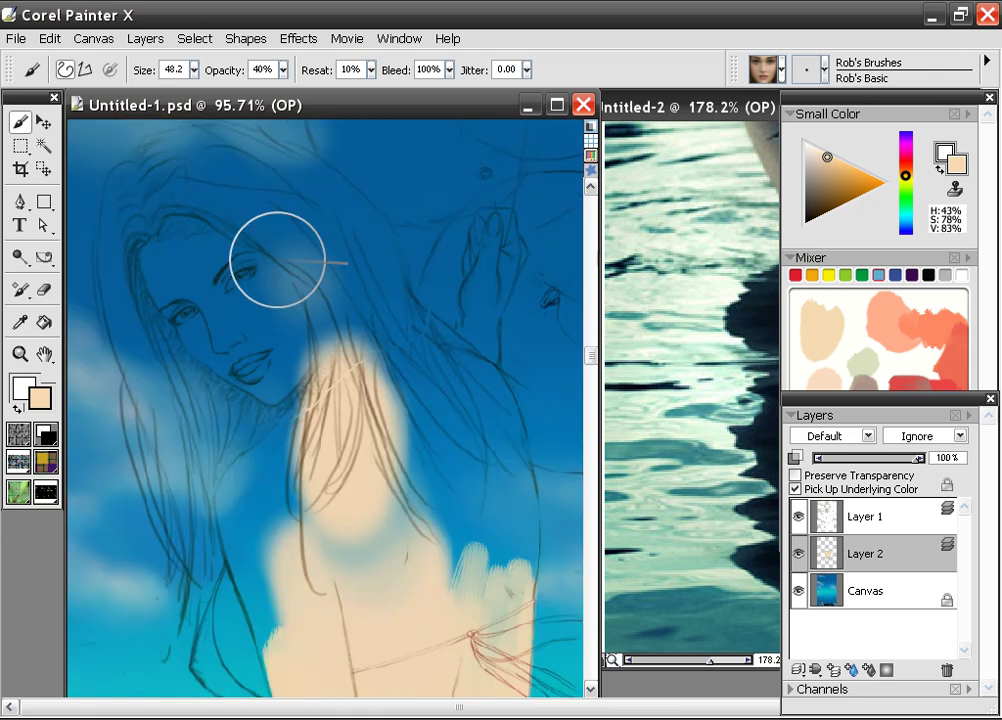
{"action": "mouse_move", "coordinate": [277, 259]}
{"action": "left_mouse_down"}
{"action": "mouse_move", "coordinate": [311, 273]}
{"action": "mouse_move", "coordinate": [246, 391]}
{"action": "mouse_move", "coordinate": [250, 420]}
{"action": "mouse_move", "coordinate": [320, 545]}
{"action": "mouse_move", "coordinate": [258, 538]}
{"action": "mouse_move", "coordinate": [230, 520]}
{"action": "mouse_move", "coordinate": [300, 650]}
{"action": "mouse_move", "coordinate": [293, 541]}
{"action": "mouse_move", "coordinate": [291, 595]}
{"action": "mouse_move", "coordinate": [340, 475]}
{"action": "left_mouse_up"}
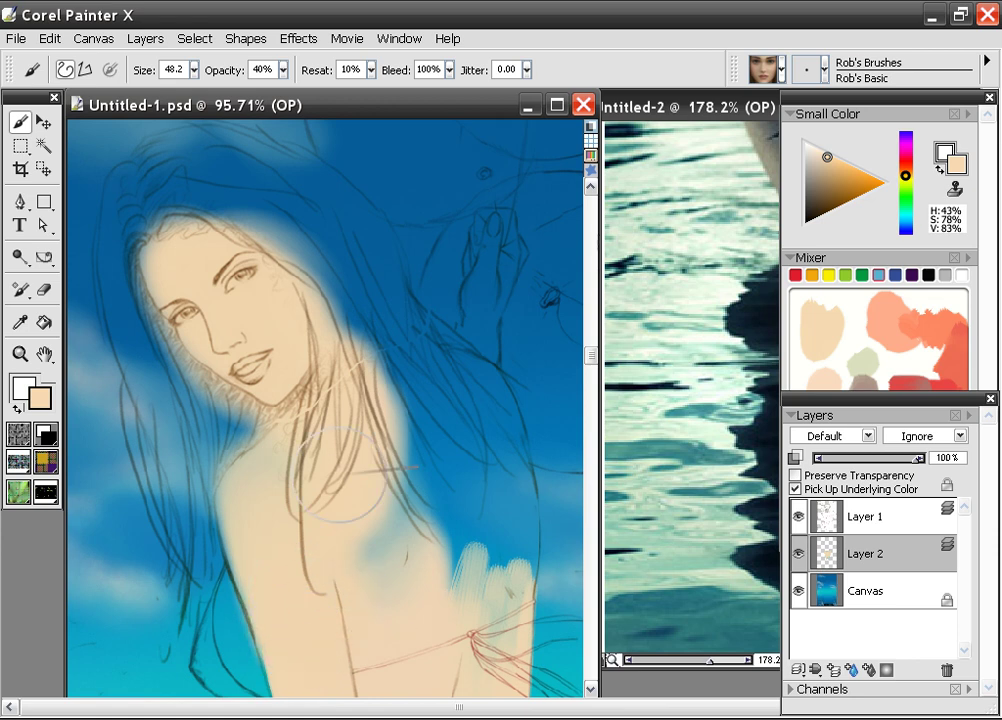
Step: Fill the chest side, right shoulder and remaining gaps across the upper back with the peach skin colour
{"action": "left_click_drag", "start_coordinate": [336, 586], "coordinate": [313, 367]}
{"action": "mouse_move", "coordinate": [231, 376]}
{"action": "left_mouse_down"}
{"action": "mouse_move", "coordinate": [226, 398]}
{"action": "mouse_move", "coordinate": [228, 370]}
{"action": "mouse_move", "coordinate": [235, 391]}
{"action": "mouse_move", "coordinate": [224, 250]}
{"action": "mouse_move", "coordinate": [255, 232]}
{"action": "mouse_move", "coordinate": [385, 293]}
{"action": "mouse_move", "coordinate": [418, 430]}
{"action": "left_mouse_up"}
{"action": "mouse_move", "coordinate": [388, 227]}
{"action": "left_mouse_down"}
{"action": "mouse_move", "coordinate": [347, 334]}
{"action": "mouse_move", "coordinate": [387, 265]}
{"action": "mouse_move", "coordinate": [436, 313]}
{"action": "mouse_move", "coordinate": [420, 400]}
{"action": "mouse_move", "coordinate": [436, 484]}
{"action": "left_mouse_up"}
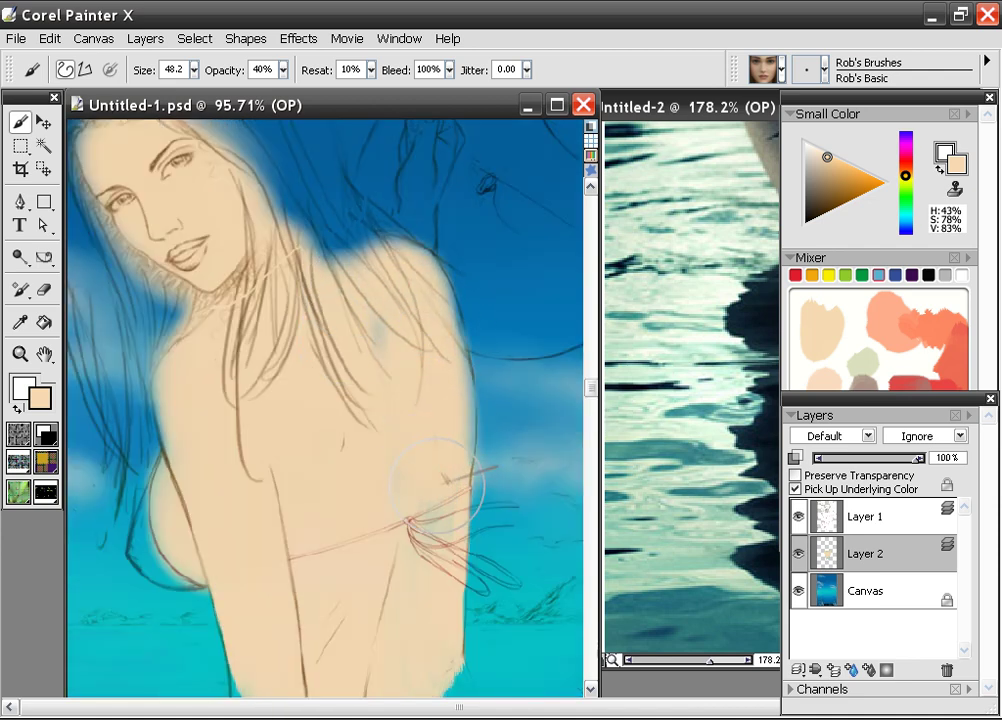
{"action": "left_click_drag", "start_coordinate": [385, 309], "coordinate": [405, 430]}
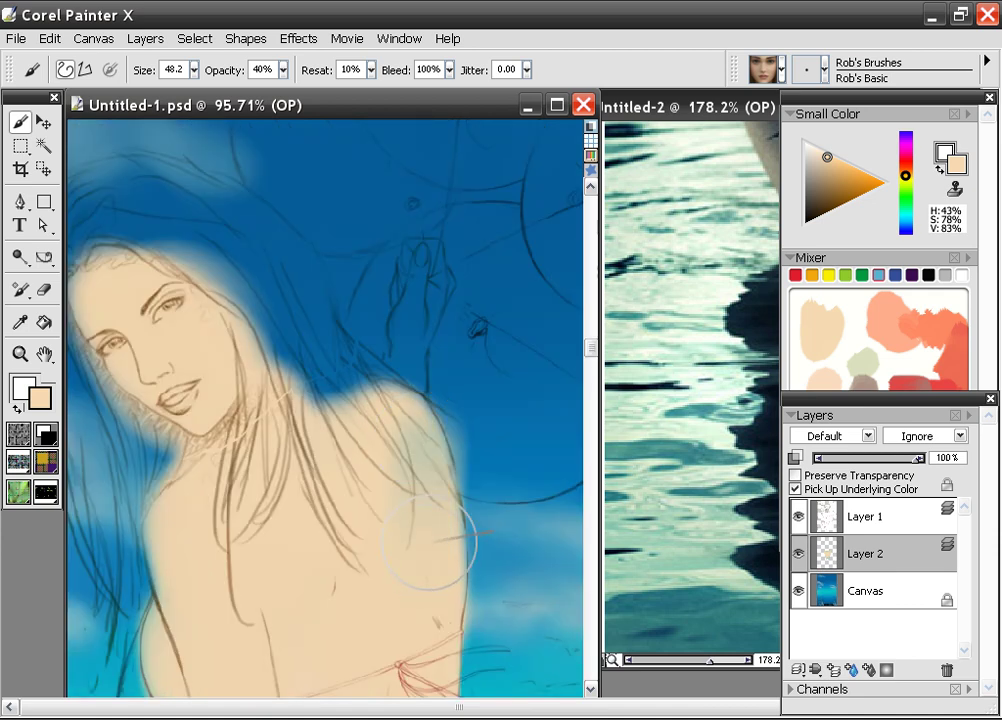
Step: Reduce the brush size to 8.8 and fill the figure's raised hand and wrist with the peach skin colour
{"action": "left_click", "coordinate": [194, 69]}
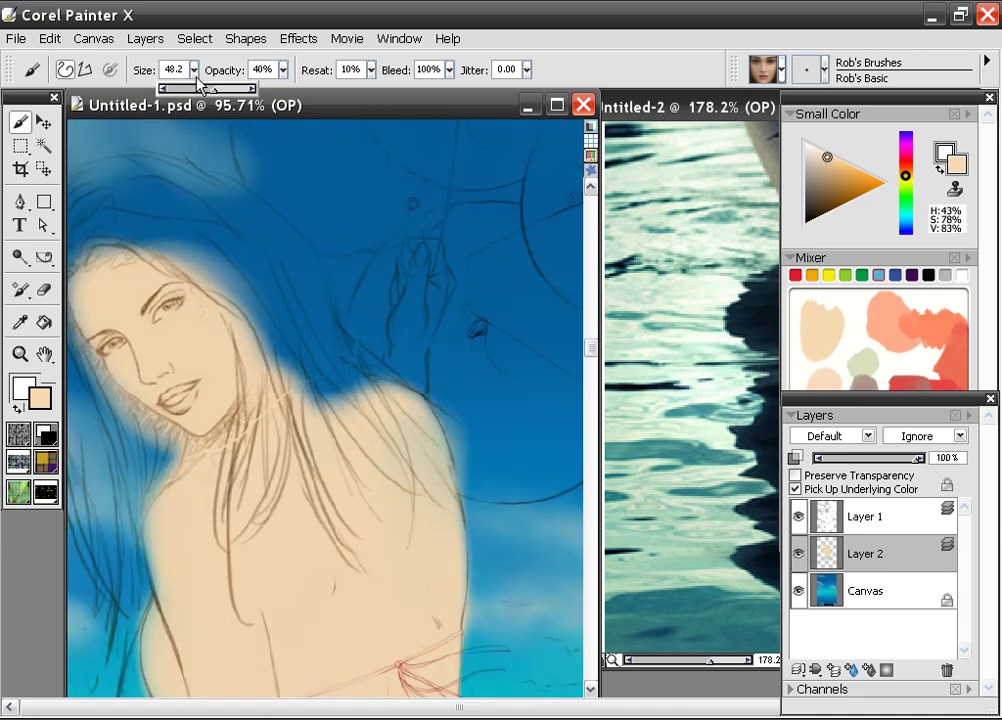
{"action": "left_click_drag", "start_coordinate": [198, 85], "coordinate": [195, 93]}
{"action": "mouse_move", "coordinate": [410, 326]}
{"action": "left_mouse_down"}
{"action": "mouse_move", "coordinate": [400, 291]}
{"action": "mouse_move", "coordinate": [392, 372]}
{"action": "mouse_move", "coordinate": [420, 354]}
{"action": "mouse_move", "coordinate": [429, 298]}
{"action": "mouse_move", "coordinate": [429, 342]}
{"action": "mouse_move", "coordinate": [405, 268]}
{"action": "mouse_move", "coordinate": [406, 278]}
{"action": "mouse_move", "coordinate": [413, 244]}
{"action": "mouse_move", "coordinate": [438, 264]}
{"action": "mouse_move", "coordinate": [431, 245]}
{"action": "mouse_move", "coordinate": [440, 282]}
{"action": "mouse_move", "coordinate": [425, 350]}
{"action": "left_mouse_up"}
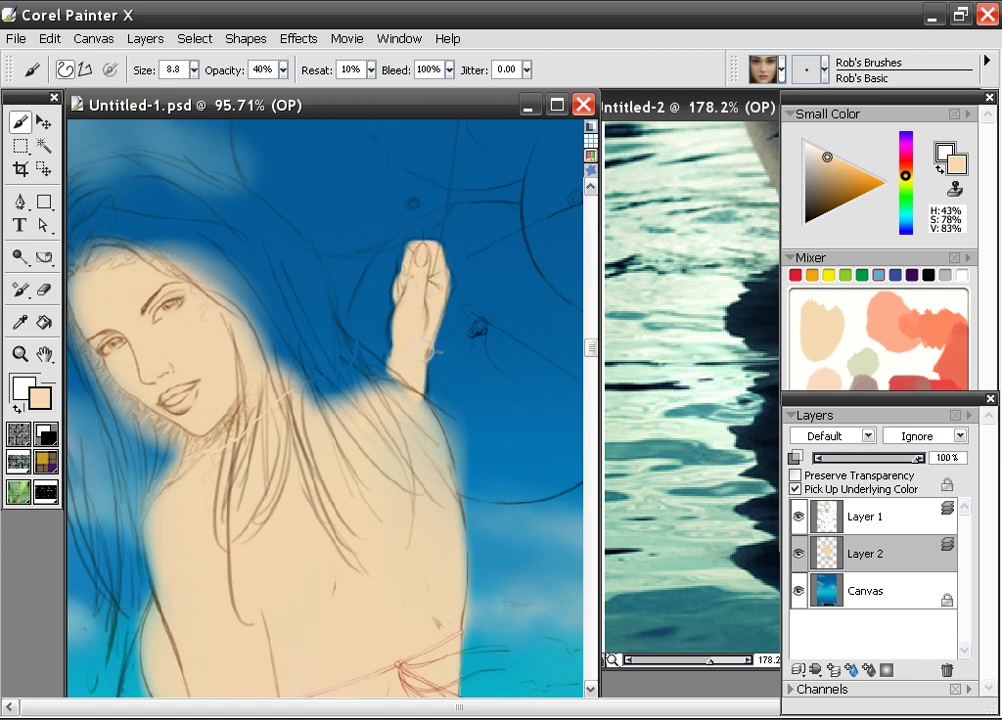
Step: Paint narrow peach strokes along the outer hip from the waist down past the bikini string
{"action": "mouse_move", "coordinate": [426, 477]}
{"action": "left_mouse_down"}
{"action": "mouse_move", "coordinate": [410, 272]}
{"action": "mouse_move", "coordinate": [381, 258]}
{"action": "left_mouse_up"}
{"action": "left_click_drag", "start_coordinate": [365, 195], "coordinate": [411, 315]}
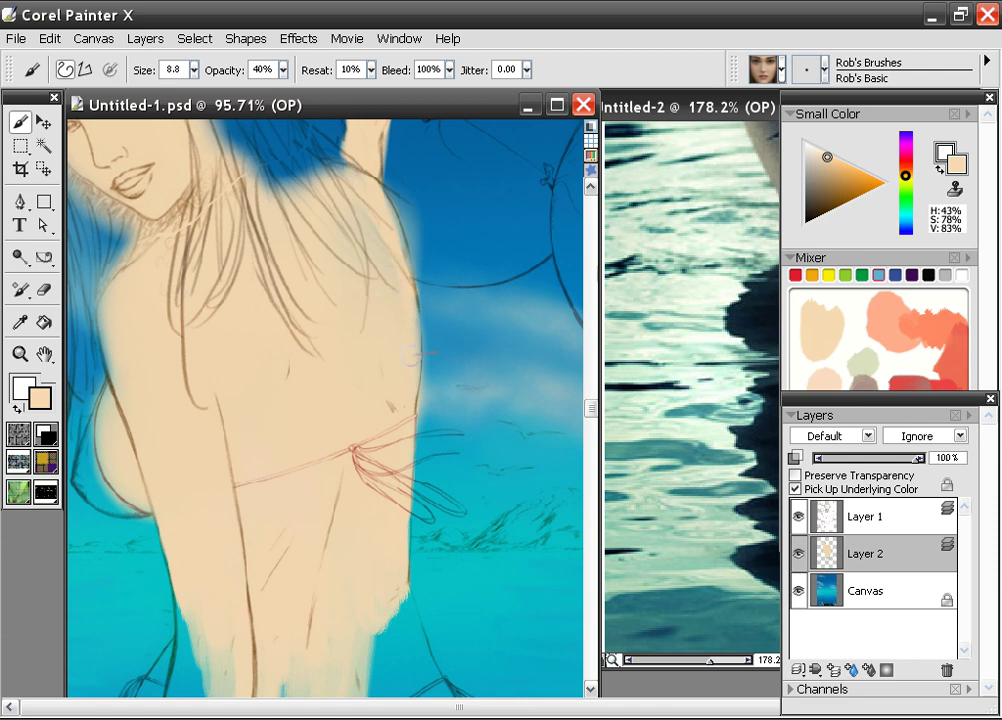
{"action": "left_click_drag", "start_coordinate": [406, 372], "coordinate": [351, 167]}
{"action": "mouse_move", "coordinate": [347, 403]}
{"action": "left_mouse_down"}
{"action": "mouse_move", "coordinate": [380, 508]}
{"action": "mouse_move", "coordinate": [372, 470]}
{"action": "mouse_move", "coordinate": [414, 556]}
{"action": "left_mouse_up"}
{"action": "mouse_move", "coordinate": [383, 500]}
{"action": "left_mouse_down"}
{"action": "mouse_move", "coordinate": [421, 577]}
{"action": "mouse_move", "coordinate": [429, 565]}
{"action": "mouse_move", "coordinate": [435, 604]}
{"action": "left_mouse_up"}
{"action": "left_click_drag", "start_coordinate": [420, 555], "coordinate": [441, 650]}
{"action": "left_click_drag", "start_coordinate": [380, 510], "coordinate": [431, 635]}
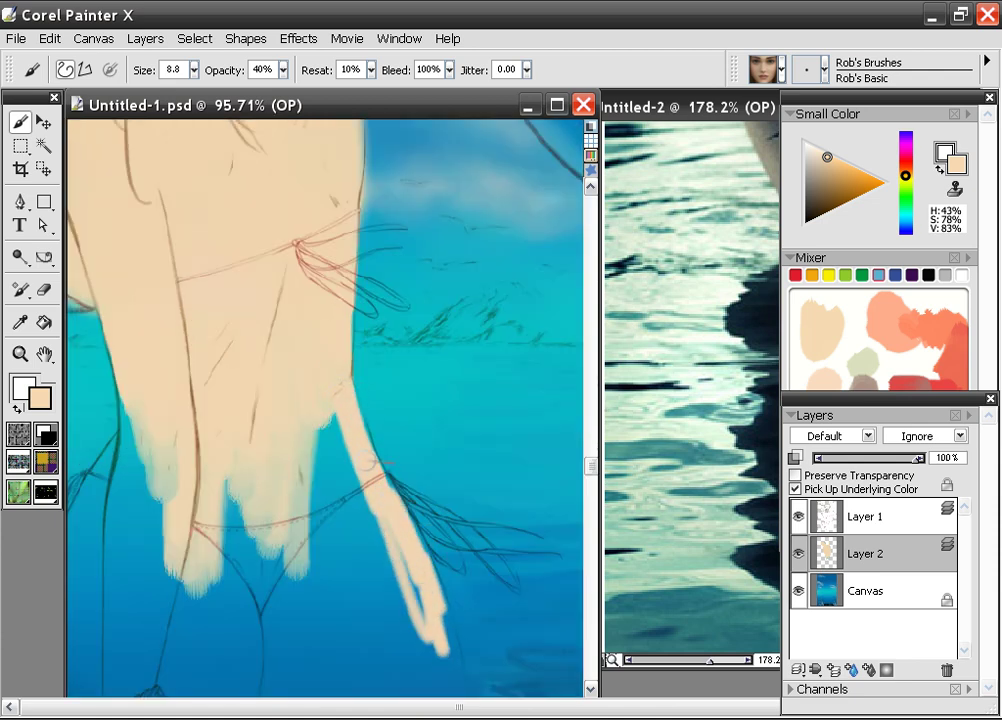
{"action": "left_click_drag", "start_coordinate": [364, 470], "coordinate": [393, 566]}
{"action": "mouse_move", "coordinate": [330, 416]}
{"action": "left_mouse_down"}
{"action": "mouse_move", "coordinate": [358, 545]}
{"action": "mouse_move", "coordinate": [322, 546]}
{"action": "left_mouse_up"}
Step: Enlarge the brush to size 66.6 and fill the hip and lower back with broad peach strokes
{"action": "left_click", "coordinate": [193, 69]}
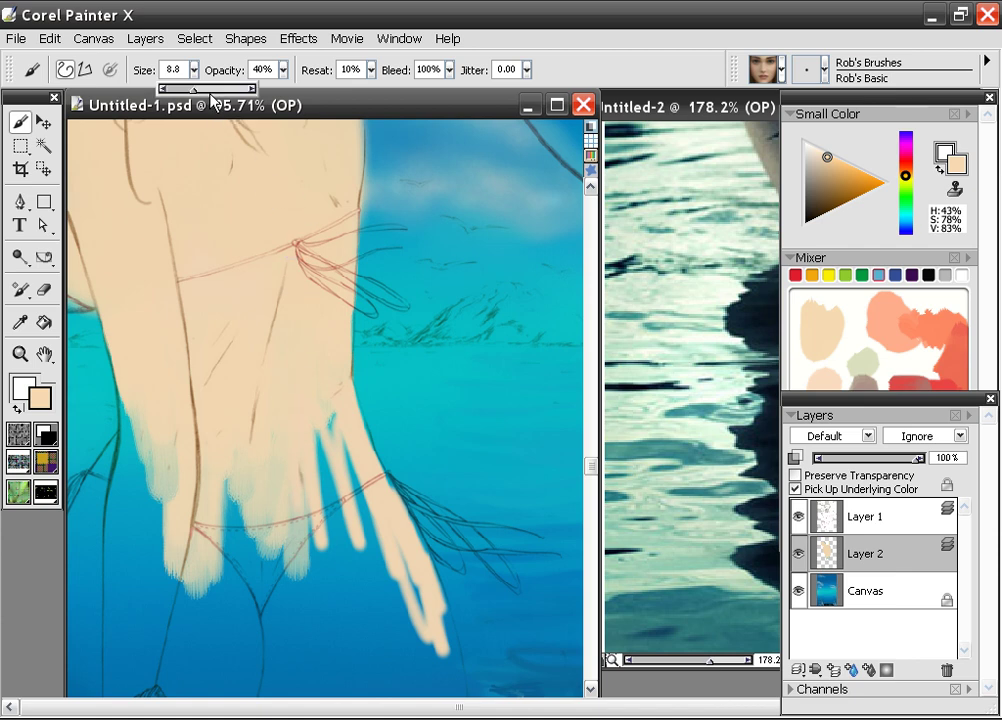
{"action": "left_click", "coordinate": [210, 88]}
{"action": "mouse_move", "coordinate": [280, 400]}
{"action": "left_mouse_down"}
{"action": "mouse_move", "coordinate": [325, 570]}
{"action": "mouse_move", "coordinate": [322, 495]}
{"action": "mouse_move", "coordinate": [291, 447]}
{"action": "left_mouse_up"}
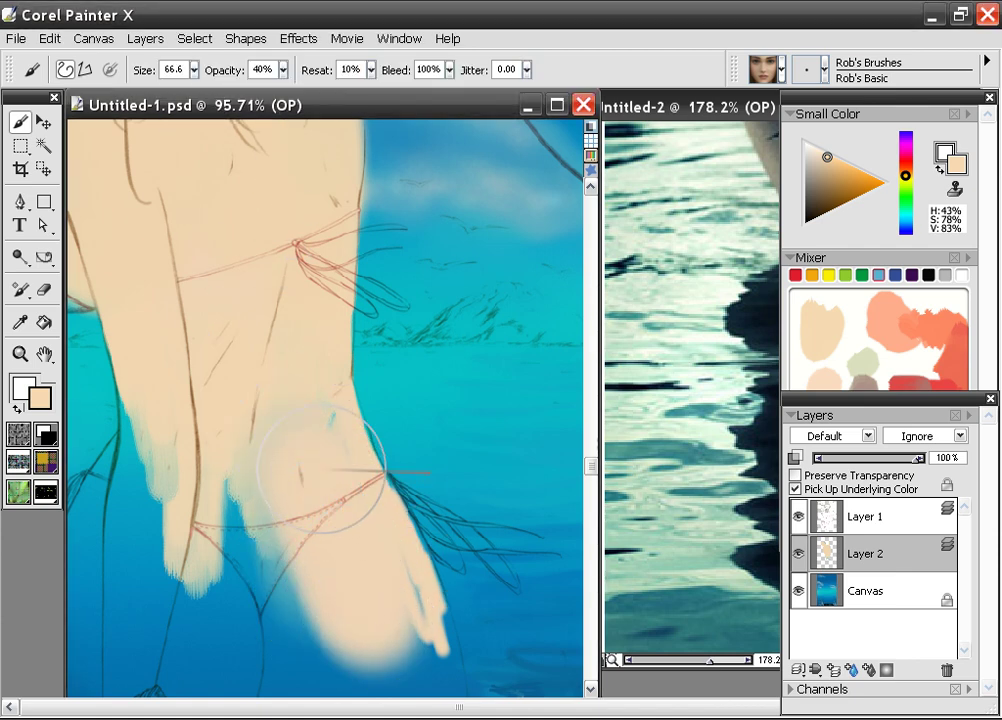
Step: Set the brush size to 23.3 and block in the buttocks, thighs, lowered arm and hand down to the waterline in peach
{"action": "left_click", "coordinate": [194, 69]}
{"action": "left_click_drag", "start_coordinate": [201, 92], "coordinate": [208, 92]}
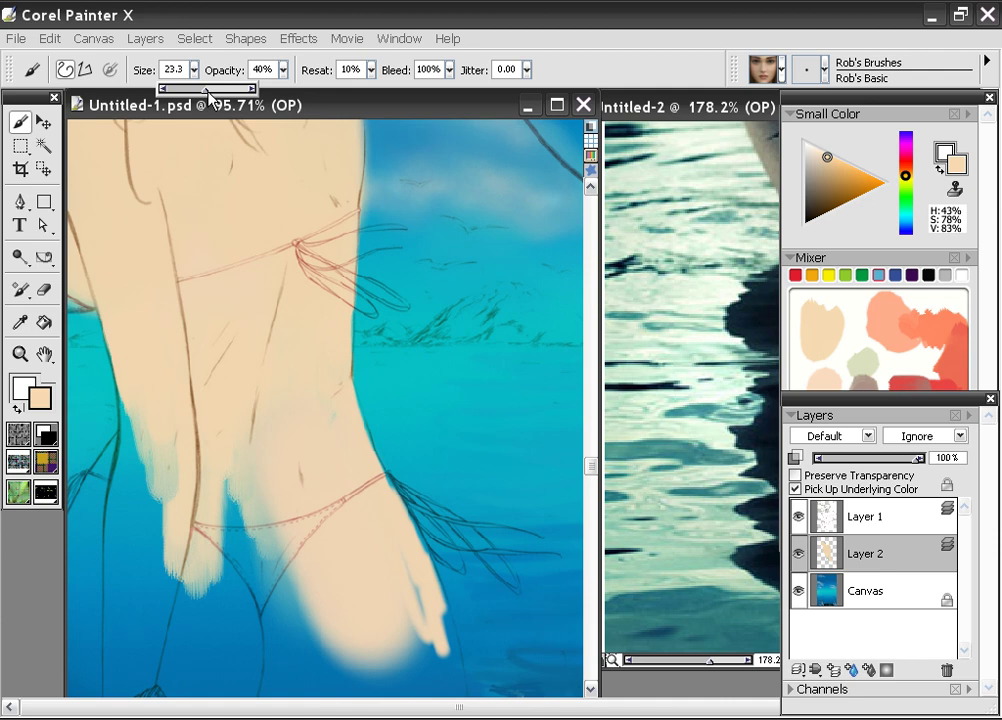
{"action": "mouse_move", "coordinate": [325, 530]}
{"action": "left_mouse_down"}
{"action": "mouse_move", "coordinate": [285, 501]}
{"action": "mouse_move", "coordinate": [287, 573]}
{"action": "mouse_move", "coordinate": [333, 628]}
{"action": "mouse_move", "coordinate": [383, 681]}
{"action": "mouse_move", "coordinate": [422, 628]}
{"action": "mouse_move", "coordinate": [440, 656]}
{"action": "mouse_move", "coordinate": [324, 403]}
{"action": "left_mouse_up"}
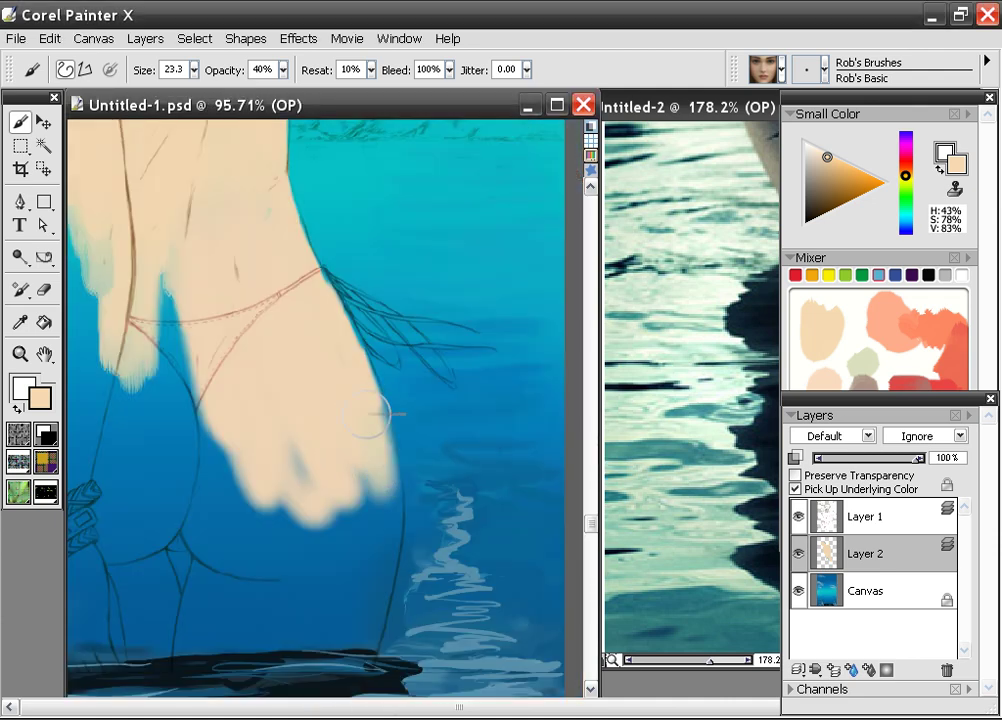
{"action": "mouse_move", "coordinate": [373, 467]}
{"action": "left_mouse_down"}
{"action": "mouse_move", "coordinate": [367, 595]}
{"action": "mouse_move", "coordinate": [380, 532]}
{"action": "mouse_move", "coordinate": [369, 521]}
{"action": "mouse_move", "coordinate": [375, 487]}
{"action": "mouse_move", "coordinate": [358, 635]}
{"action": "mouse_move", "coordinate": [351, 474]}
{"action": "mouse_move", "coordinate": [362, 586]}
{"action": "mouse_move", "coordinate": [388, 538]}
{"action": "mouse_move", "coordinate": [351, 667]}
{"action": "mouse_move", "coordinate": [369, 631]}
{"action": "mouse_move", "coordinate": [320, 500]}
{"action": "mouse_move", "coordinate": [341, 478]}
{"action": "mouse_move", "coordinate": [367, 382]}
{"action": "mouse_move", "coordinate": [362, 412]}
{"action": "mouse_move", "coordinate": [395, 480]}
{"action": "mouse_move", "coordinate": [342, 345]}
{"action": "mouse_move", "coordinate": [302, 566]}
{"action": "mouse_move", "coordinate": [302, 637]}
{"action": "mouse_move", "coordinate": [306, 544]}
{"action": "mouse_move", "coordinate": [328, 556]}
{"action": "mouse_move", "coordinate": [273, 600]}
{"action": "mouse_move", "coordinate": [170, 407]}
{"action": "mouse_move", "coordinate": [201, 381]}
{"action": "mouse_move", "coordinate": [343, 409]}
{"action": "left_mouse_up"}
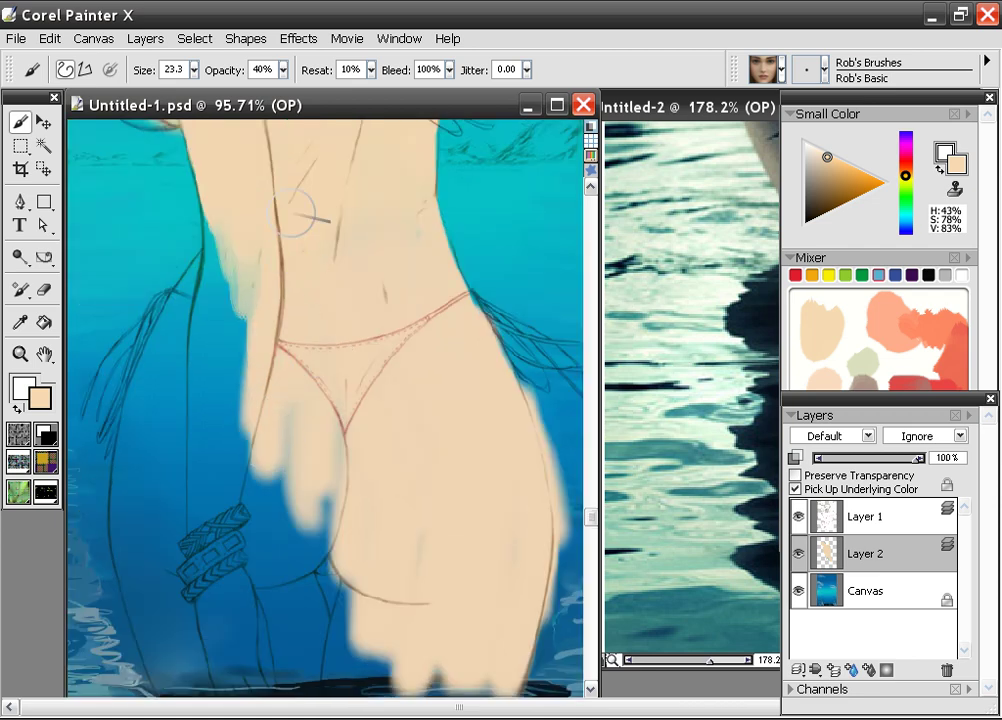
{"action": "mouse_move", "coordinate": [310, 250]}
{"action": "left_mouse_down"}
{"action": "mouse_move", "coordinate": [201, 313]}
{"action": "mouse_move", "coordinate": [185, 303]}
{"action": "mouse_move", "coordinate": [178, 193]}
{"action": "mouse_move", "coordinate": [152, 407]}
{"action": "mouse_move", "coordinate": [130, 320]}
{"action": "mouse_move", "coordinate": [112, 355]}
{"action": "mouse_move", "coordinate": [125, 540]}
{"action": "mouse_move", "coordinate": [155, 270]}
{"action": "mouse_move", "coordinate": [180, 240]}
{"action": "mouse_move", "coordinate": [237, 327]}
{"action": "mouse_move", "coordinate": [215, 290]}
{"action": "mouse_move", "coordinate": [246, 526]}
{"action": "mouse_move", "coordinate": [235, 655]}
{"action": "mouse_move", "coordinate": [280, 700]}
{"action": "mouse_move", "coordinate": [260, 450]}
{"action": "mouse_move", "coordinate": [369, 519]}
{"action": "mouse_move", "coordinate": [330, 500]}
{"action": "mouse_move", "coordinate": [372, 352]}
{"action": "left_mouse_up"}
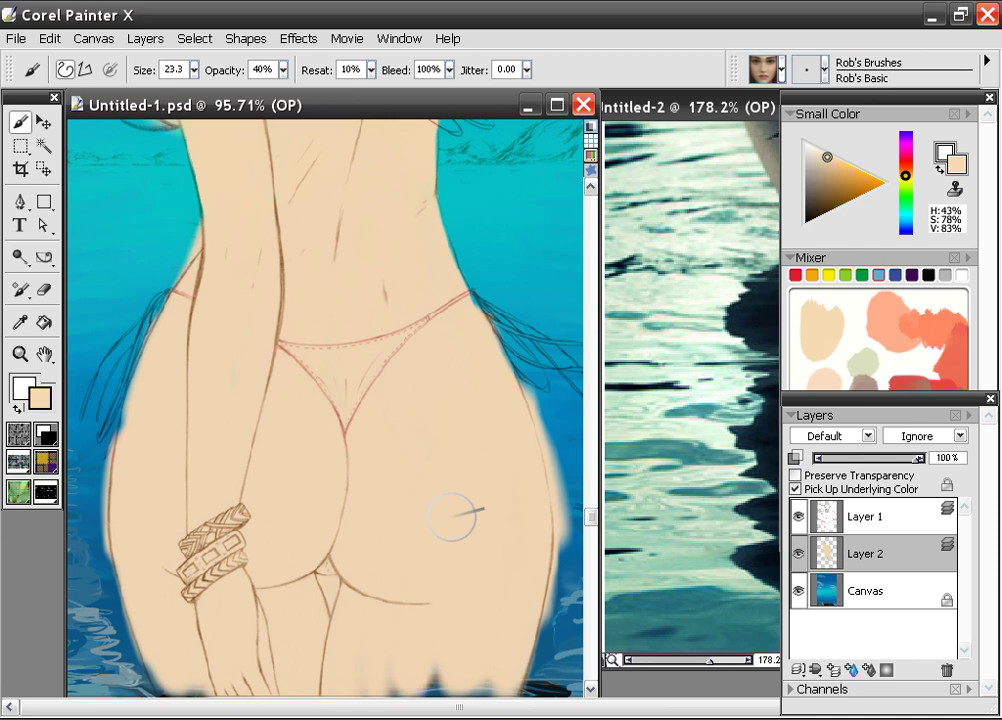
Step: Add a new layer and block in the rightmost balloon with the red mixer swatch
{"action": "scroll", "coordinate": [382, 424], "scroll_direction": "down", "scroll_amount": 10}
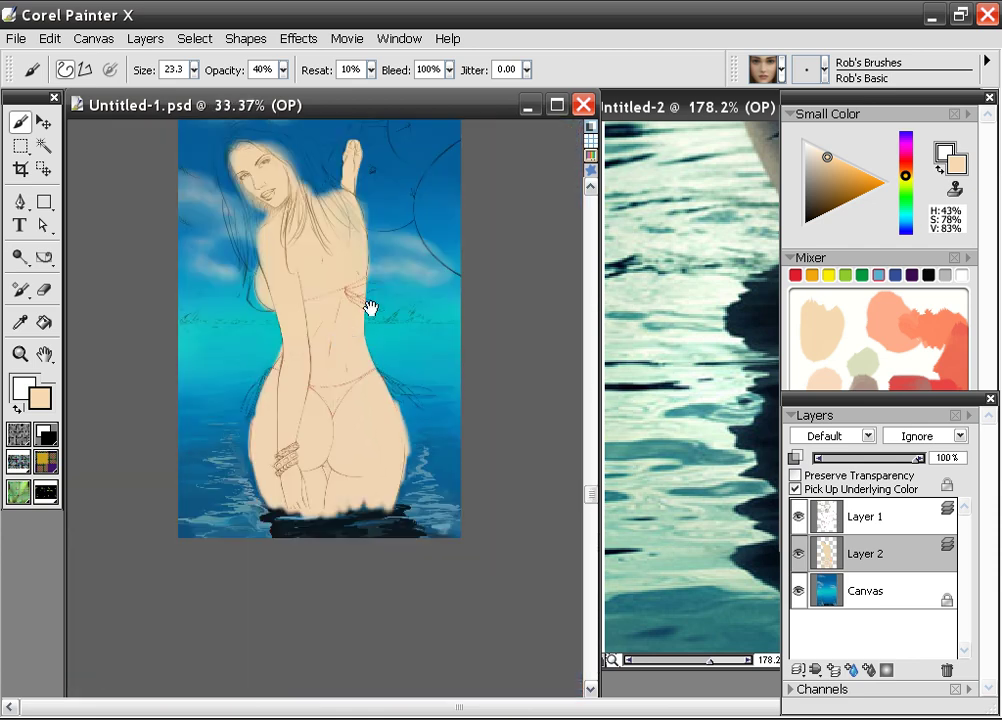
{"action": "left_click_drag", "start_coordinate": [370, 307], "coordinate": [342, 357]}
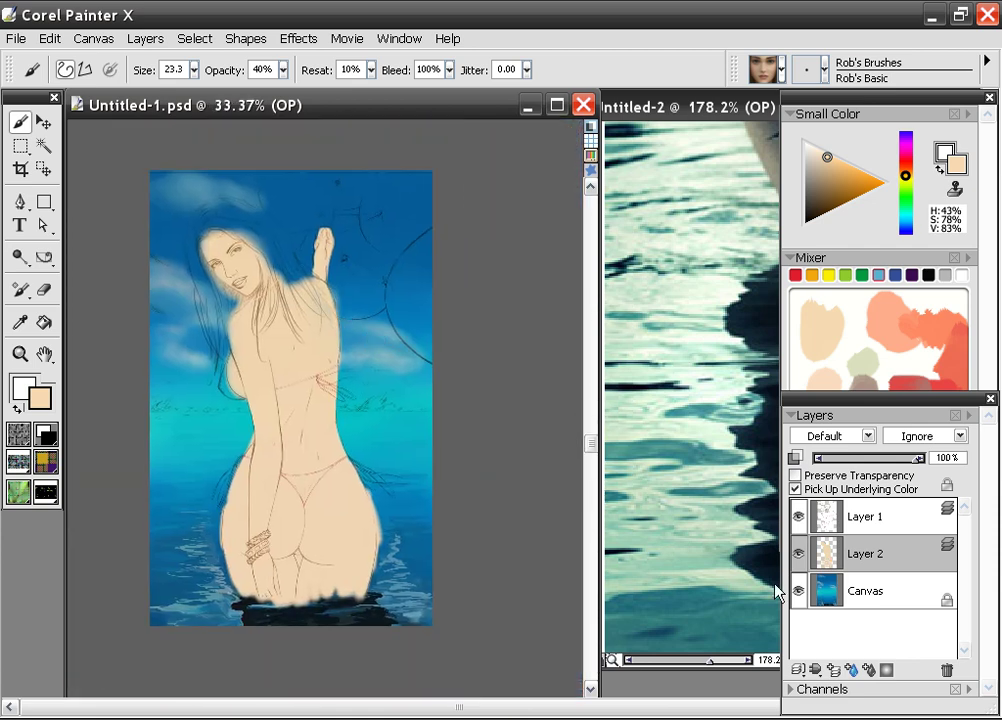
{"action": "left_click", "coordinate": [850, 670]}
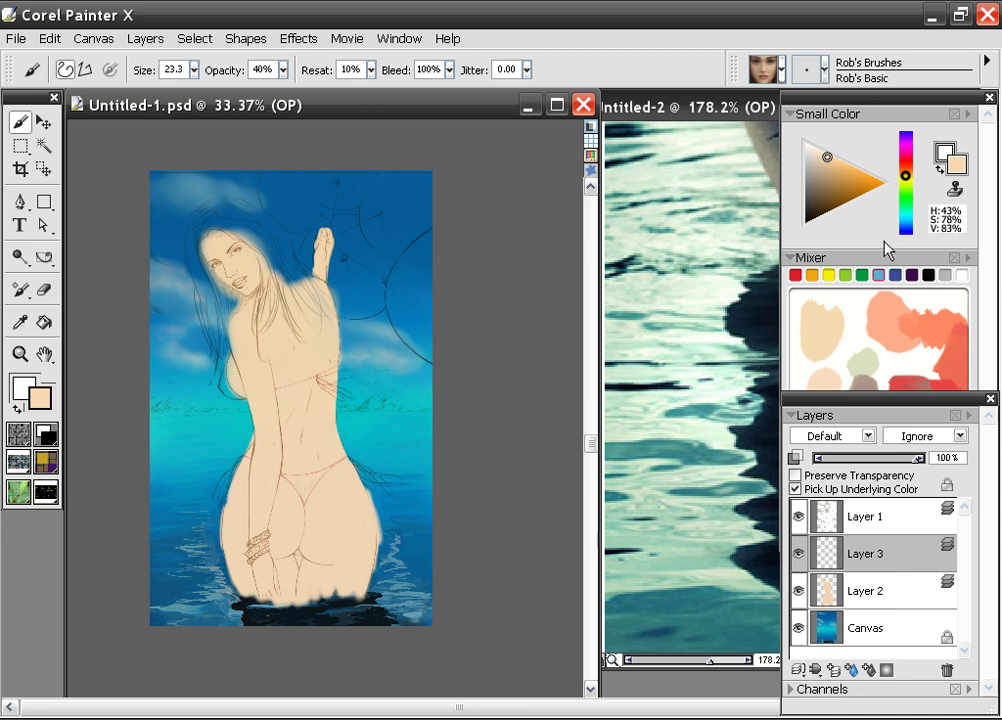
{"action": "left_click", "coordinate": [795, 275]}
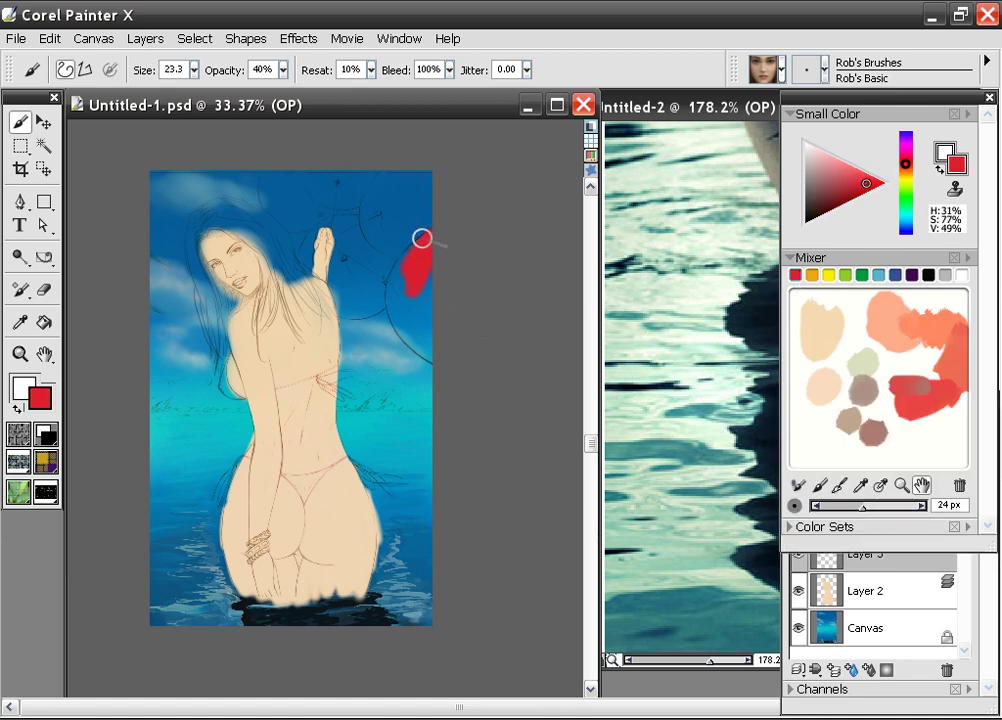
{"action": "left_click_drag", "start_coordinate": [422, 239], "coordinate": [396, 275]}
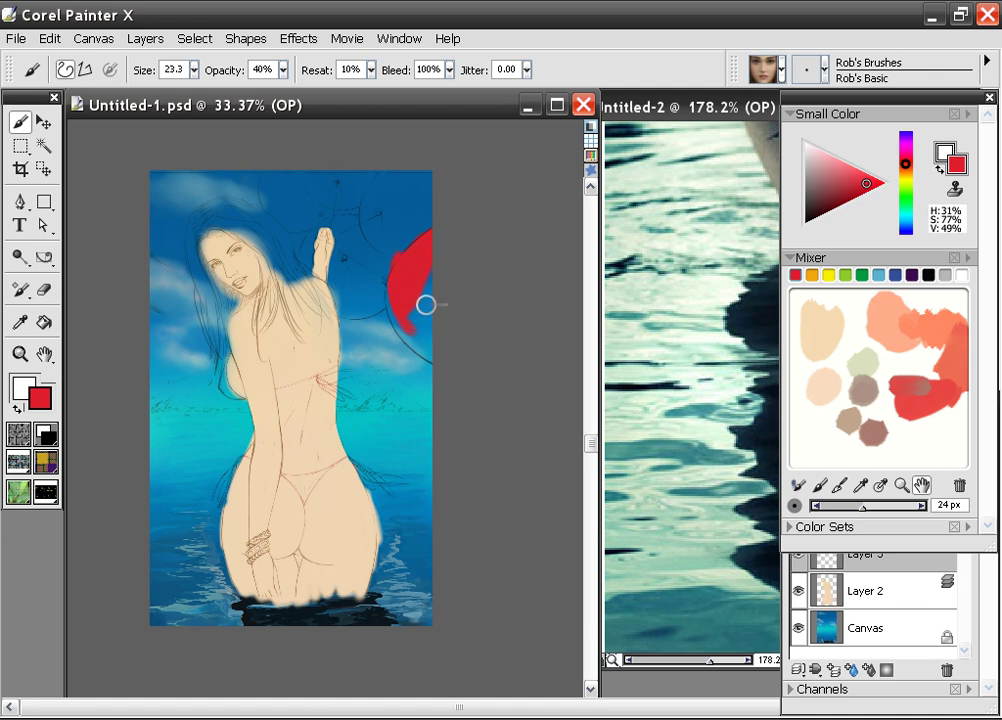
{"action": "scroll", "coordinate": [420, 298], "scroll_direction": "up", "scroll_amount": 6}
{"action": "mouse_move", "coordinate": [432, 196]}
{"action": "left_mouse_down"}
{"action": "mouse_move", "coordinate": [355, 443]}
{"action": "mouse_move", "coordinate": [374, 443]}
{"action": "mouse_move", "coordinate": [389, 497]}
{"action": "mouse_move", "coordinate": [441, 550]}
{"action": "mouse_move", "coordinate": [423, 315]}
{"action": "mouse_move", "coordinate": [403, 329]}
{"action": "left_mouse_up"}
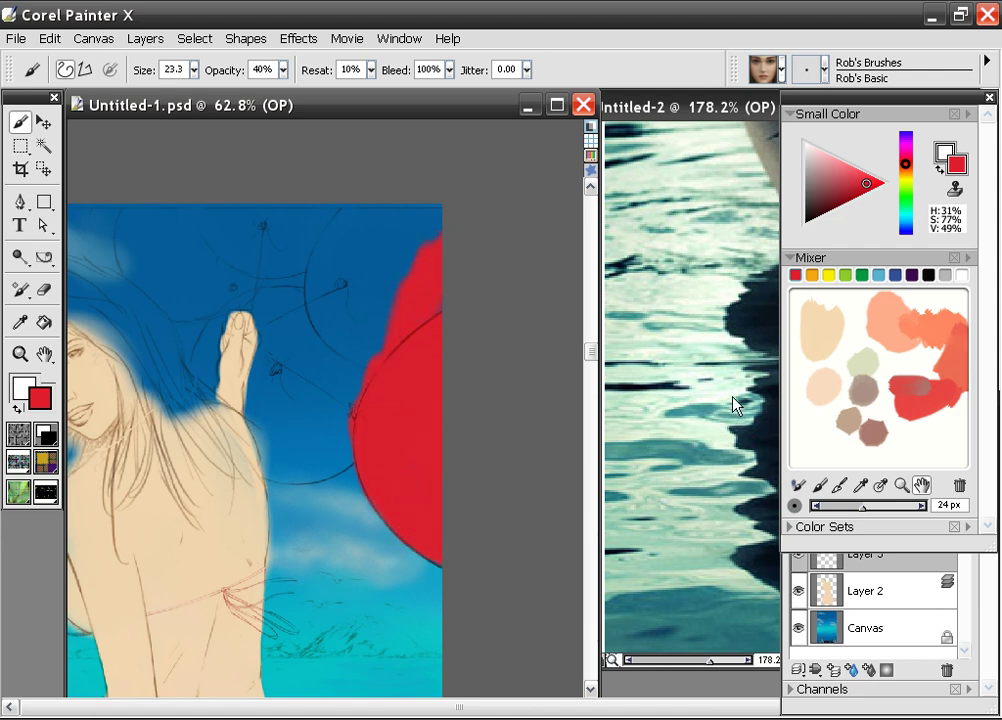
Step: Shade the rightmost balloon's edge with a muted dark red from the mixer, and blend it using bright red sampled from the balloon
{"action": "left_click_drag", "start_coordinate": [880, 408], "coordinate": [792, 385]}
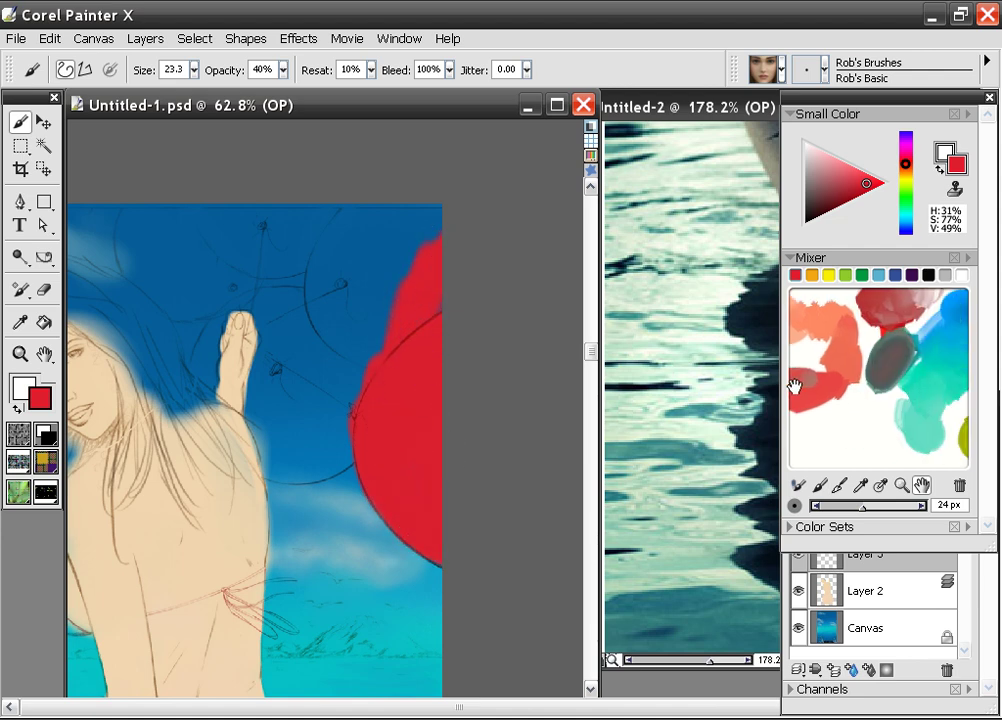
{"action": "left_click", "coordinate": [868, 341]}
{"action": "mouse_move", "coordinate": [387, 380]}
{"action": "left_mouse_down"}
{"action": "mouse_move", "coordinate": [384, 466]}
{"action": "mouse_move", "coordinate": [360, 438]}
{"action": "mouse_move", "coordinate": [405, 521]}
{"action": "mouse_move", "coordinate": [429, 541]}
{"action": "mouse_move", "coordinate": [368, 382]}
{"action": "mouse_move", "coordinate": [373, 418]}
{"action": "mouse_move", "coordinate": [441, 306]}
{"action": "mouse_move", "coordinate": [396, 459]}
{"action": "mouse_move", "coordinate": [436, 309]}
{"action": "mouse_move", "coordinate": [479, 300]}
{"action": "mouse_move", "coordinate": [423, 336]}
{"action": "mouse_move", "coordinate": [363, 425]}
{"action": "mouse_move", "coordinate": [388, 503]}
{"action": "left_mouse_up"}
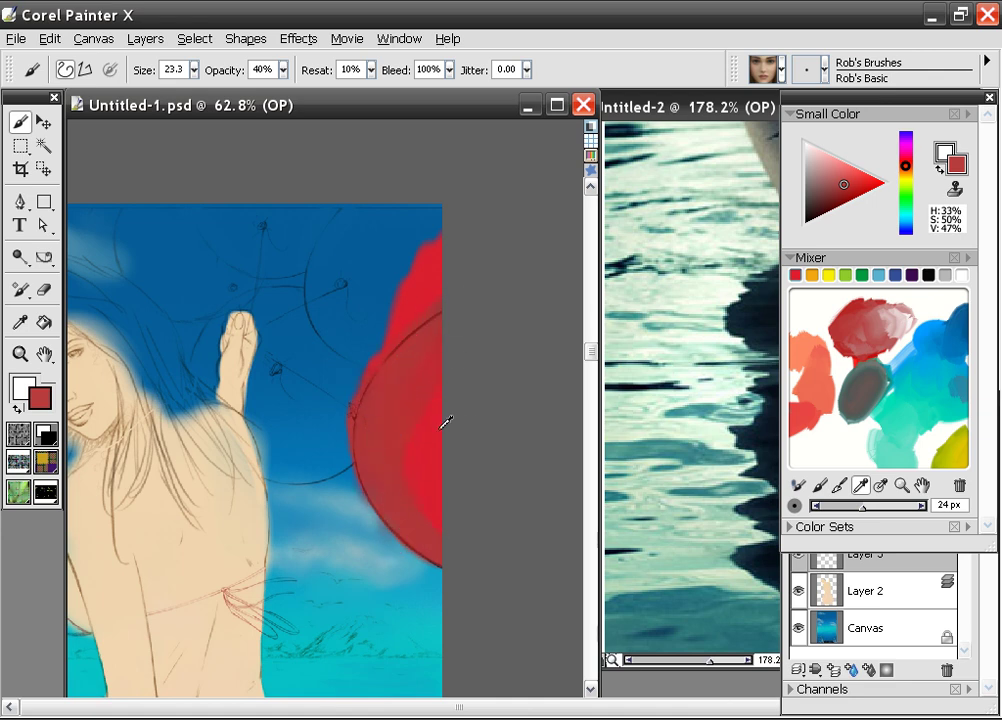
{"action": "left_click", "coordinate": [446, 422], "text": "alt"}
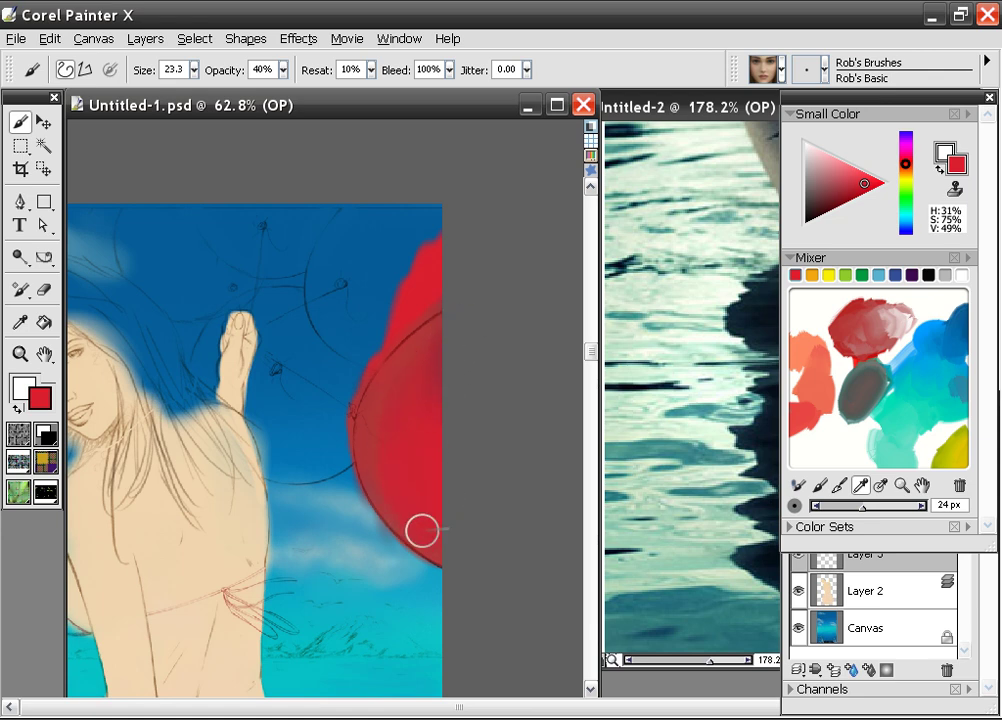
Step: Block in the two upper balloons in bright red and start filling the one behind the raised hand
{"action": "mouse_move", "coordinate": [353, 252]}
{"action": "left_mouse_down"}
{"action": "mouse_move", "coordinate": [338, 333]}
{"action": "mouse_move", "coordinate": [355, 329]}
{"action": "mouse_move", "coordinate": [371, 277]}
{"action": "mouse_move", "coordinate": [316, 306]}
{"action": "mouse_move", "coordinate": [367, 347]}
{"action": "mouse_move", "coordinate": [460, 267]}
{"action": "mouse_move", "coordinate": [463, 217]}
{"action": "mouse_move", "coordinate": [412, 237]}
{"action": "mouse_move", "coordinate": [341, 315]}
{"action": "mouse_move", "coordinate": [327, 294]}
{"action": "mouse_move", "coordinate": [369, 186]}
{"action": "mouse_move", "coordinate": [358, 177]}
{"action": "mouse_move", "coordinate": [286, 266]}
{"action": "mouse_move", "coordinate": [268, 264]}
{"action": "mouse_move", "coordinate": [250, 281]}
{"action": "mouse_move", "coordinate": [202, 261]}
{"action": "left_mouse_up"}
{"action": "mouse_move", "coordinate": [273, 231]}
{"action": "left_mouse_down"}
{"action": "mouse_move", "coordinate": [334, 247]}
{"action": "mouse_move", "coordinate": [262, 244]}
{"action": "mouse_move", "coordinate": [251, 298]}
{"action": "mouse_move", "coordinate": [236, 282]}
{"action": "mouse_move", "coordinate": [253, 276]}
{"action": "mouse_move", "coordinate": [266, 326]}
{"action": "mouse_move", "coordinate": [303, 338]}
{"action": "mouse_move", "coordinate": [348, 306]}
{"action": "mouse_move", "coordinate": [338, 313]}
{"action": "mouse_move", "coordinate": [361, 268]}
{"action": "mouse_move", "coordinate": [299, 318]}
{"action": "mouse_move", "coordinate": [287, 233]}
{"action": "mouse_move", "coordinate": [256, 244]}
{"action": "mouse_move", "coordinate": [313, 308]}
{"action": "left_mouse_up"}
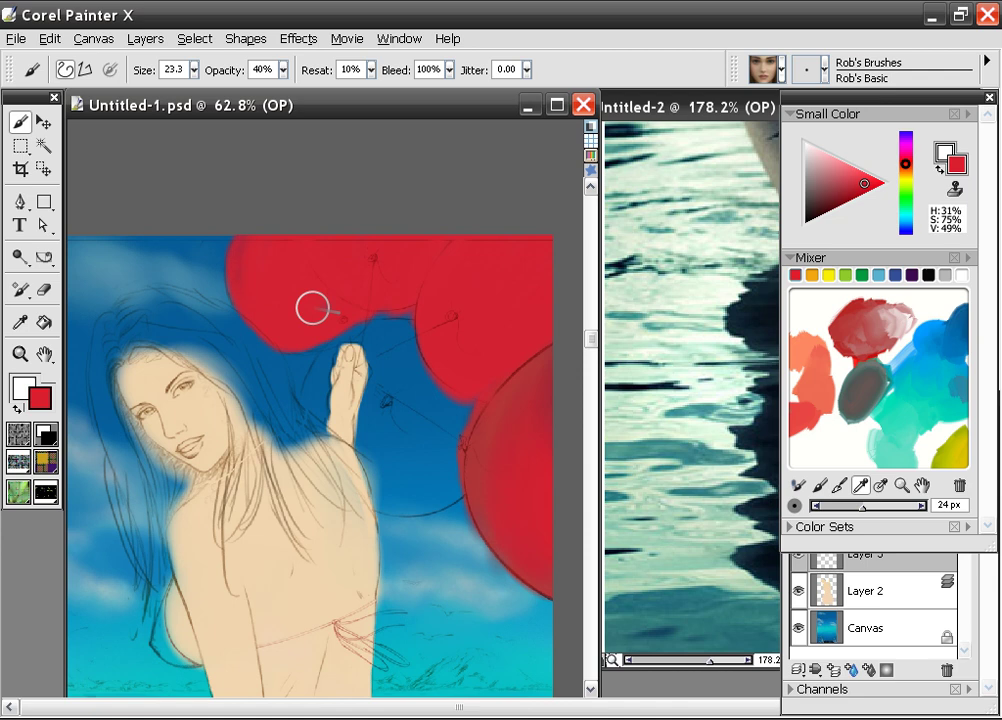
{"action": "mouse_move", "coordinate": [435, 285]}
{"action": "left_mouse_down"}
{"action": "mouse_move", "coordinate": [389, 338]}
{"action": "mouse_move", "coordinate": [391, 353]}
{"action": "mouse_move", "coordinate": [377, 338]}
{"action": "mouse_move", "coordinate": [365, 361]}
{"action": "mouse_move", "coordinate": [368, 377]}
{"action": "mouse_move", "coordinate": [425, 366]}
{"action": "left_mouse_up"}
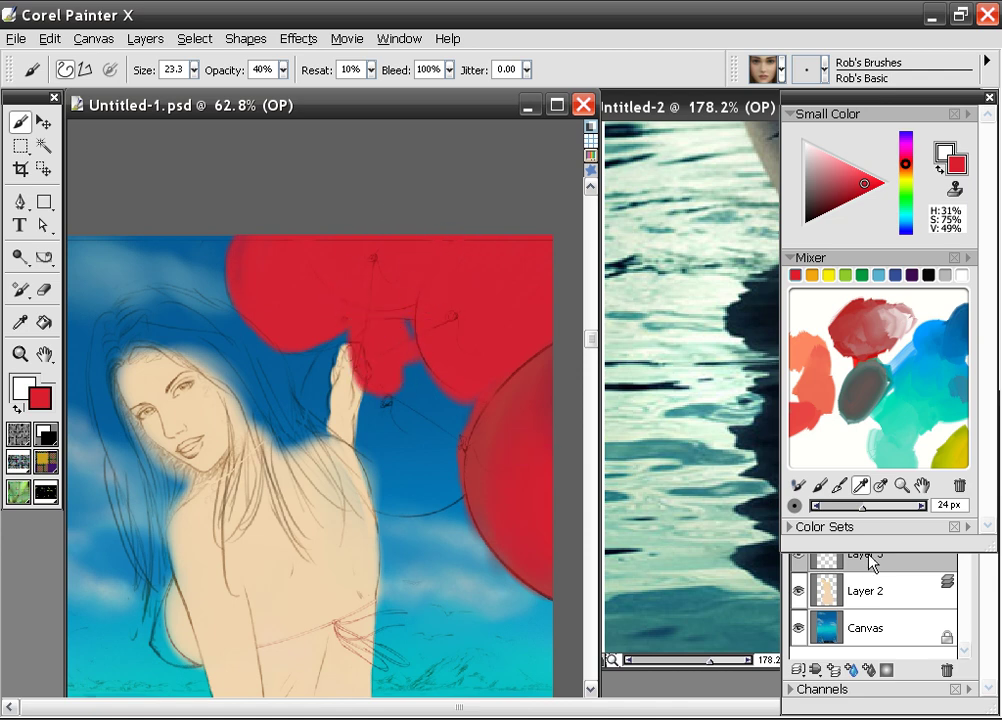
Step: Move the balloon layer beneath the skin layer and fill the balloon behind the raised hand with red
{"action": "left_click_drag", "start_coordinate": [876, 568], "coordinate": [888, 604]}
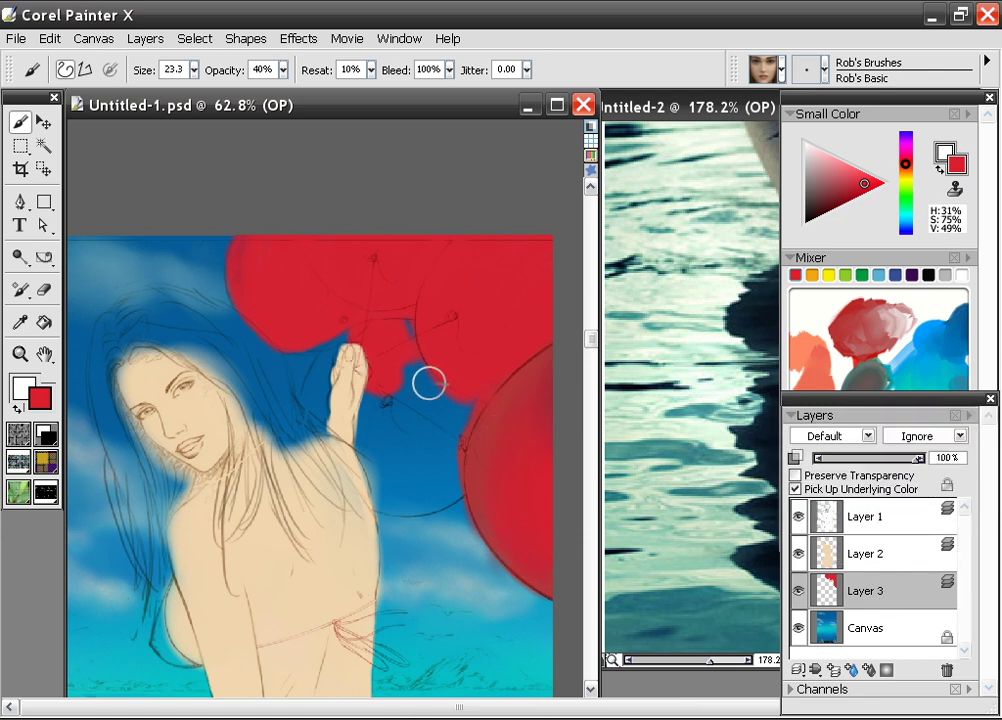
{"action": "left_click_drag", "start_coordinate": [350, 322], "coordinate": [339, 345]}
{"action": "left_click_drag", "start_coordinate": [311, 384], "coordinate": [370, 376]}
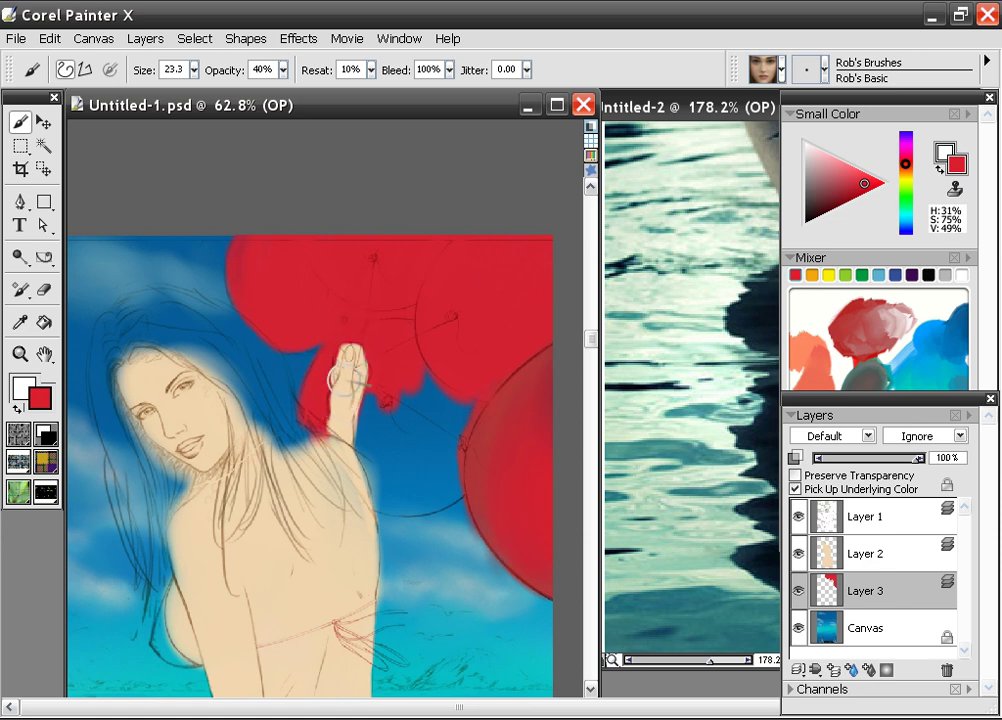
{"action": "mouse_move", "coordinate": [370, 428]}
{"action": "left_mouse_down"}
{"action": "mouse_move", "coordinate": [401, 412]}
{"action": "mouse_move", "coordinate": [420, 313]}
{"action": "mouse_move", "coordinate": [438, 340]}
{"action": "mouse_move", "coordinate": [455, 432]}
{"action": "left_mouse_up"}
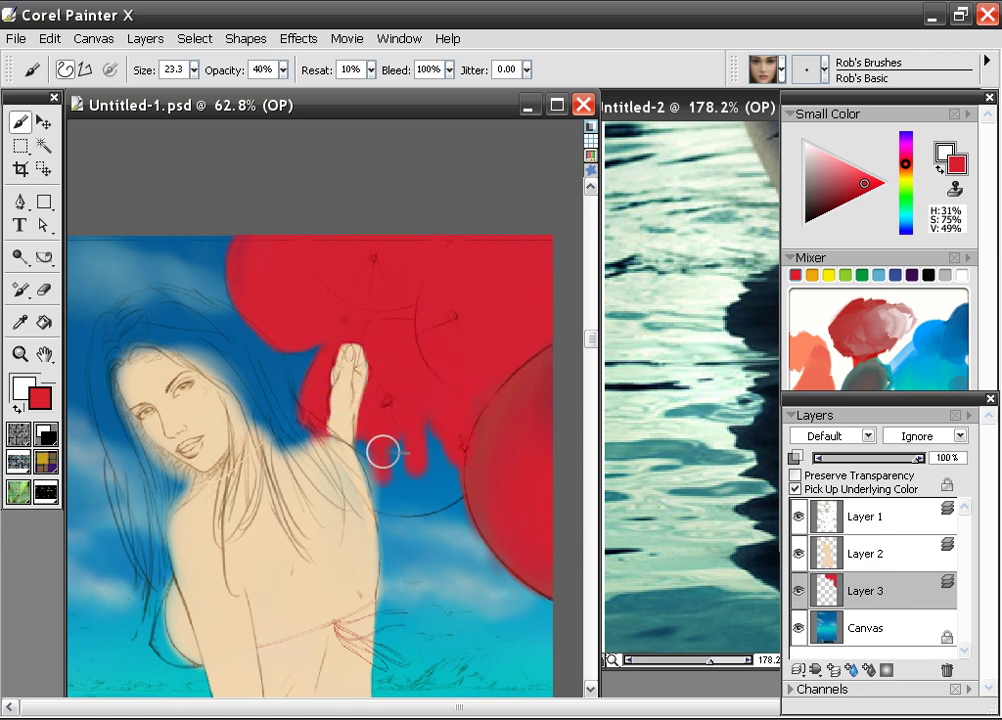
{"action": "mouse_move", "coordinate": [396, 498]}
{"action": "left_mouse_down"}
{"action": "mouse_move", "coordinate": [488, 450]}
{"action": "mouse_move", "coordinate": [413, 503]}
{"action": "mouse_move", "coordinate": [460, 484]}
{"action": "mouse_move", "coordinate": [388, 507]}
{"action": "mouse_move", "coordinate": [470, 482]}
{"action": "mouse_move", "coordinate": [460, 494]}
{"action": "mouse_move", "coordinate": [490, 445]}
{"action": "mouse_move", "coordinate": [419, 427]}
{"action": "left_mouse_up"}
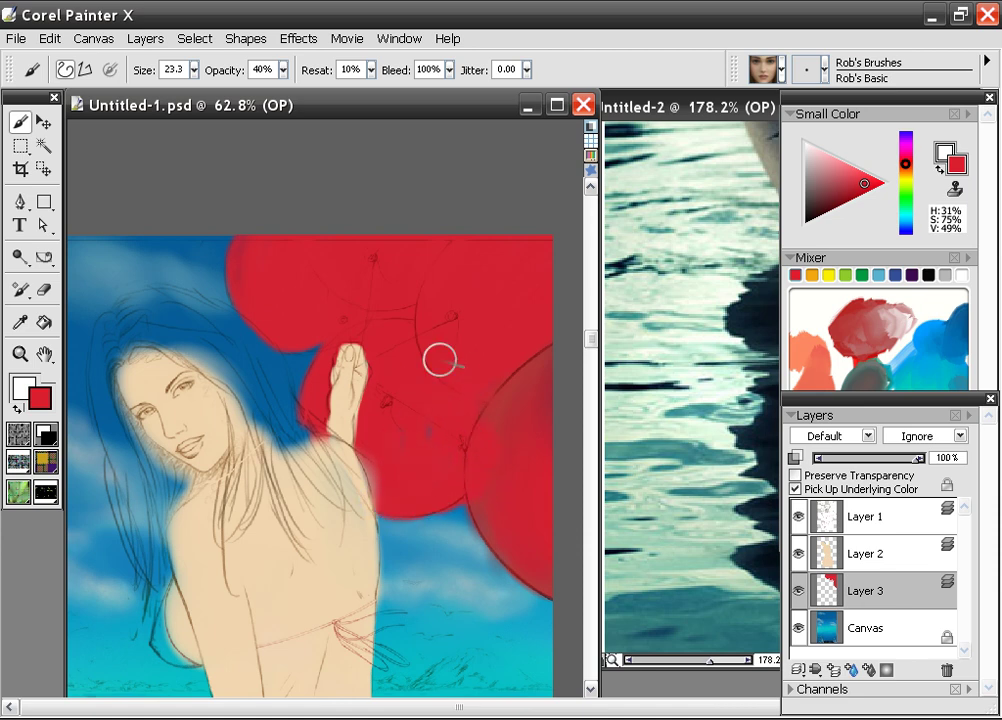
Step: Sample a darker red from the artwork and shade the edges and overlaps of the balloons with it
{"action": "mouse_move", "coordinate": [505, 398]}
{"action": "left_mouse_down"}
{"action": "mouse_move", "coordinate": [341, 382]}
{"action": "mouse_move", "coordinate": [336, 459]}
{"action": "mouse_move", "coordinate": [320, 501]}
{"action": "mouse_move", "coordinate": [341, 387]}
{"action": "left_mouse_up"}
{"action": "left_click", "coordinate": [354, 358], "text": "alt"}
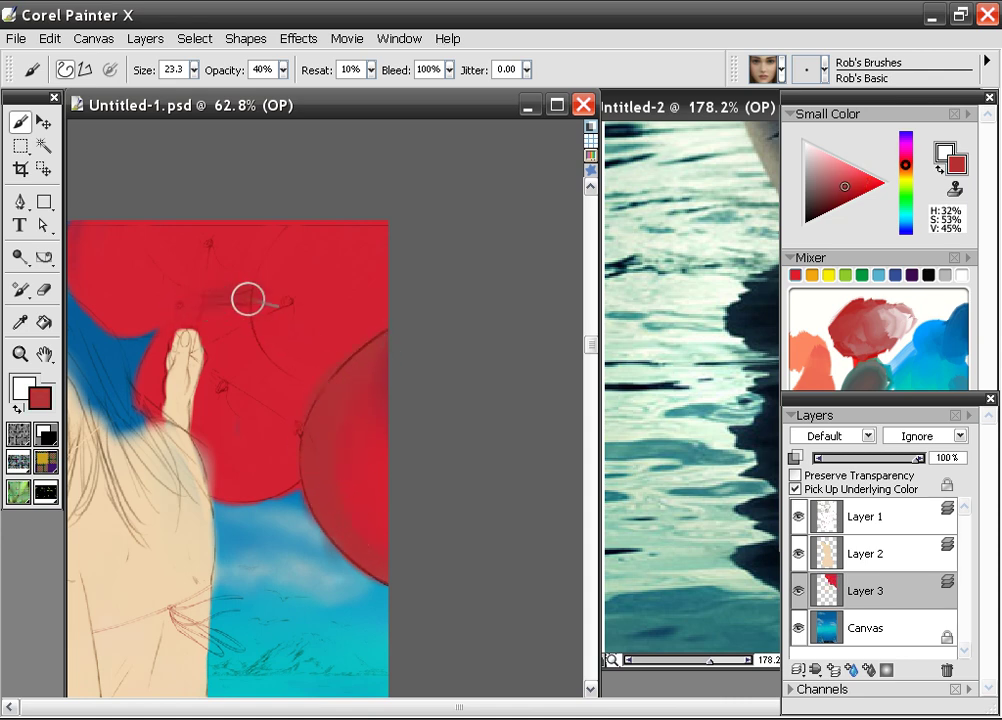
{"action": "left_click_drag", "start_coordinate": [248, 299], "coordinate": [275, 309]}
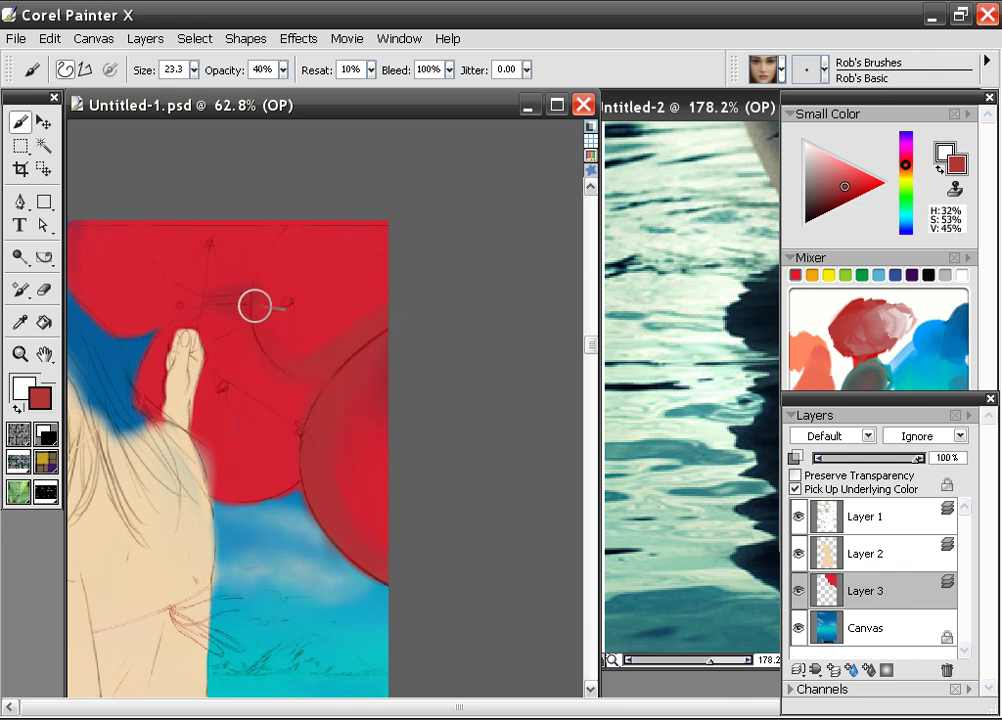
{"action": "mouse_move", "coordinate": [255, 305]}
{"action": "left_mouse_down"}
{"action": "mouse_move", "coordinate": [284, 359]}
{"action": "mouse_move", "coordinate": [271, 241]}
{"action": "mouse_move", "coordinate": [300, 355]}
{"action": "mouse_move", "coordinate": [276, 356]}
{"action": "mouse_move", "coordinate": [245, 299]}
{"action": "mouse_move", "coordinate": [271, 248]}
{"action": "left_mouse_up"}
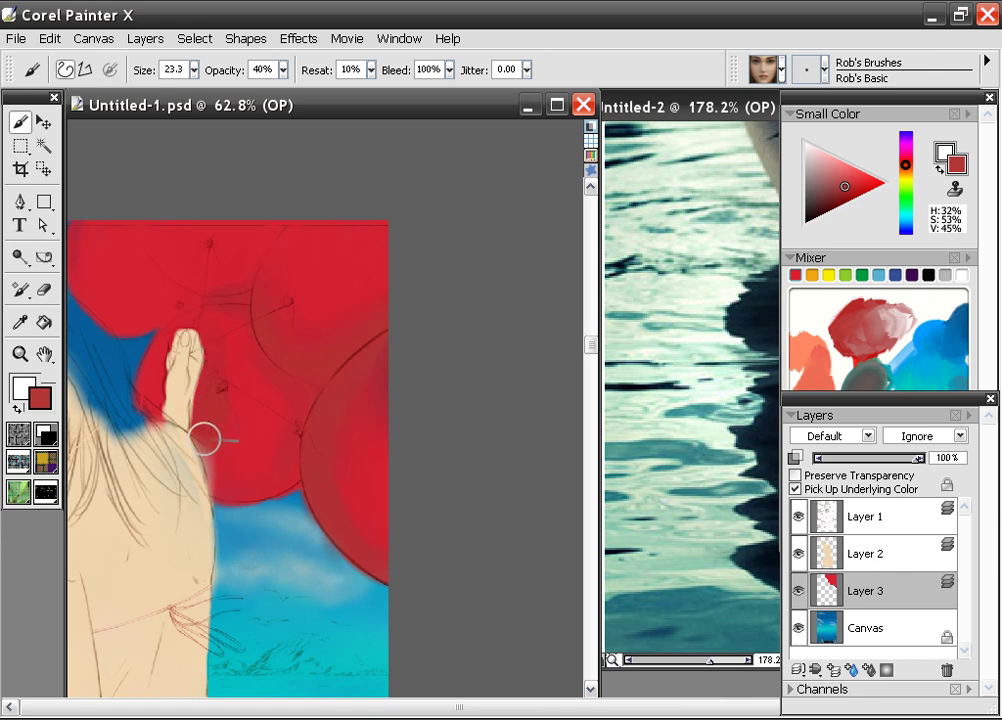
{"action": "mouse_move", "coordinate": [205, 440]}
{"action": "left_mouse_down"}
{"action": "mouse_move", "coordinate": [228, 480]}
{"action": "mouse_move", "coordinate": [202, 458]}
{"action": "left_mouse_up"}
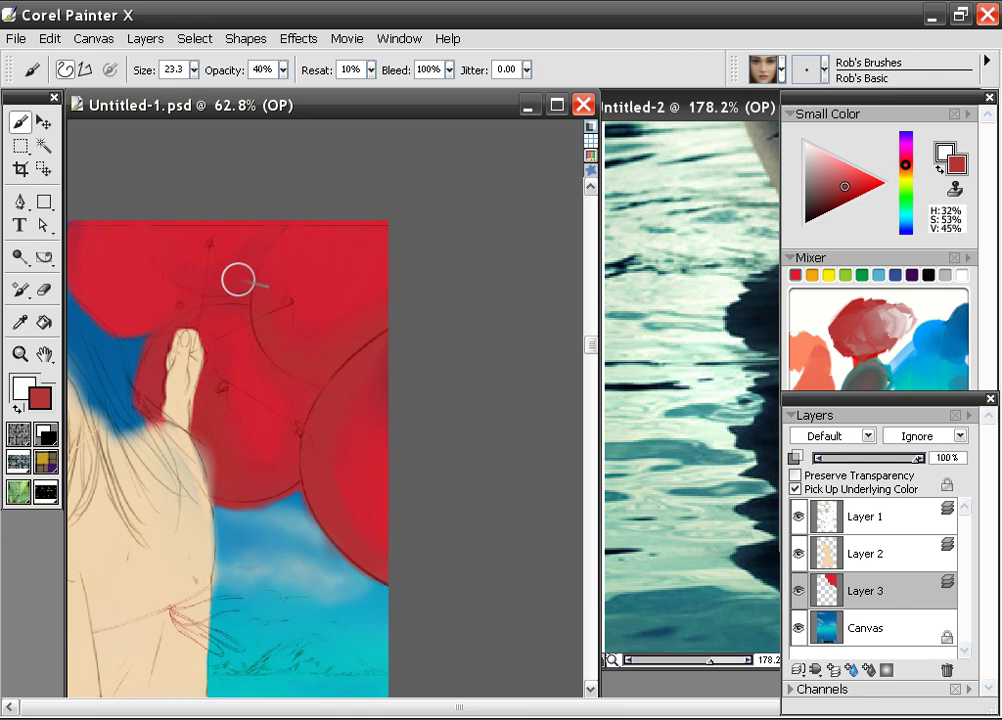
{"action": "left_click_drag", "start_coordinate": [201, 273], "coordinate": [358, 324]}
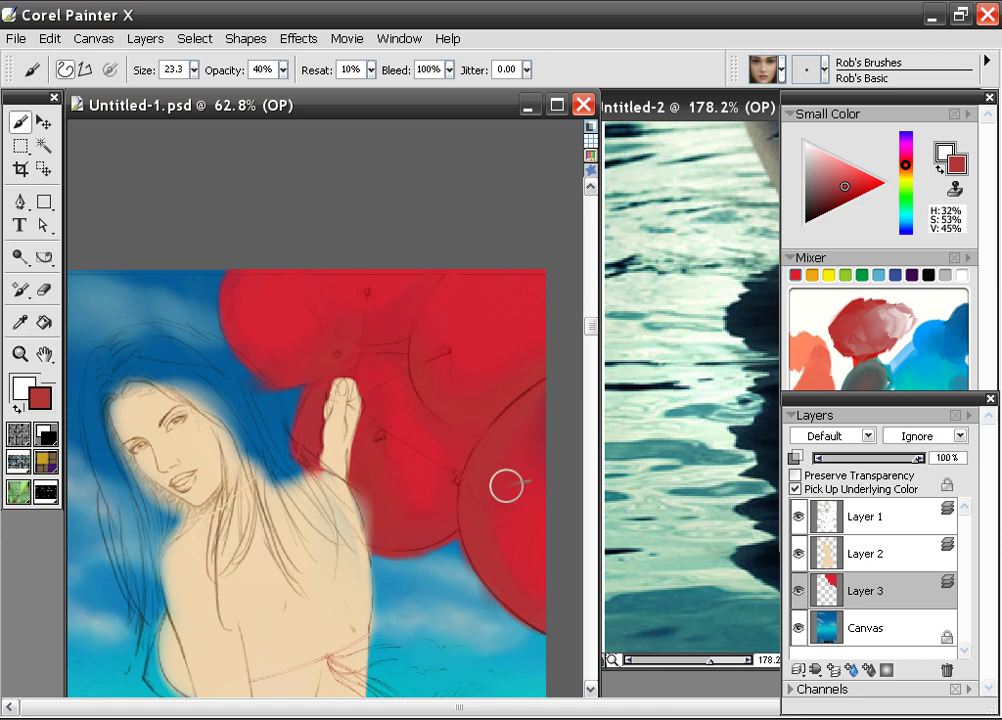
{"action": "mouse_move", "coordinate": [506, 486]}
{"action": "left_mouse_down"}
{"action": "mouse_move", "coordinate": [501, 443]}
{"action": "mouse_move", "coordinate": [353, 351]}
{"action": "mouse_move", "coordinate": [415, 411]}
{"action": "left_mouse_up"}
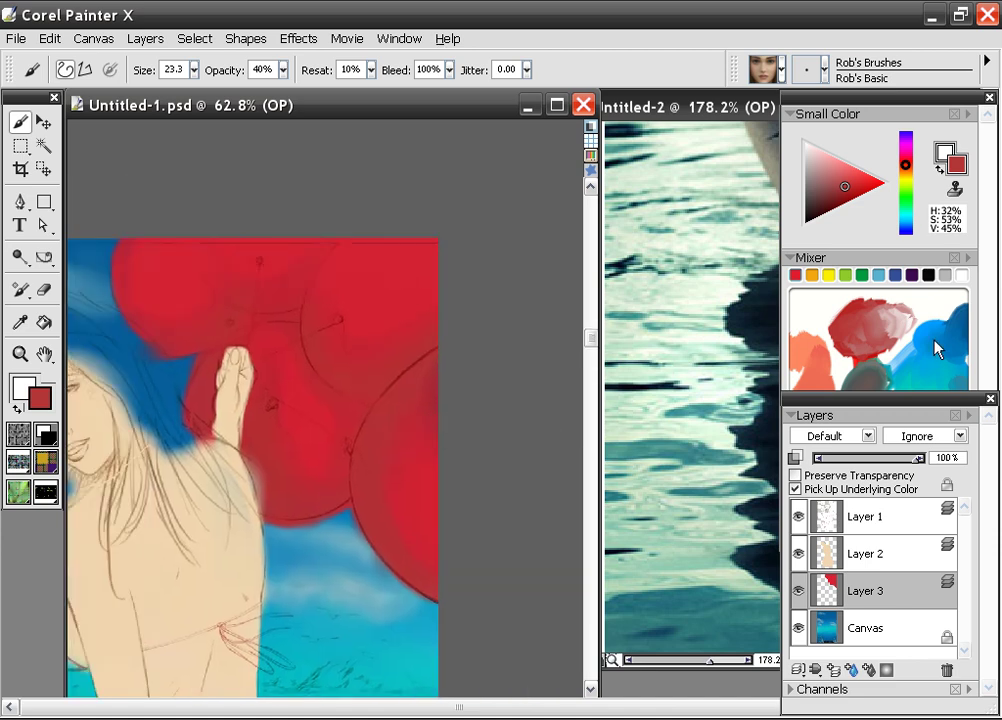
Step: Shade the balloons' edges with blue from the mixer, and blend it using muted purple-red and brighter red sampled from the balloons
{"action": "left_click", "coordinate": [963, 338], "text": "alt"}
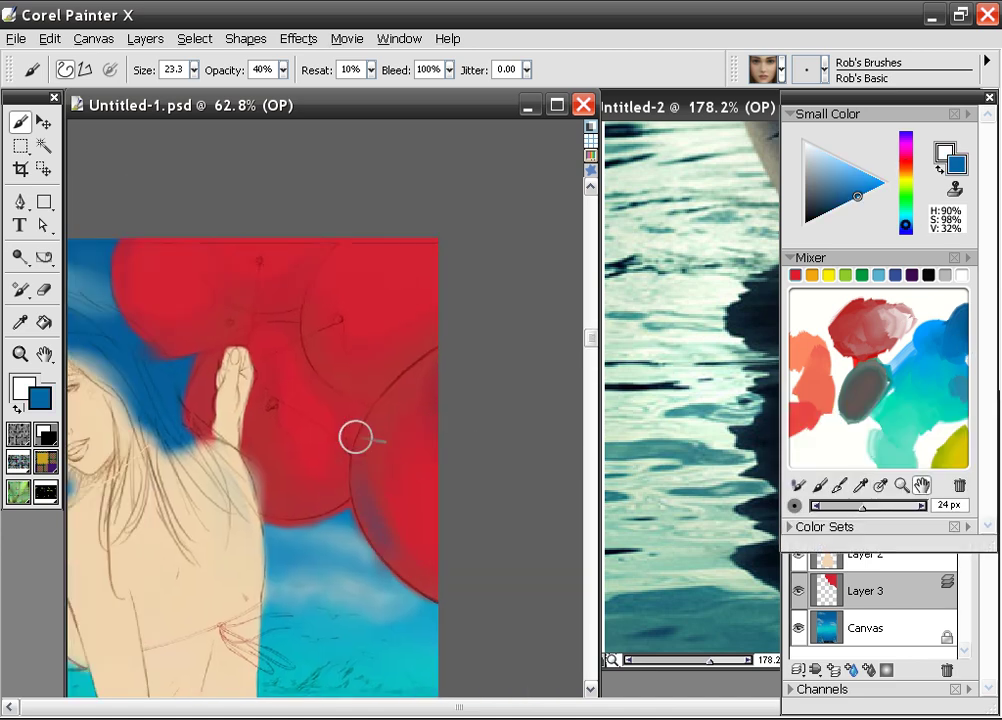
{"action": "left_click", "coordinate": [353, 453], "text": "alt"}
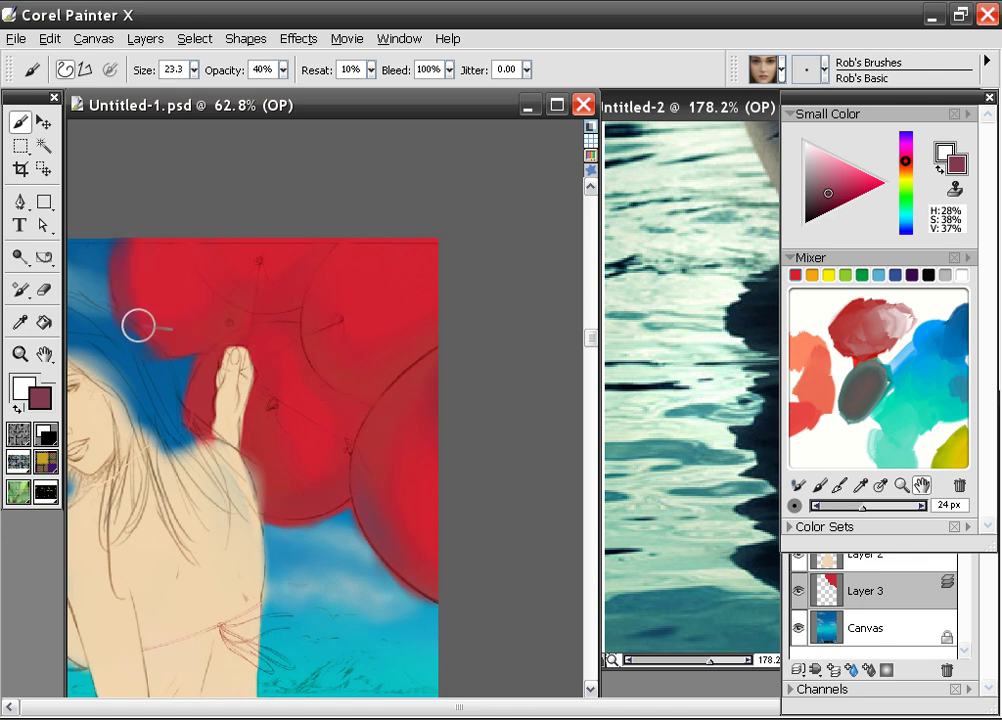
{"action": "left_click", "coordinate": [196, 323], "text": "alt"}
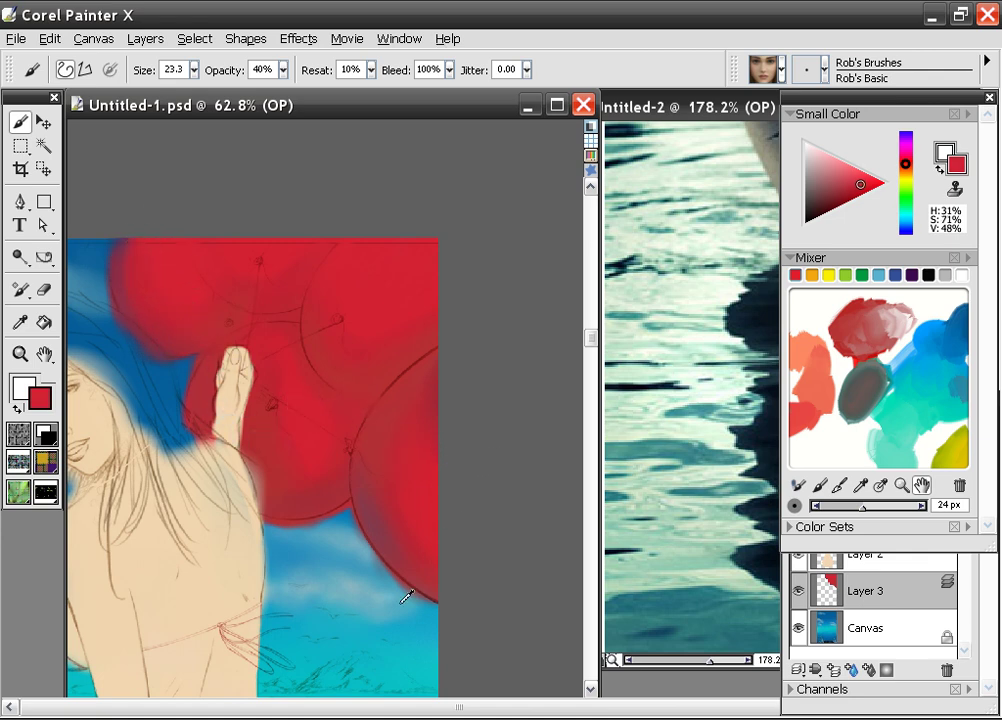
Step: Sample turquoise from the water, set the brush size to 52.2, and try a highlight on the upper-right balloon before undoing it
{"action": "left_click", "coordinate": [391, 678], "text": "alt"}
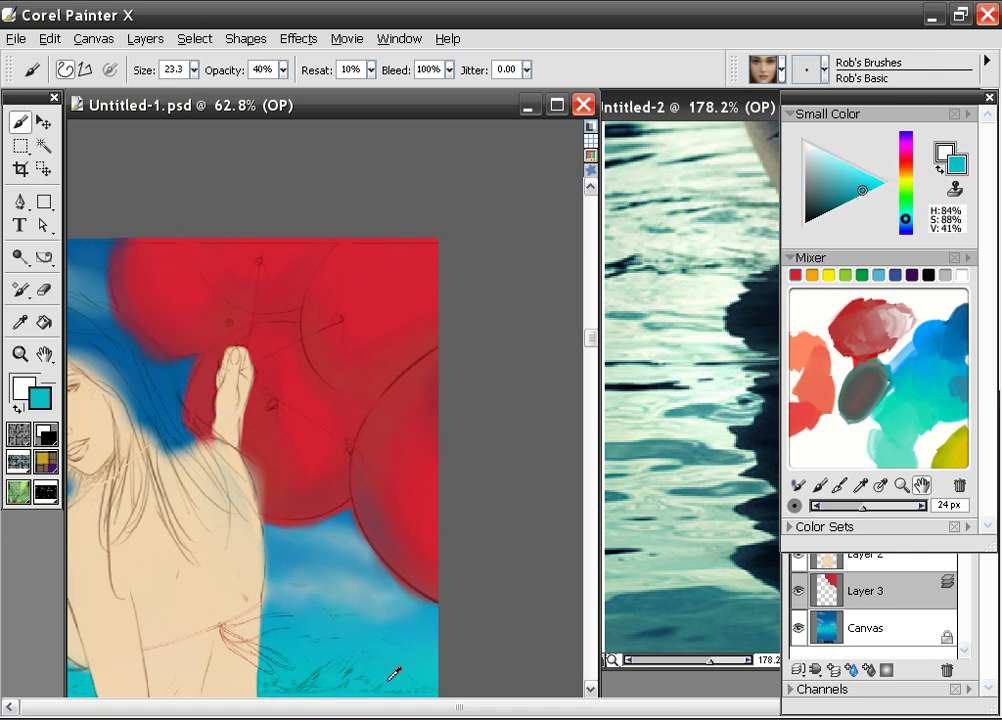
{"action": "left_click", "coordinate": [195, 72]}
{"action": "left_click_drag", "start_coordinate": [215, 97], "coordinate": [228, 97]}
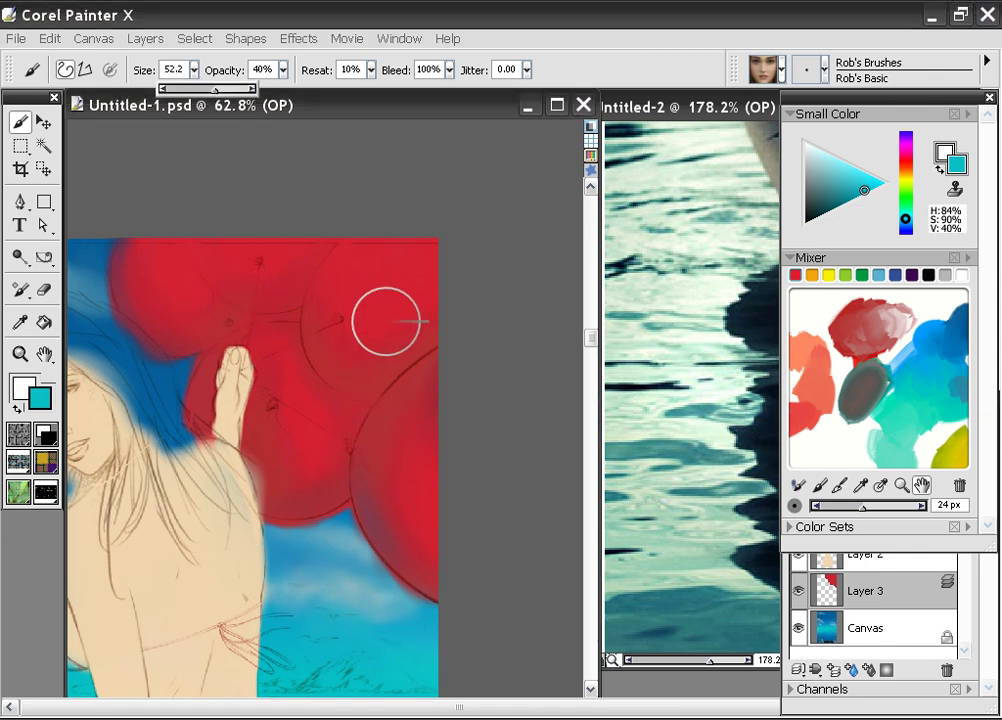
{"action": "left_click_drag", "start_coordinate": [388, 285], "coordinate": [380, 305]}
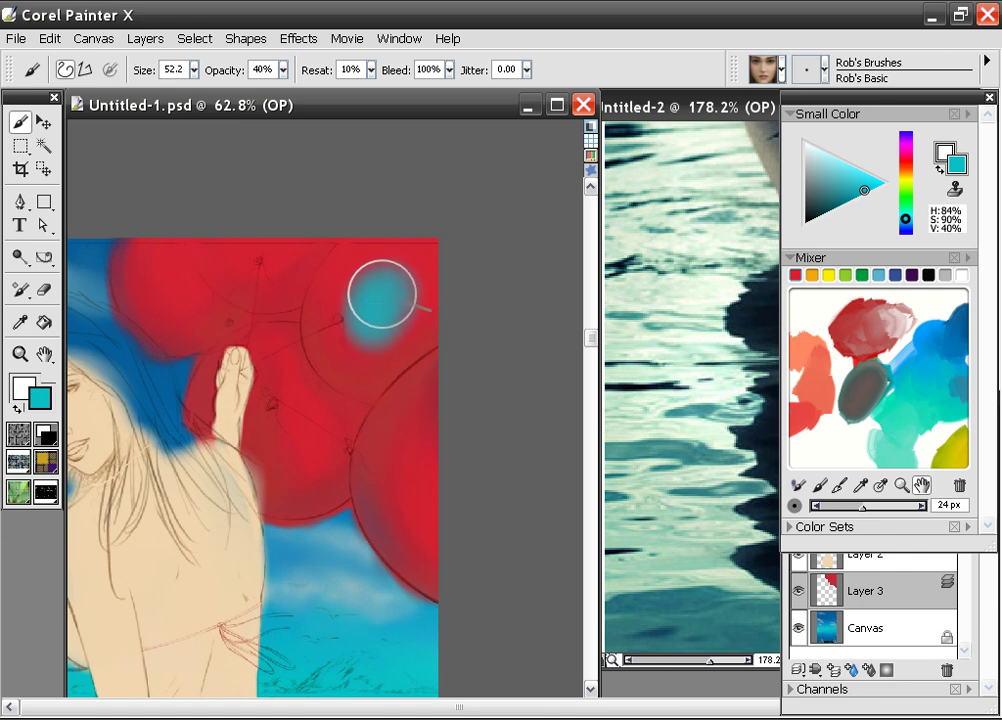
{"action": "key", "text": "ctrl+z"}
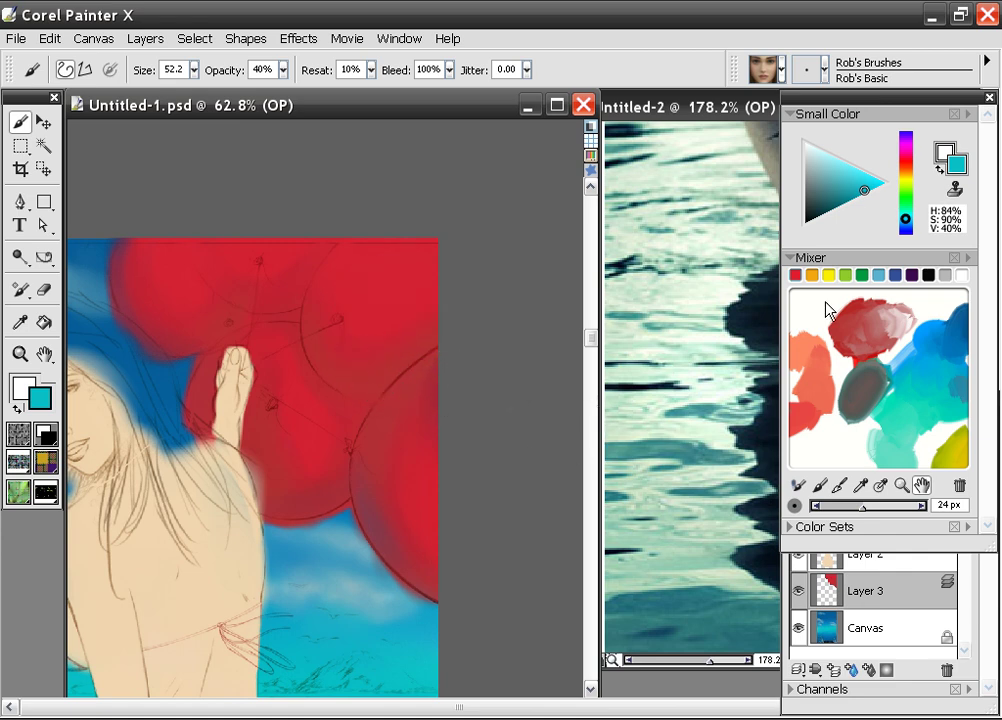
Step: Lighten the turquoise to a pale tint, paint a soft highlight on the upper-right balloon, and blend it with sampled red
{"action": "left_click", "coordinate": [827, 161]}
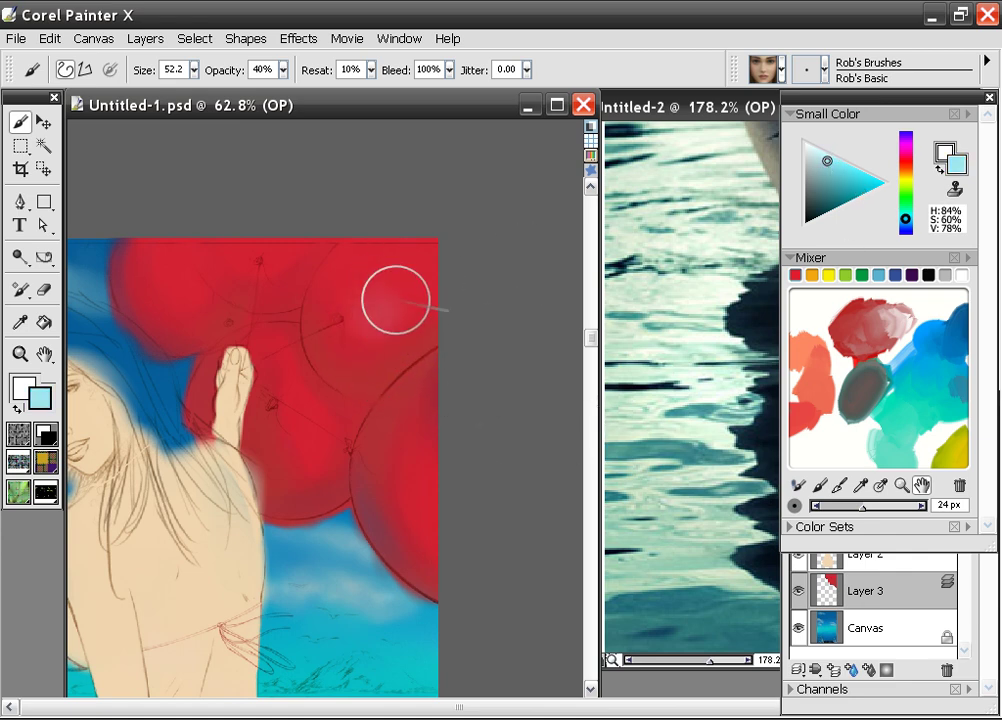
{"action": "left_click", "coordinate": [397, 302]}
{"action": "mouse_move", "coordinate": [397, 302]}
{"action": "left_mouse_down"}
{"action": "mouse_move", "coordinate": [362, 324]}
{"action": "mouse_move", "coordinate": [365, 295]}
{"action": "mouse_move", "coordinate": [367, 335]}
{"action": "mouse_move", "coordinate": [408, 263]}
{"action": "mouse_move", "coordinate": [415, 311]}
{"action": "mouse_move", "coordinate": [402, 329]}
{"action": "mouse_move", "coordinate": [425, 298]}
{"action": "left_mouse_up"}
{"action": "left_click", "coordinate": [277, 211], "text": "alt"}
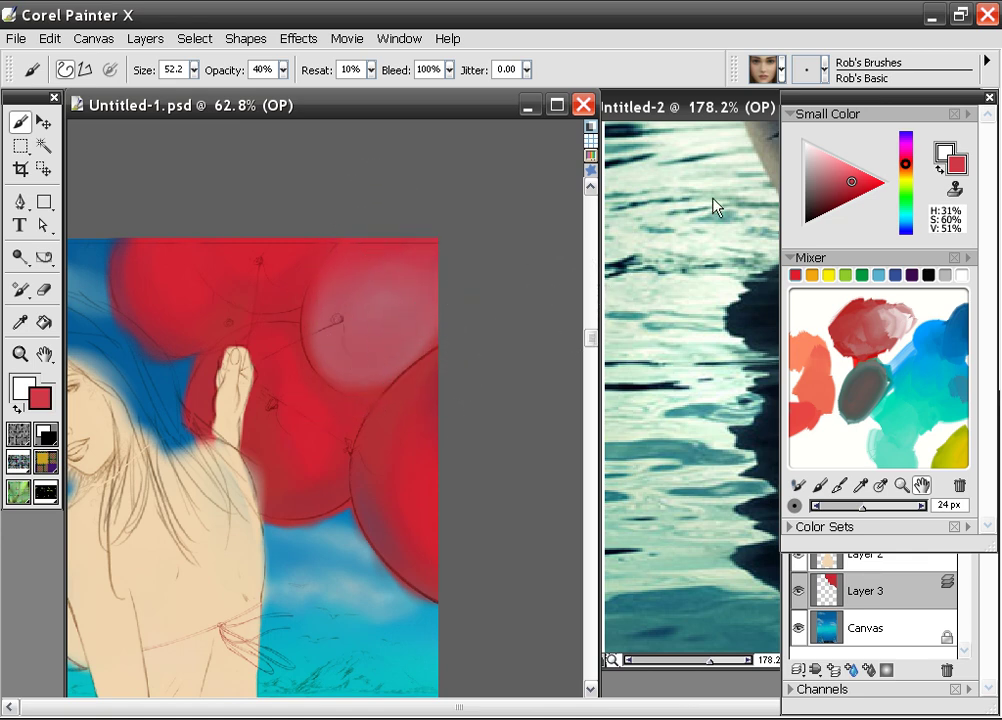
Step: Pick green-turquoise from the mixer, lighten it to a pale tint, and dab highlights on the other three balloons
{"action": "left_click", "coordinate": [912, 420]}
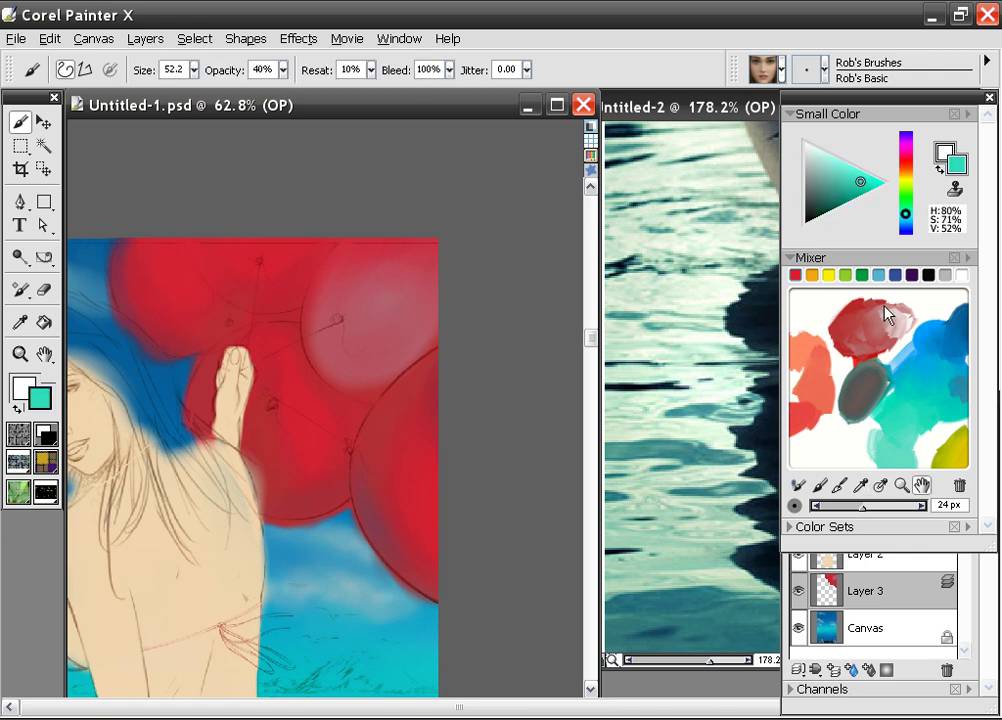
{"action": "left_click", "coordinate": [822, 163]}
{"action": "left_click", "coordinate": [308, 422]}
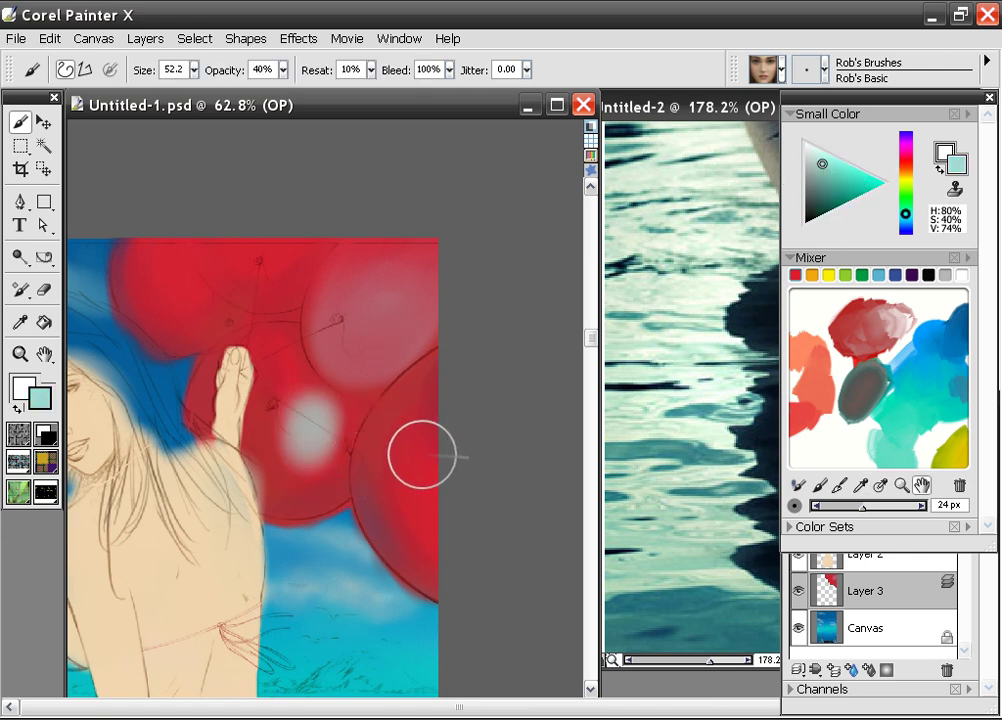
{"action": "left_click_drag", "start_coordinate": [422, 458], "coordinate": [422, 502]}
{"action": "left_click", "coordinate": [182, 298]}
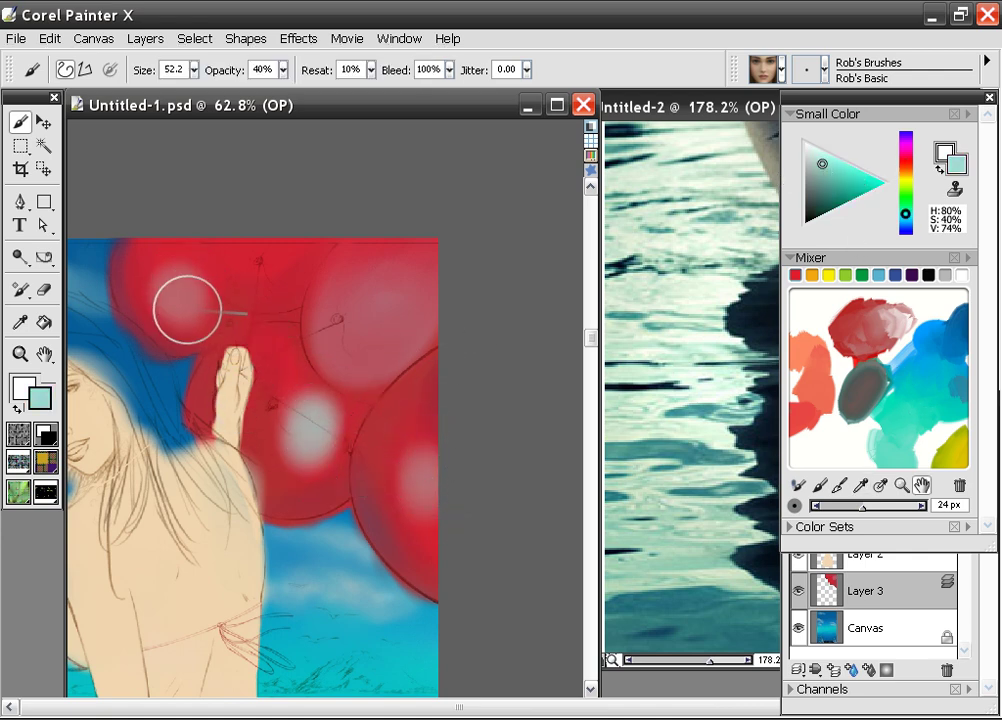
Step: Sample red from between the balloons and soften the pale highlights into the surrounding red
{"action": "left_click", "coordinate": [252, 336], "text": "alt"}
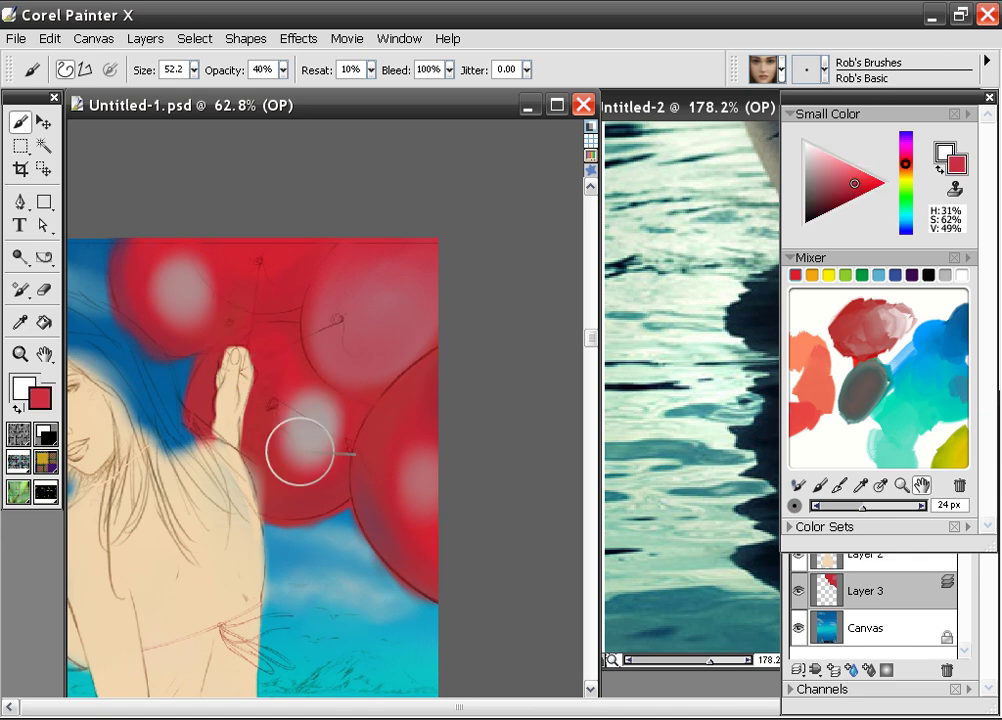
{"action": "mouse_move", "coordinate": [300, 451]}
{"action": "left_mouse_down"}
{"action": "mouse_move", "coordinate": [339, 407]}
{"action": "mouse_move", "coordinate": [358, 456]}
{"action": "mouse_move", "coordinate": [297, 390]}
{"action": "mouse_move", "coordinate": [280, 463]}
{"action": "mouse_move", "coordinate": [440, 420]}
{"action": "mouse_move", "coordinate": [322, 436]}
{"action": "mouse_move", "coordinate": [316, 414]}
{"action": "mouse_move", "coordinate": [174, 286]}
{"action": "mouse_move", "coordinate": [172, 233]}
{"action": "mouse_move", "coordinate": [217, 253]}
{"action": "mouse_move", "coordinate": [229, 221]}
{"action": "left_mouse_up"}
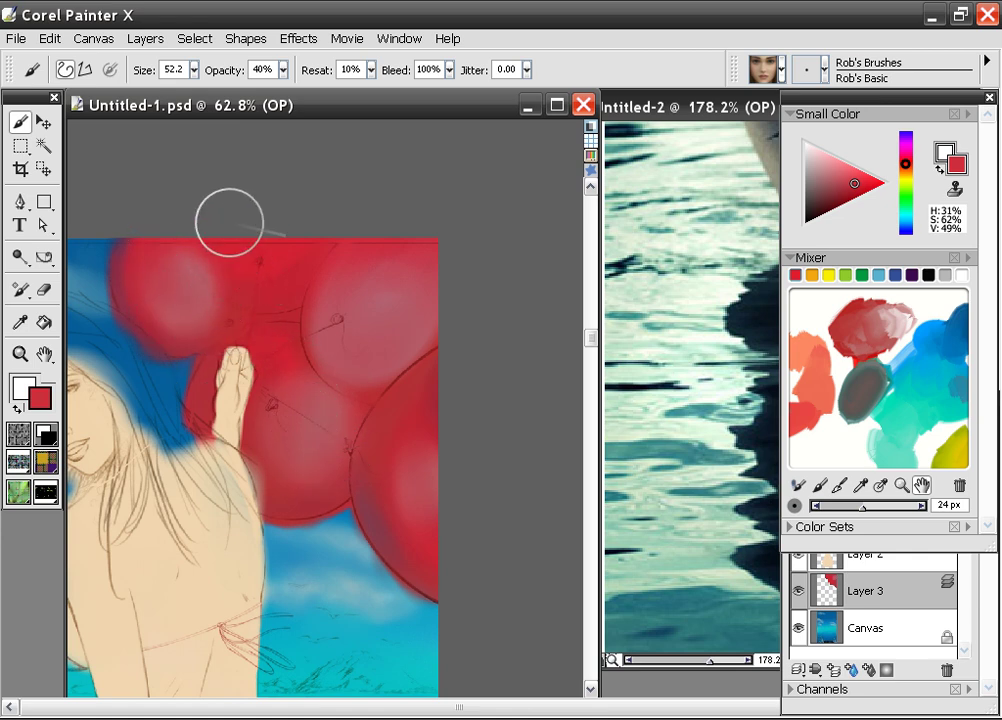
{"action": "mouse_move", "coordinate": [375, 330]}
{"action": "left_mouse_down"}
{"action": "mouse_move", "coordinate": [353, 364]}
{"action": "mouse_move", "coordinate": [382, 355]}
{"action": "left_mouse_up"}
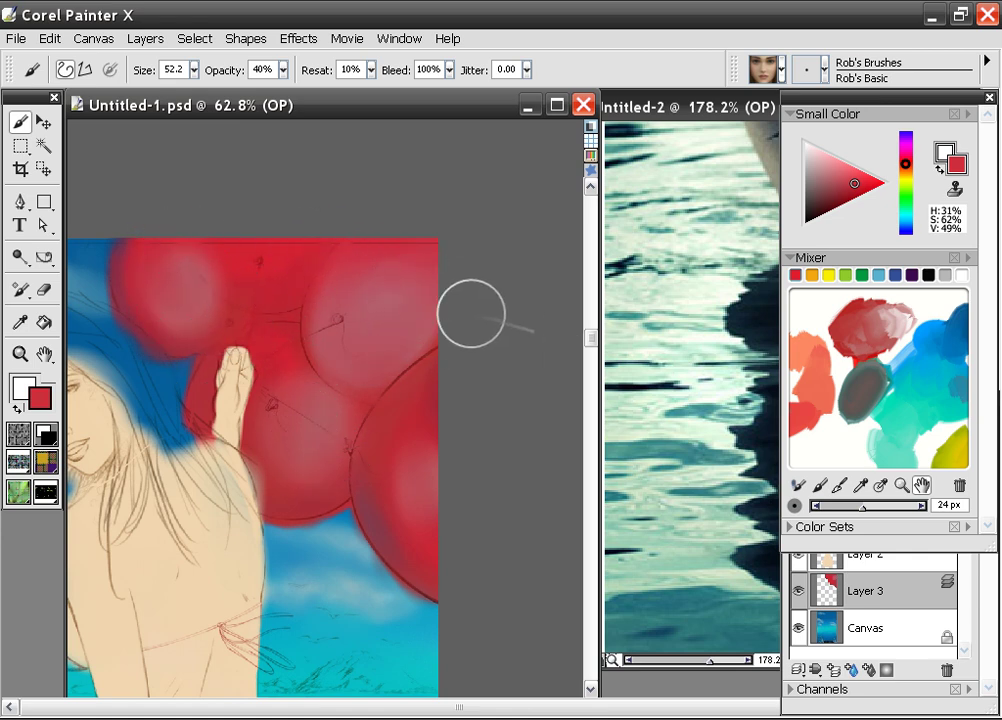
{"action": "mouse_move", "coordinate": [412, 432]}
{"action": "left_mouse_down"}
{"action": "mouse_move", "coordinate": [403, 268]}
{"action": "mouse_move", "coordinate": [445, 351]}
{"action": "mouse_move", "coordinate": [412, 336]}
{"action": "left_mouse_up"}
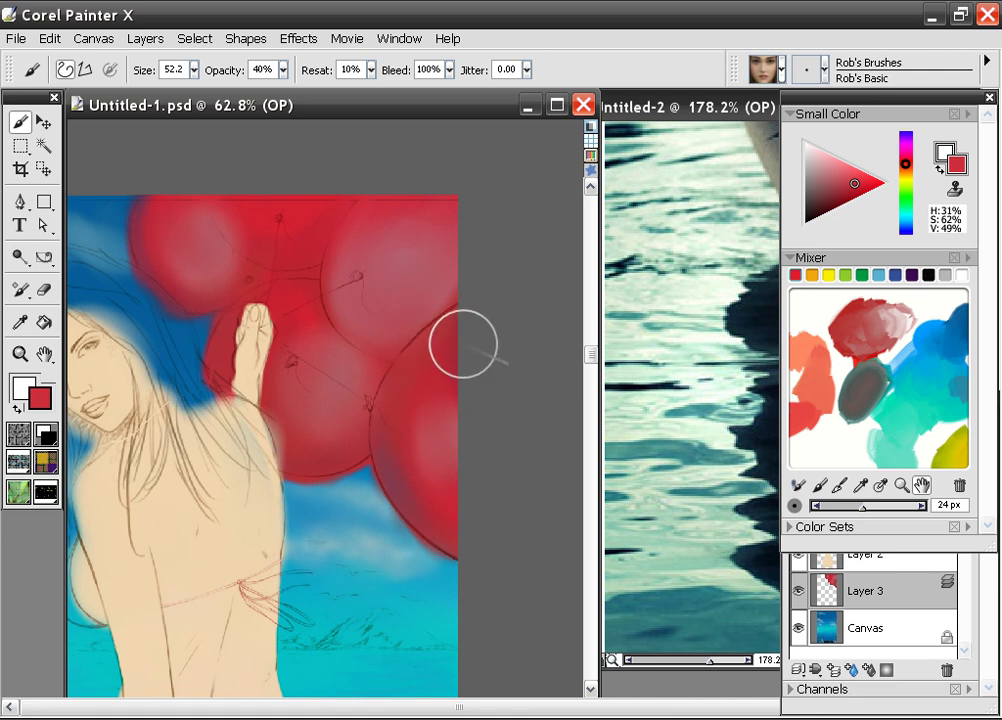
Step: Sample a dark muted red from the rightmost balloon's edge and set the brush size to 6.4 for detail near the raised hand
{"action": "left_click", "coordinate": [402, 469], "text": "alt"}
{"action": "left_click_drag", "start_coordinate": [389, 286], "coordinate": [384, 387]}
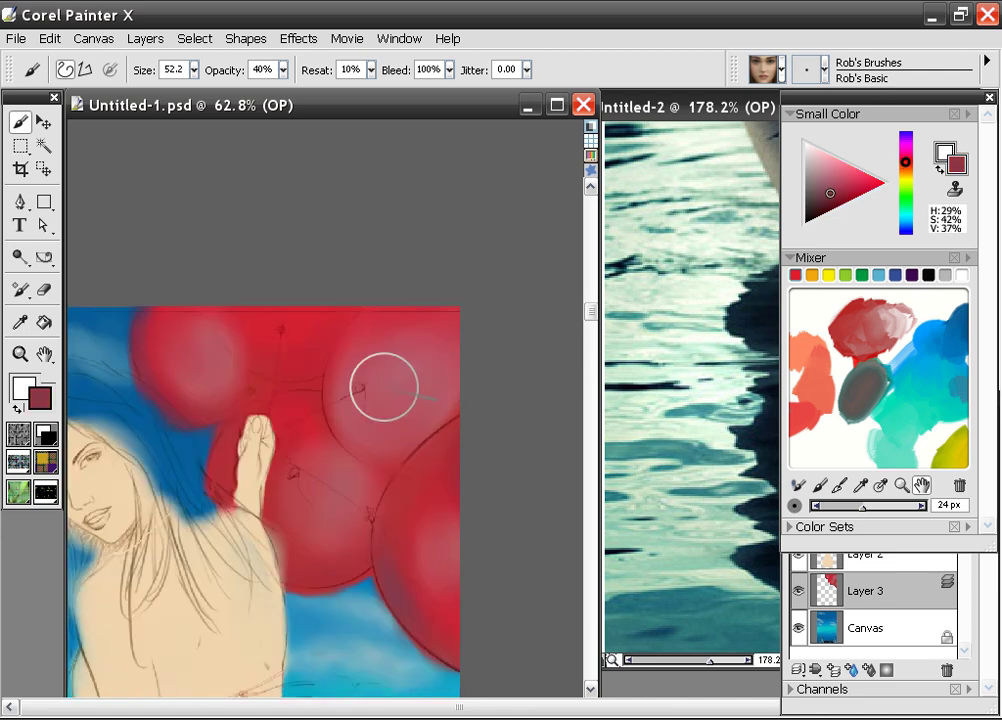
{"action": "scroll", "coordinate": [384, 387], "scroll_direction": "up", "scroll_amount": 3}
{"action": "left_click_drag", "start_coordinate": [239, 309], "coordinate": [384, 316]}
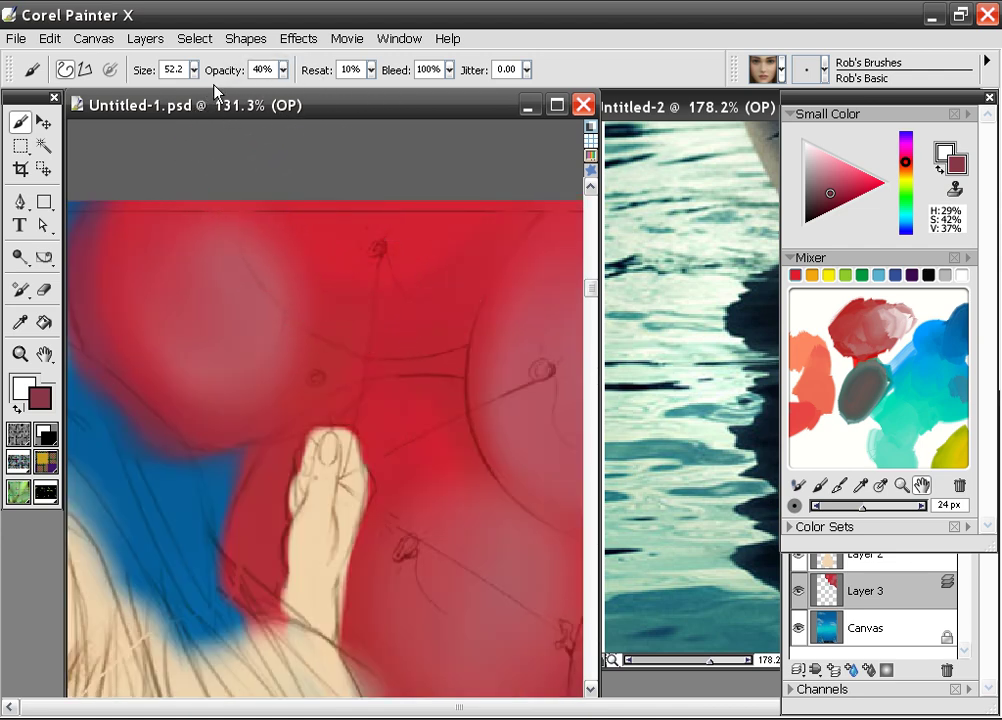
{"action": "left_click_drag", "start_coordinate": [193, 70], "coordinate": [192, 93]}
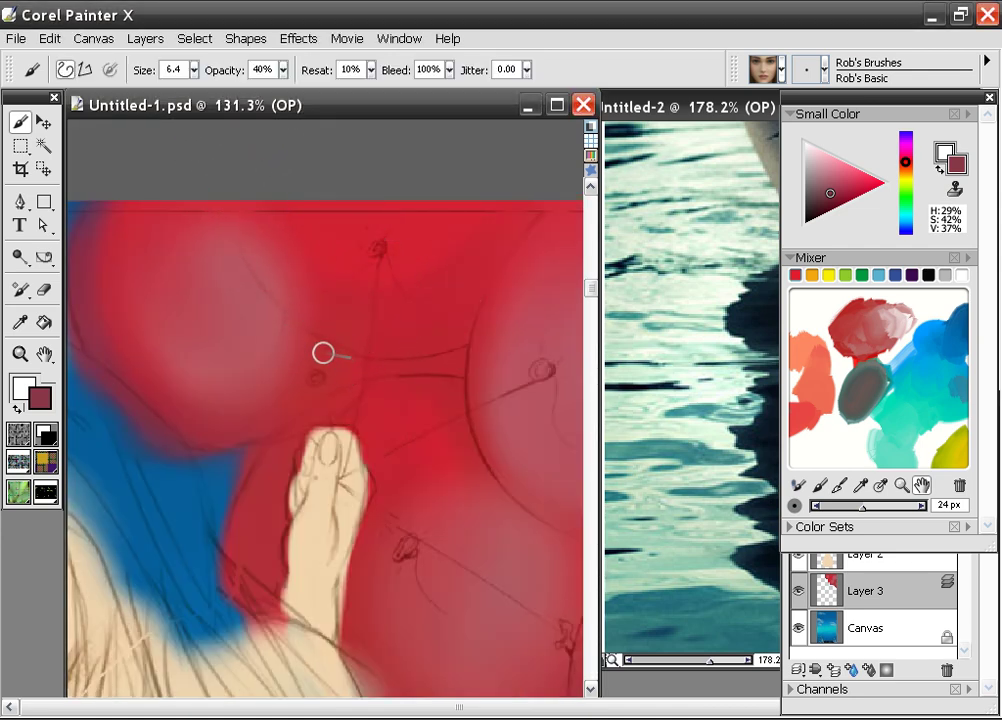